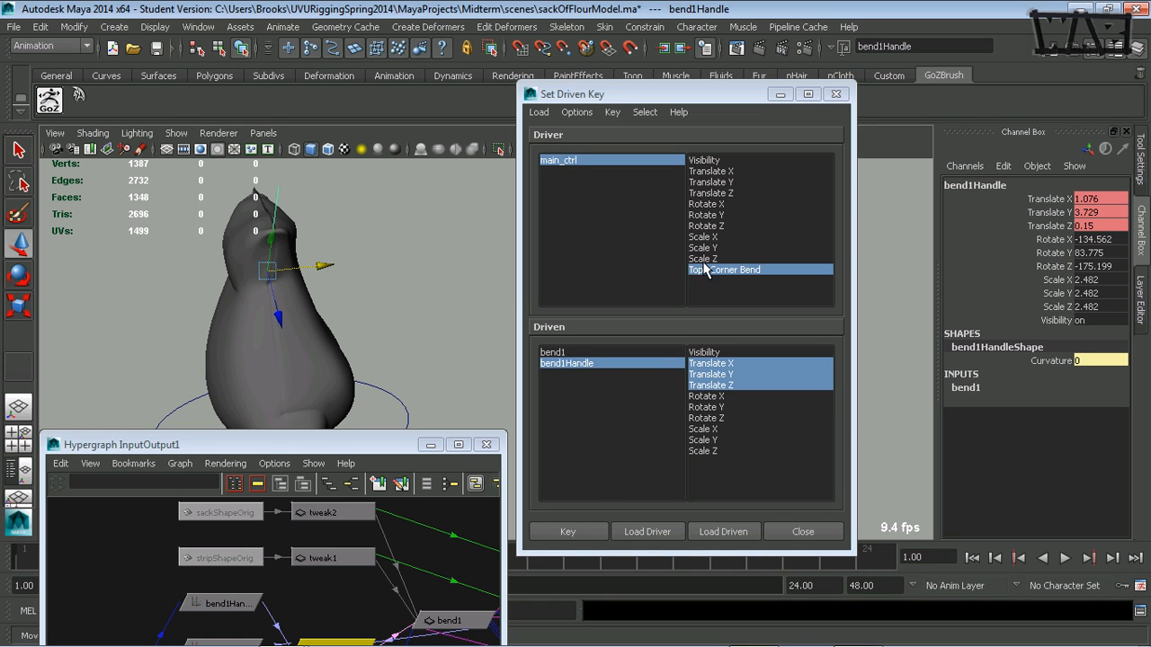
Key bend1Handle's Translate X, Y and Z to main_ctrl's Top LCorner Bend, and set that driver attribute to 10
{"action": "left_click", "coordinate": [580, 534]}
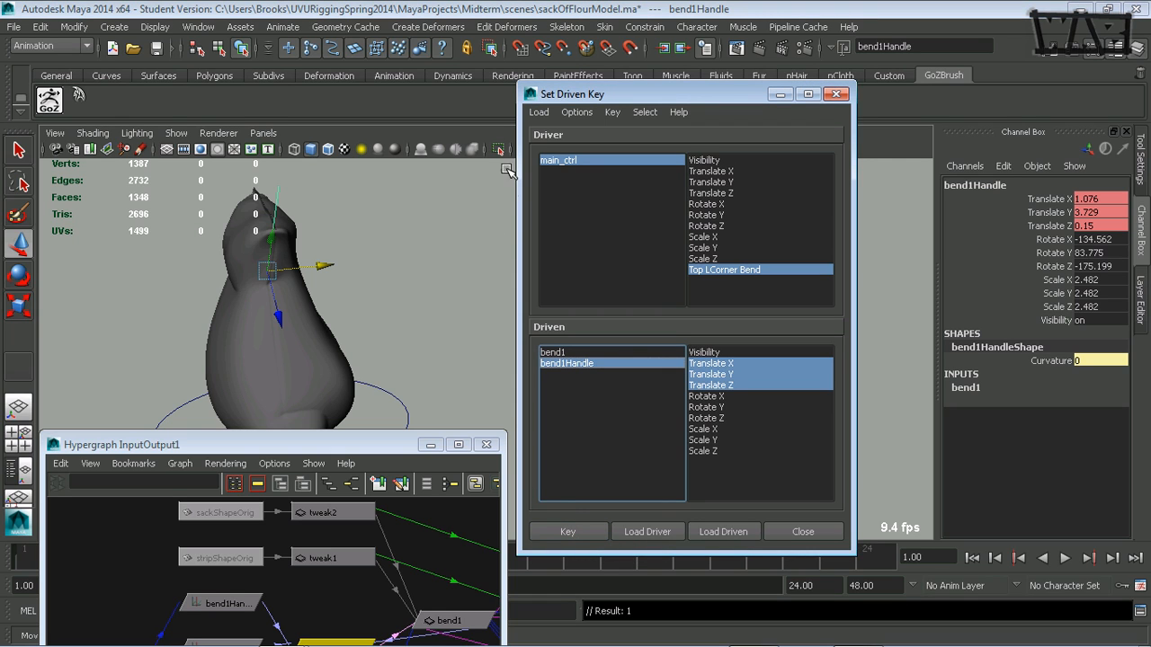
{"action": "left_click", "coordinate": [560, 162]}
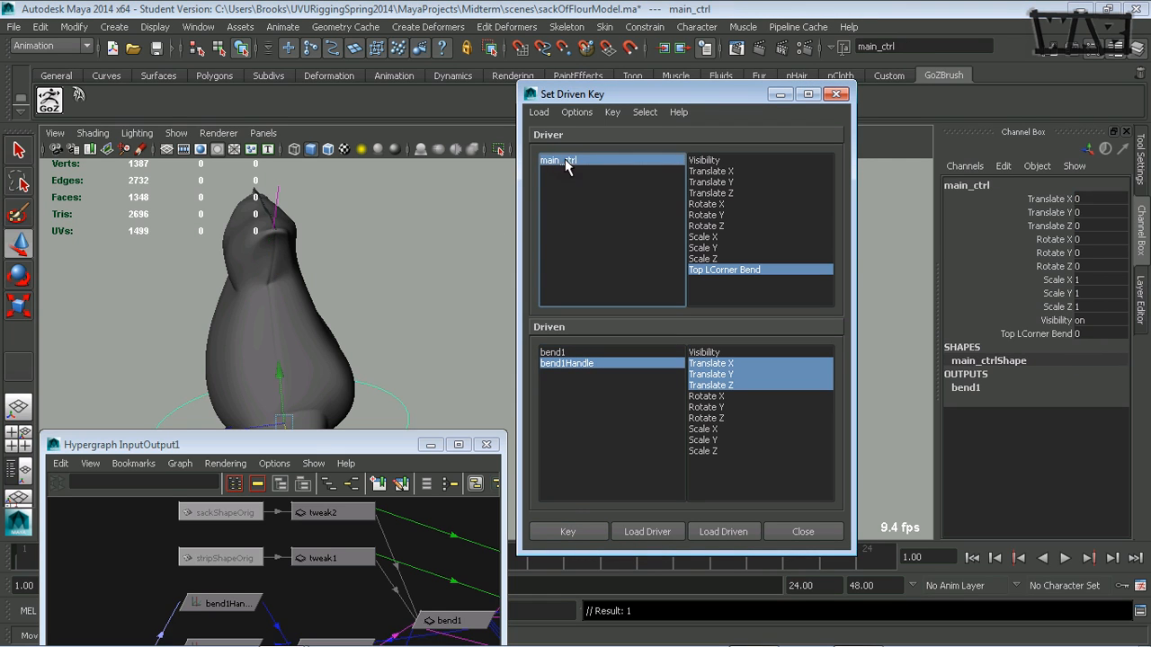
{"action": "left_click", "coordinate": [1044, 335]}
{"action": "middle_click_drag", "start_coordinate": [385, 311], "coordinate": [476, 300]}
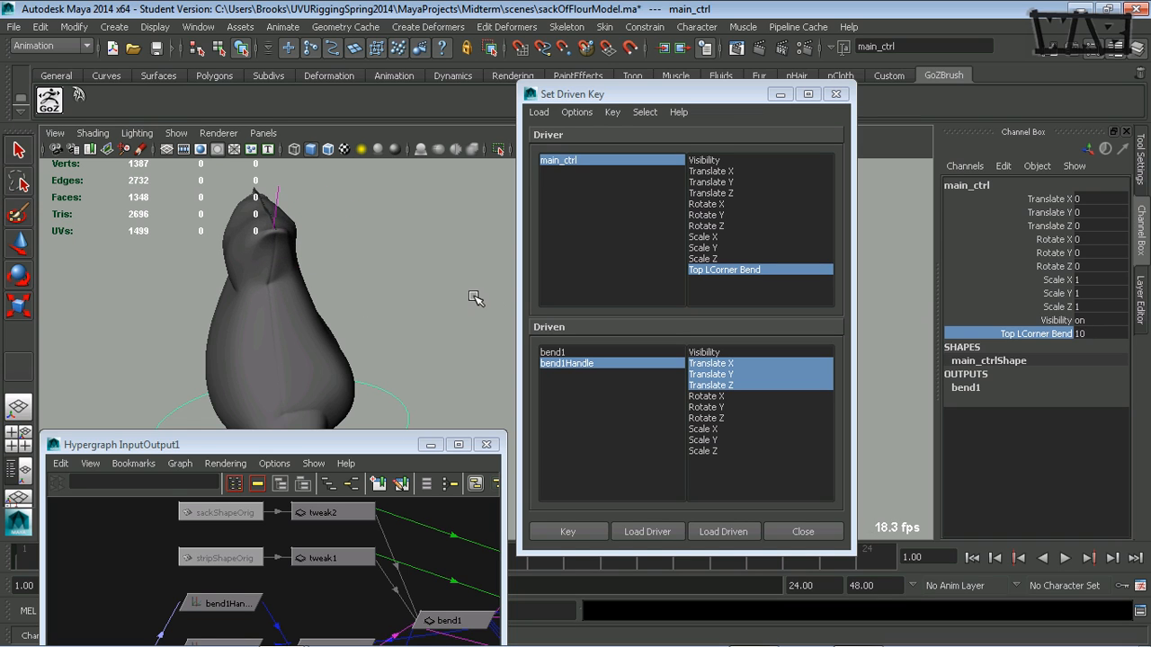
{"action": "left_click", "coordinate": [569, 160]}
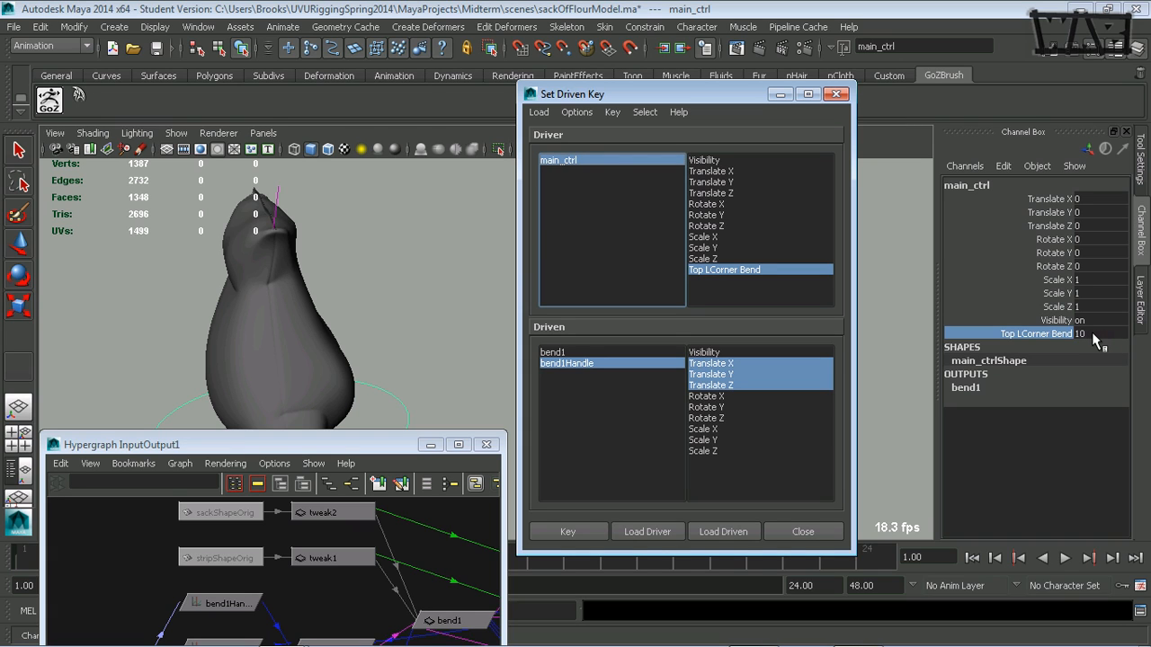
Bend the sack's top corner by setting bend1's Curvature to about -111.154
{"action": "left_click", "coordinate": [576, 352]}
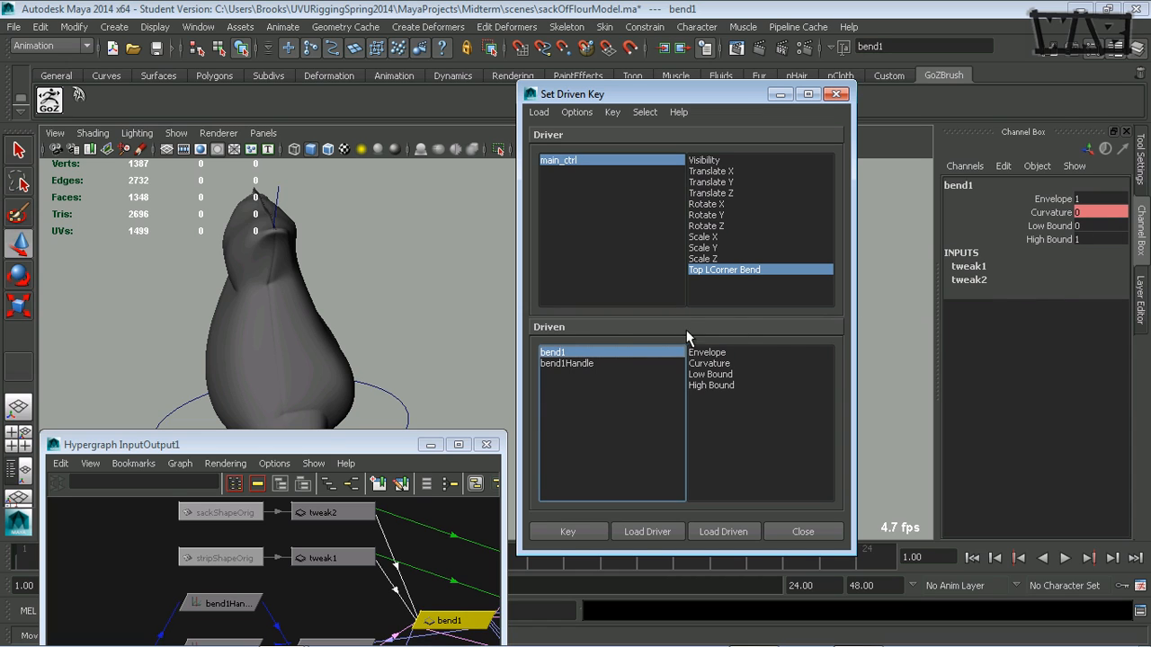
{"action": "left_click", "coordinate": [1053, 212]}
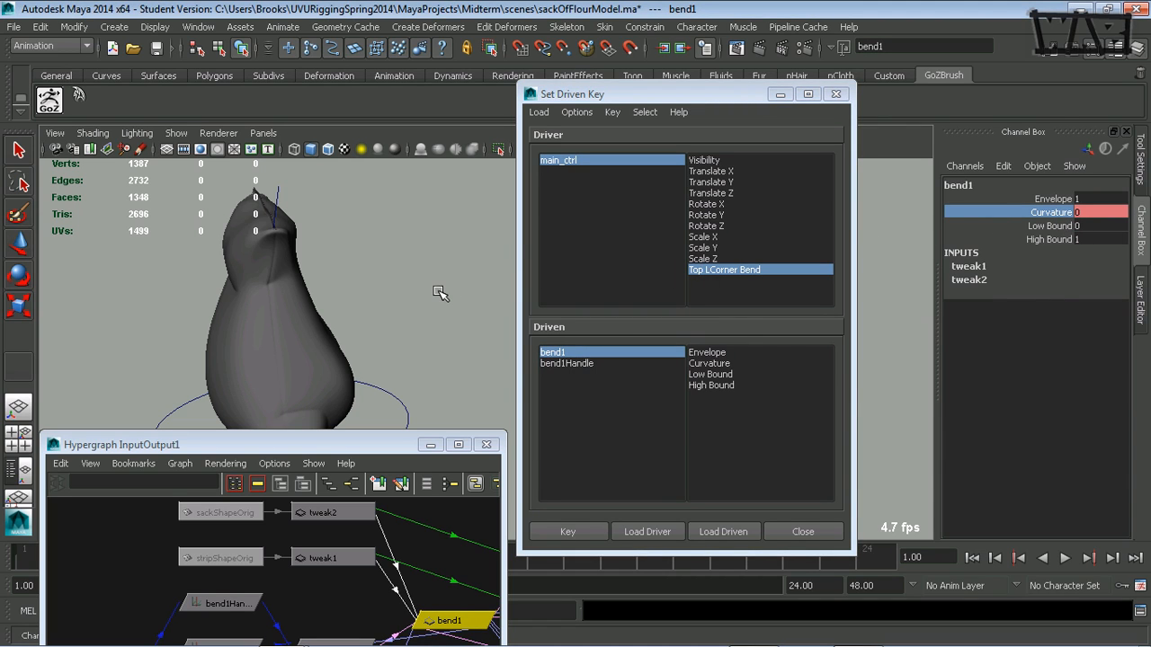
{"action": "middle_click_drag", "start_coordinate": [440, 293], "coordinate": [359, 304]}
{"action": "left_click_drag", "start_coordinate": [358, 302], "coordinate": [339, 241], "text": "alt"}
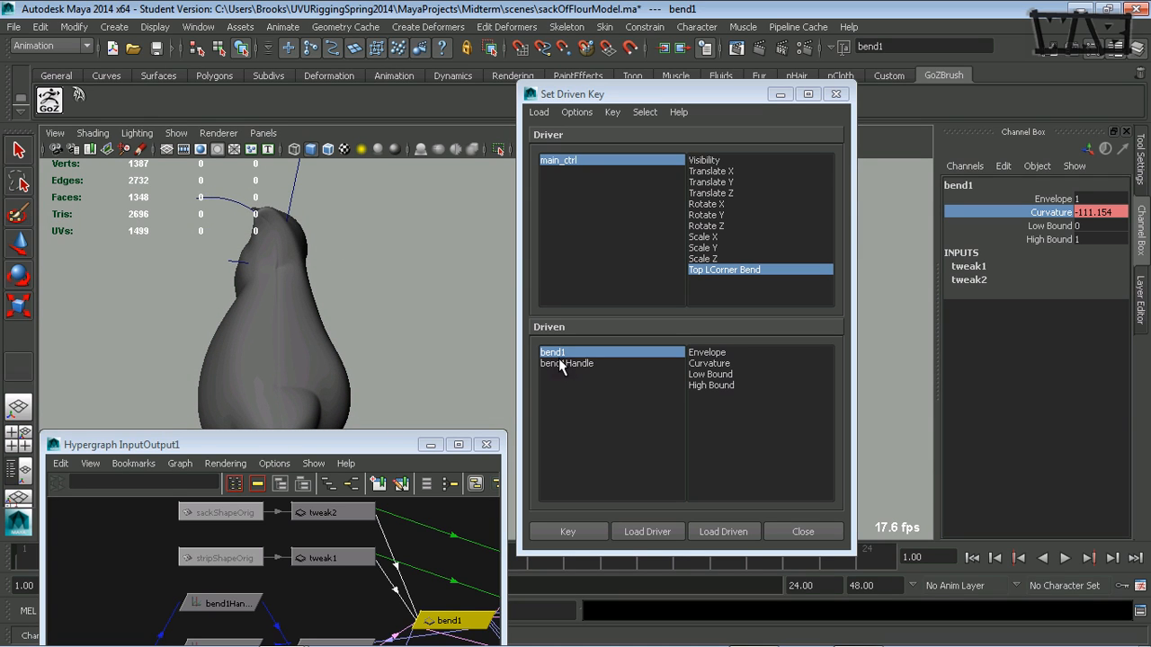
Move bend1Handle to about 1.107, 3.732, 0.437 and set a driven key on its Translate X, Y and Z
{"action": "left_click", "coordinate": [584, 364]}
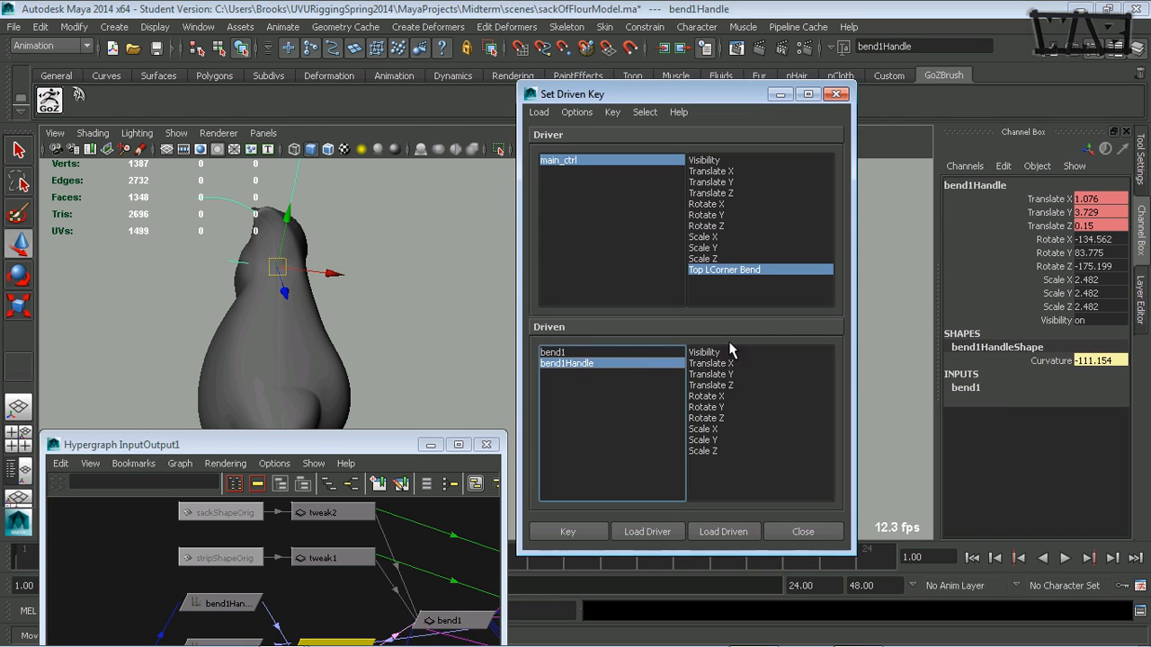
{"action": "left_click_drag", "start_coordinate": [335, 274], "coordinate": [293, 274]}
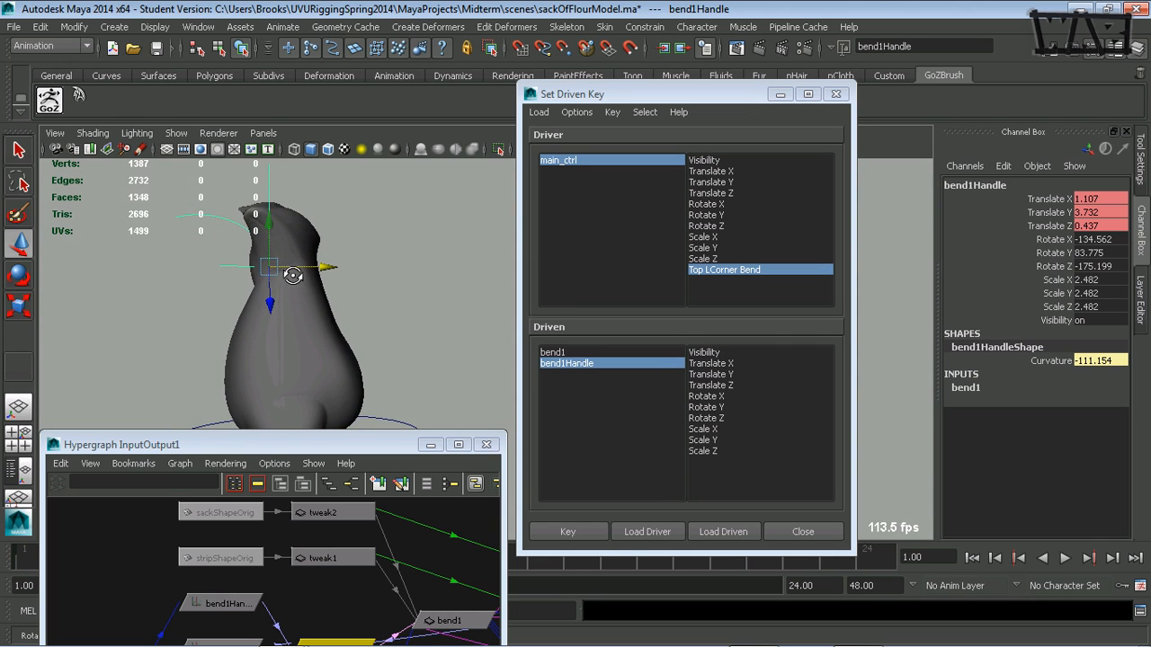
{"action": "middle_click_drag", "start_coordinate": [373, 286], "coordinate": [388, 305], "text": "alt"}
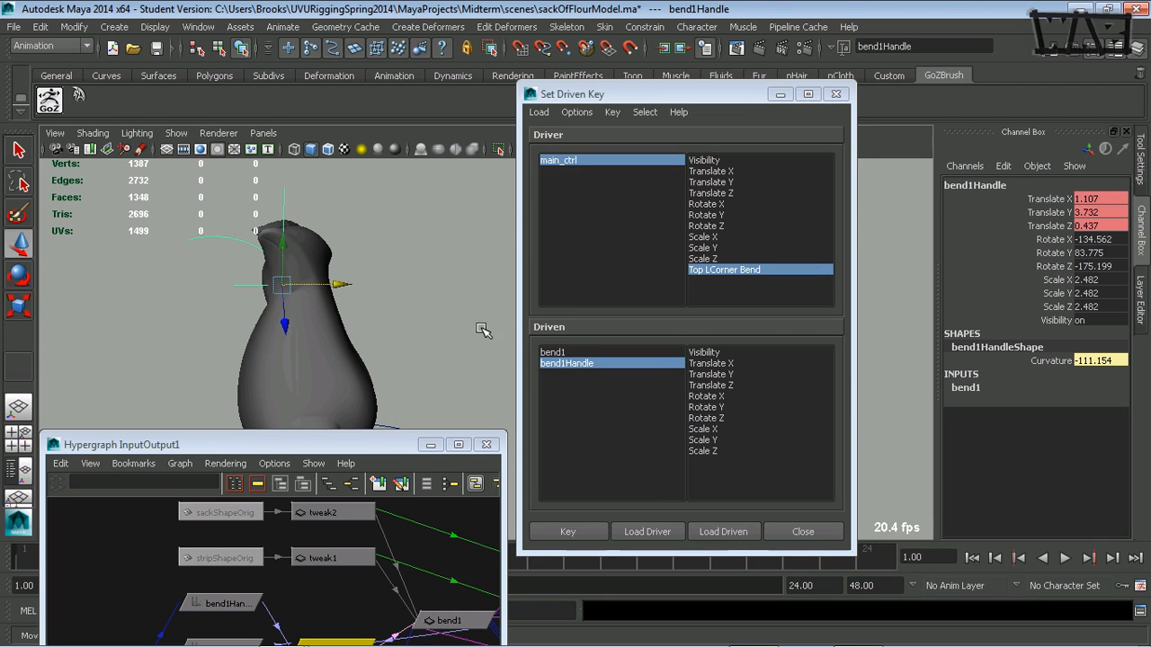
{"action": "left_click_drag", "start_coordinate": [718, 365], "coordinate": [719, 387]}
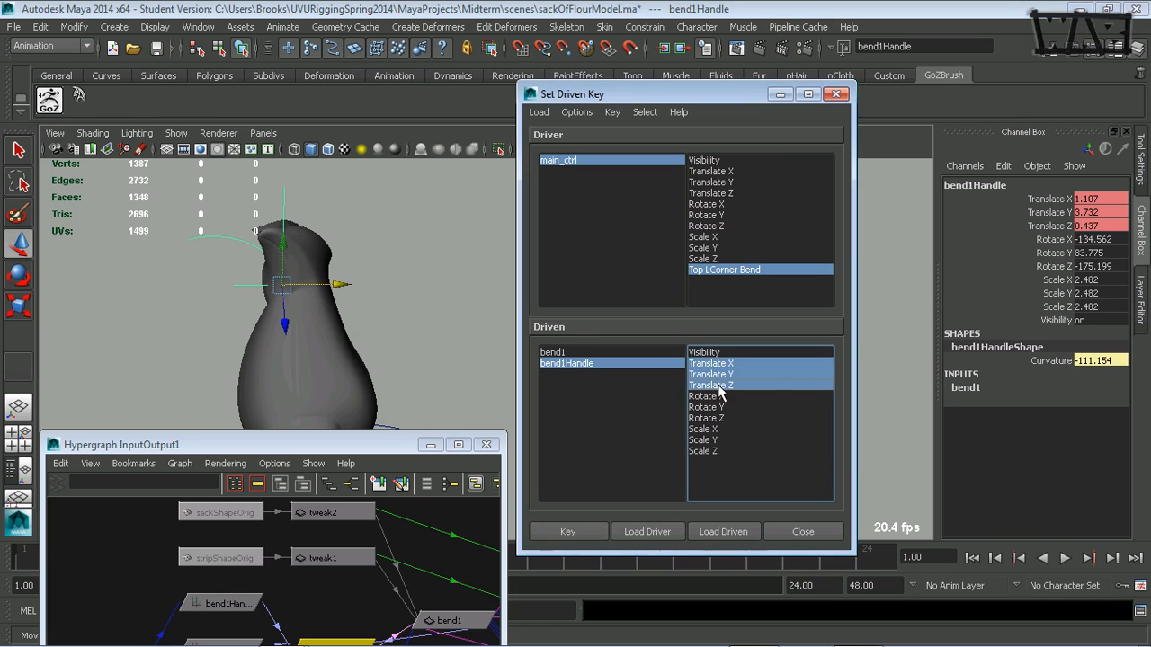
{"action": "left_click", "coordinate": [579, 530]}
Set a driven key on bend1's Curvature with Top LCorner Bend as the driver
{"action": "left_click", "coordinate": [568, 353]}
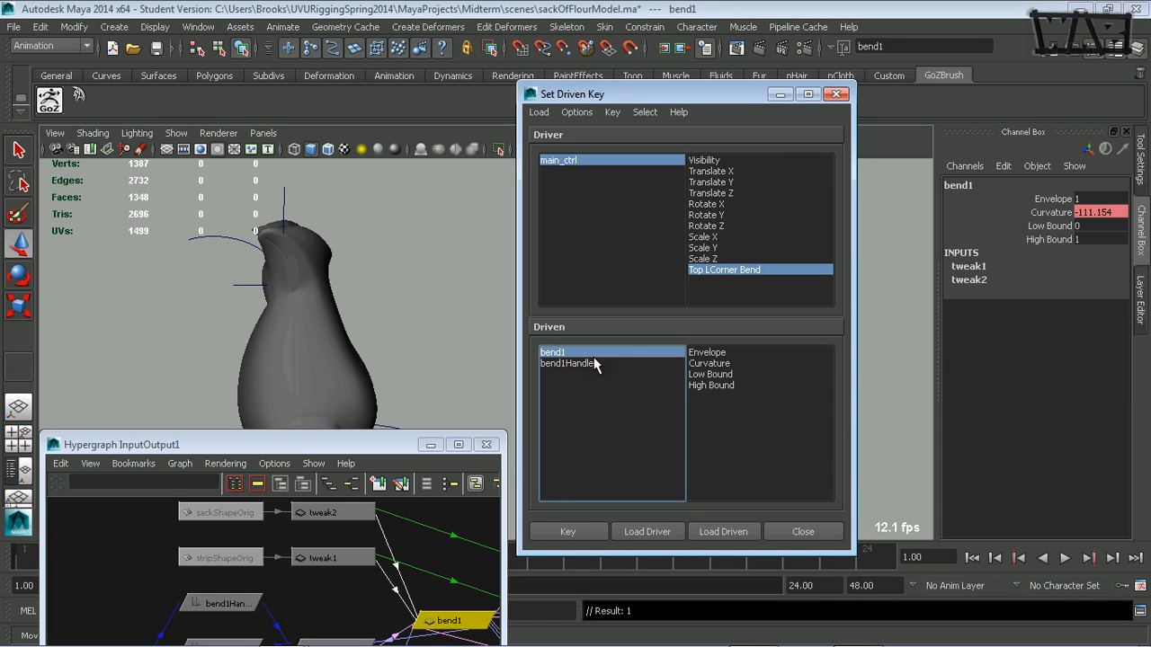
{"action": "left_click", "coordinate": [725, 364]}
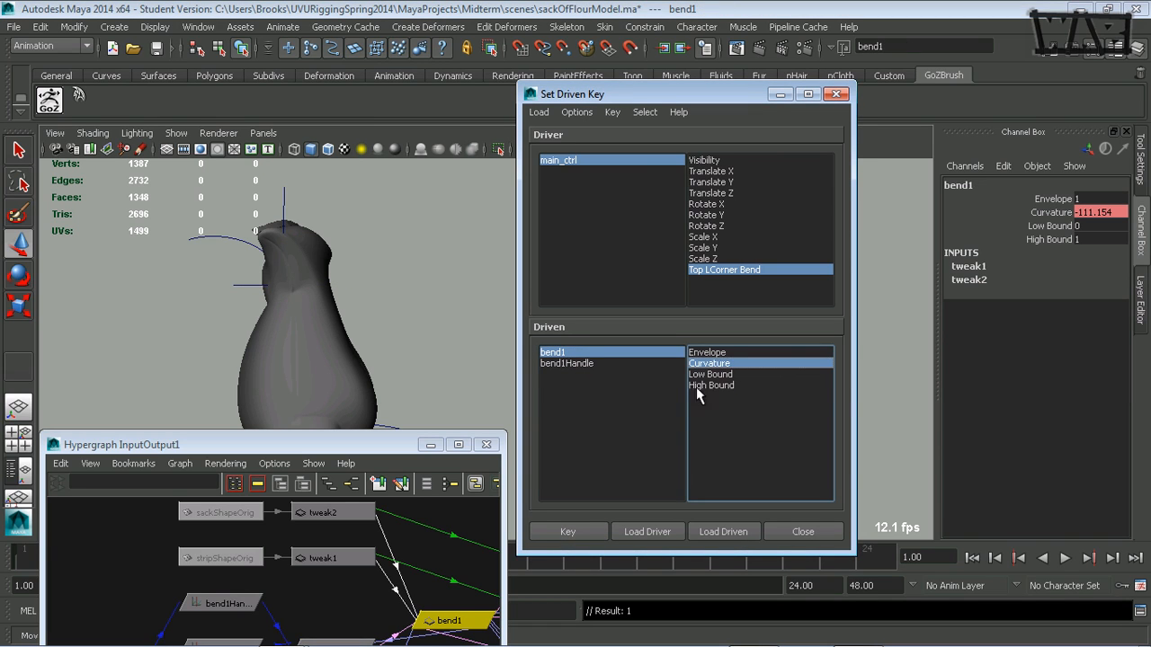
{"action": "left_click", "coordinate": [573, 526]}
Test the driven keys by scrubbing main_ctrl's Top LCorner Bend to -10 and back up to 9.5
{"action": "left_click", "coordinate": [563, 161]}
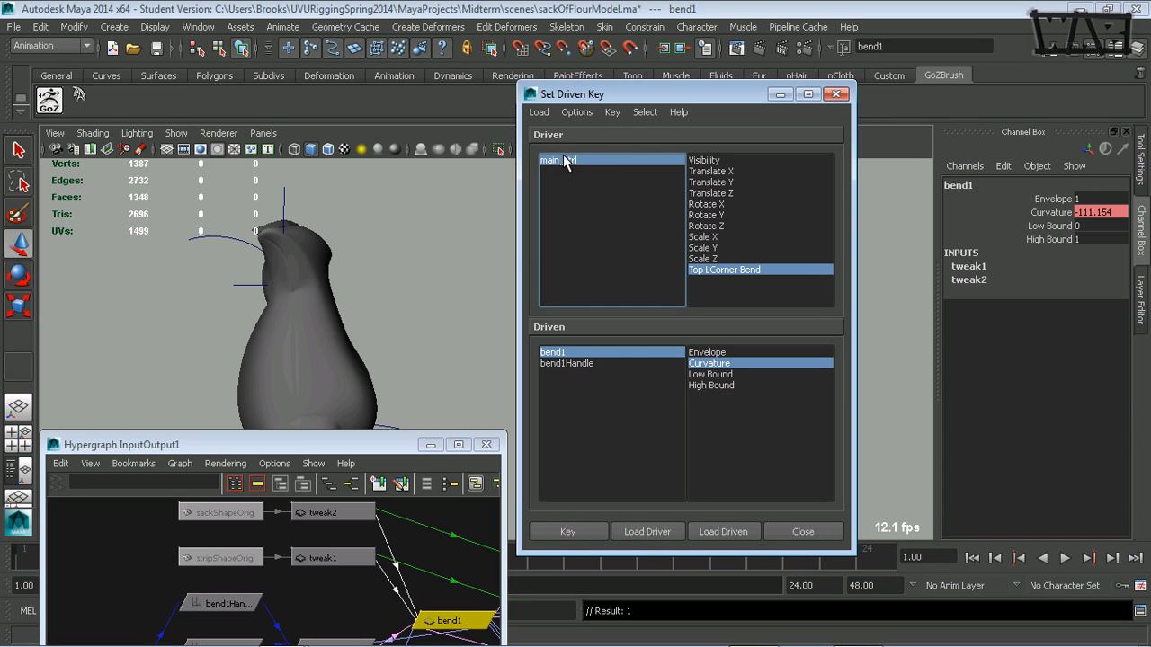
{"action": "left_click", "coordinate": [565, 162]}
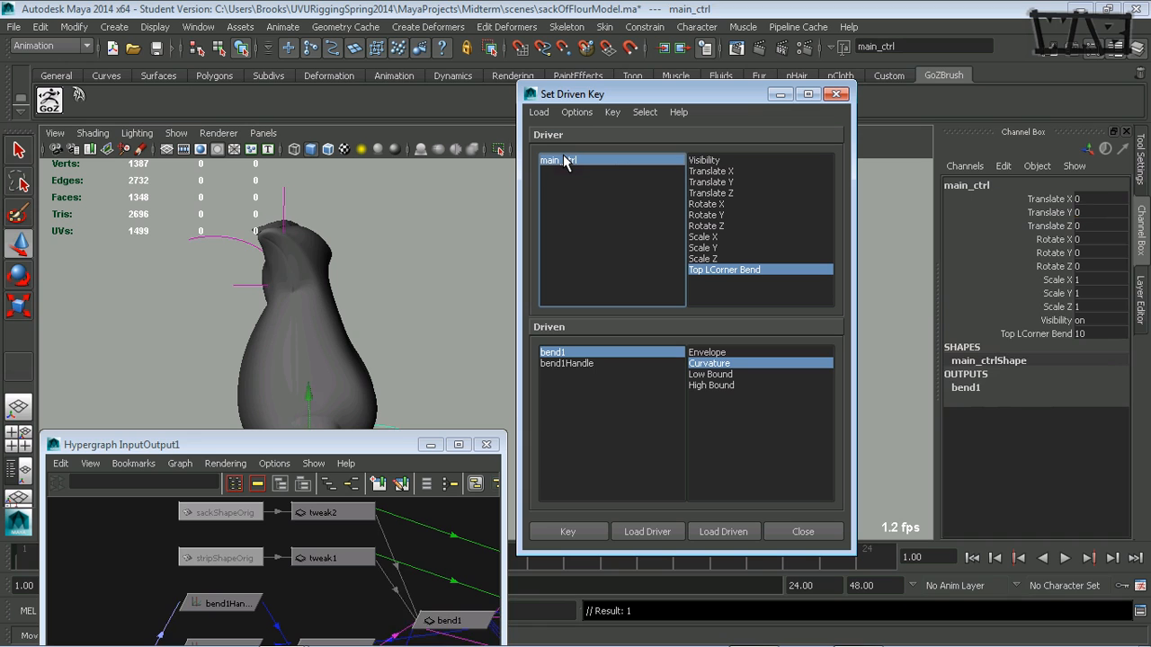
{"action": "left_click", "coordinate": [1019, 333]}
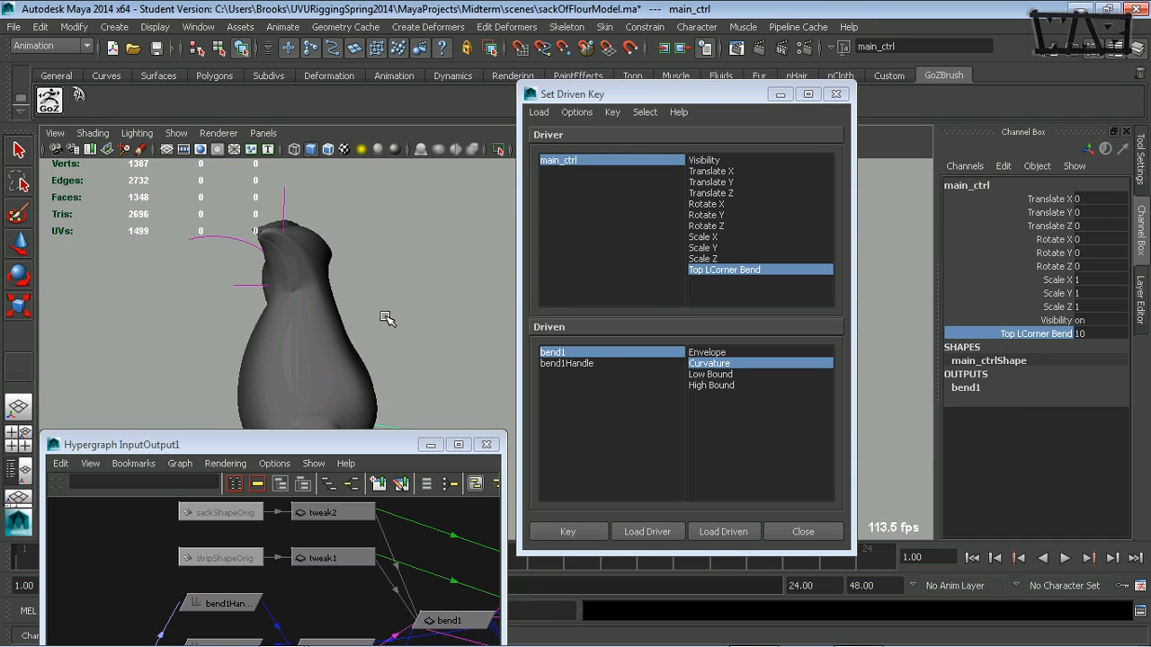
{"action": "middle_click_drag", "start_coordinate": [374, 319], "coordinate": [201, 326]}
{"action": "left_click_drag", "start_coordinate": [201, 327], "coordinate": [231, 291], "text": "alt"}
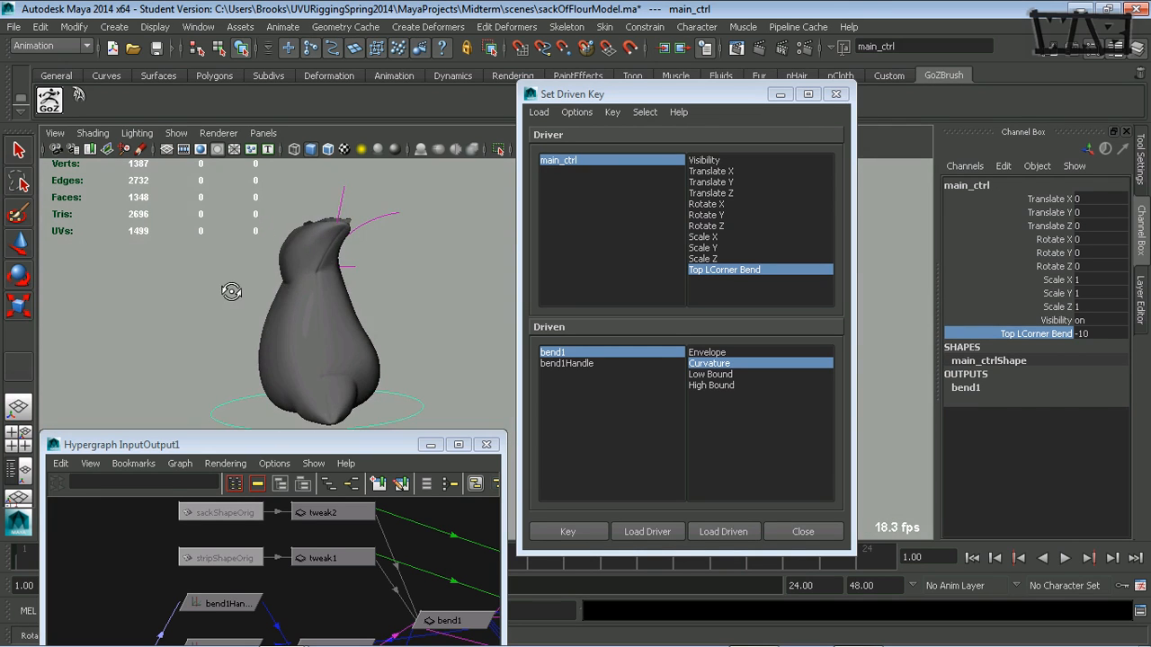
{"action": "middle_click_drag", "start_coordinate": [326, 300], "coordinate": [538, 290]}
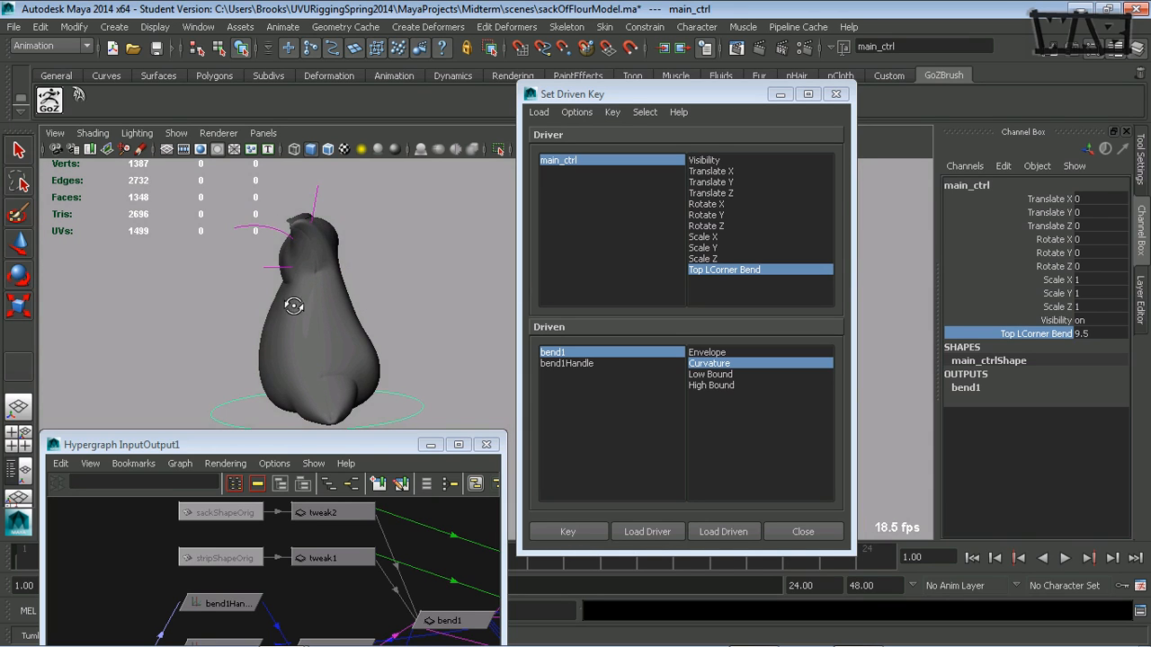
Examine the bent top corner of the sack from the front, three-quarter and side views
{"action": "left_click_drag", "start_coordinate": [293, 305], "coordinate": [441, 302], "text": "alt"}
{"action": "right_click_drag", "start_coordinate": [436, 301], "coordinate": [287, 317], "text": "alt"}
{"action": "middle_click_drag", "start_coordinate": [419, 303], "coordinate": [347, 277], "text": "alt"}
{"action": "right_click_drag", "start_coordinate": [353, 286], "coordinate": [326, 301], "text": "alt"}
{"action": "mouse_move", "coordinate": [326, 300]}
{"action": "left_mouse_down", "text": "alt"}
{"action": "mouse_move", "coordinate": [225, 319]}
{"action": "mouse_move", "coordinate": [329, 314]}
{"action": "left_mouse_up", "text": "alt"}
{"action": "middle_click_drag", "start_coordinate": [338, 303], "coordinate": [345, 294], "text": "alt"}
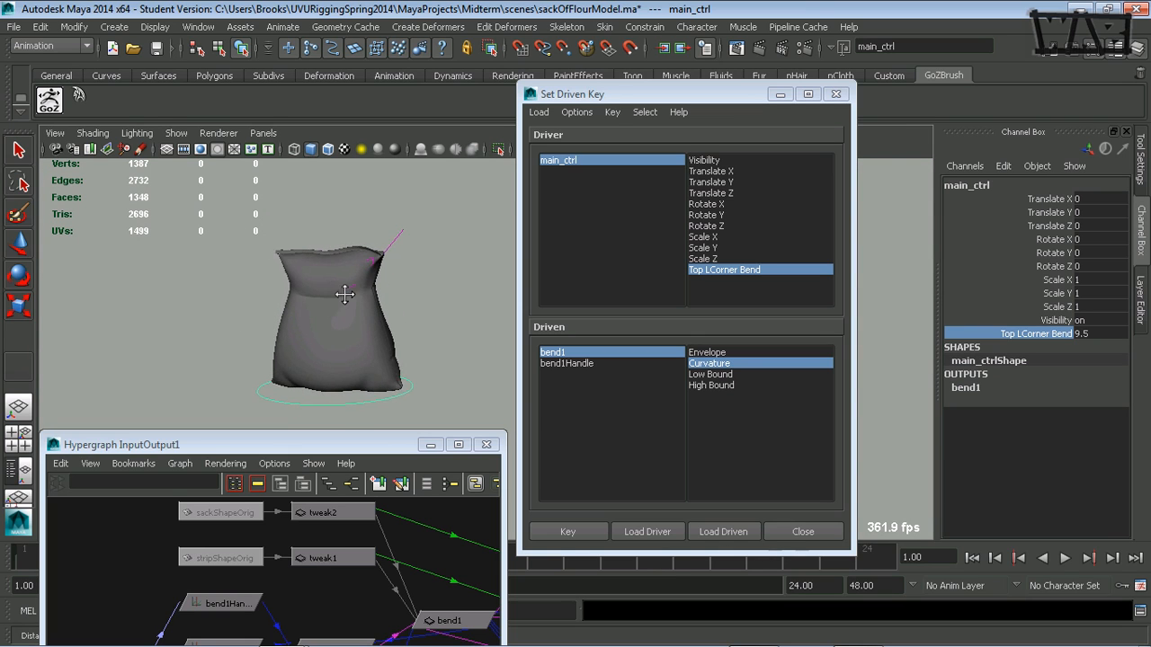
{"action": "mouse_move", "coordinate": [344, 294]}
{"action": "right_mouse_down", "text": "alt"}
{"action": "mouse_move", "coordinate": [419, 282]}
{"action": "mouse_move", "coordinate": [351, 278]}
{"action": "right_mouse_up", "text": "alt"}
{"action": "middle_click_drag", "start_coordinate": [352, 278], "coordinate": [387, 322], "text": "alt"}
{"action": "left_click_drag", "start_coordinate": [387, 325], "coordinate": [398, 301], "text": "alt"}
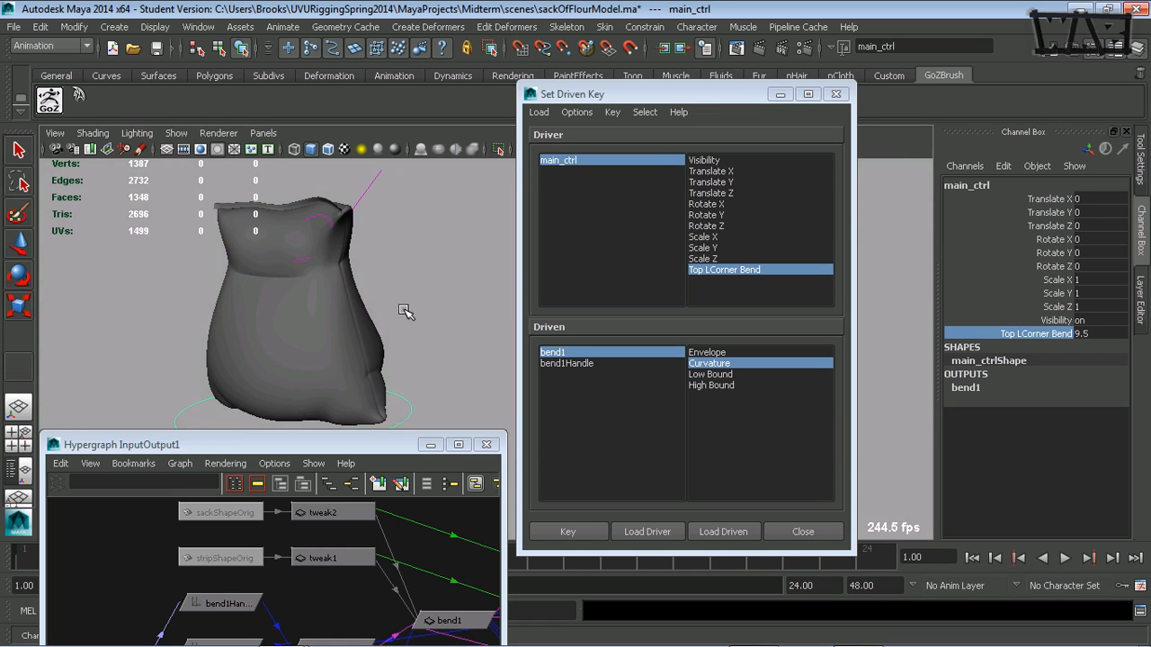
{"action": "left_click_drag", "start_coordinate": [407, 312], "coordinate": [282, 301], "text": "alt"}
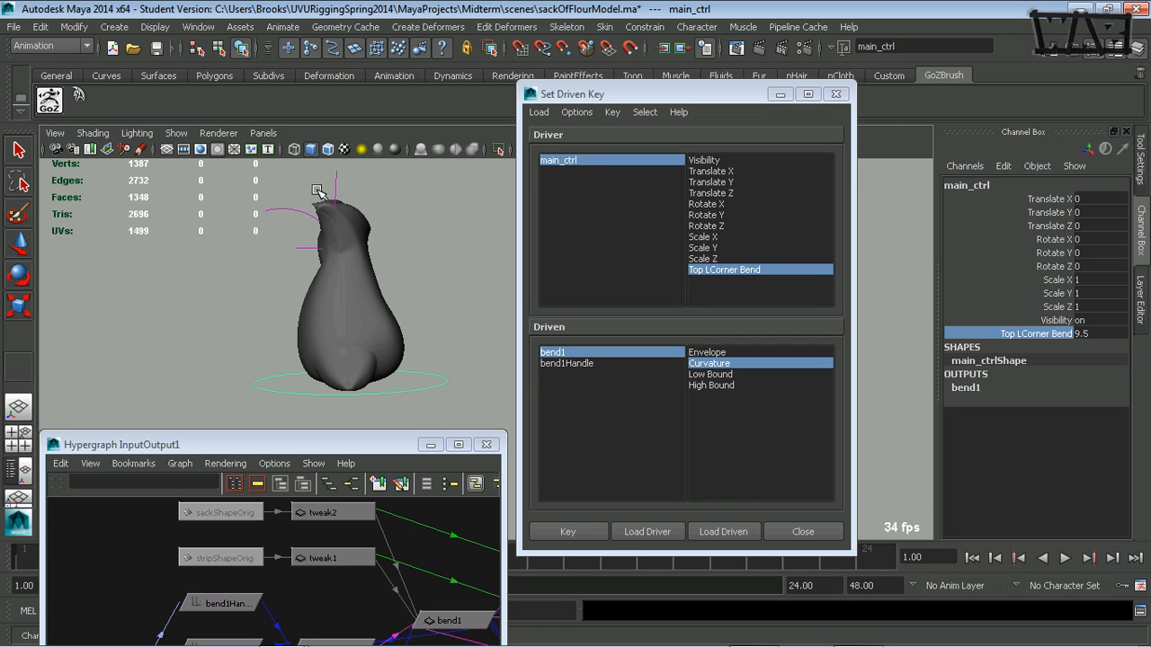
Try rotating bend1Handle to change the direction of the corner bend, and undo the rotation
{"action": "left_click", "coordinate": [567, 364]}
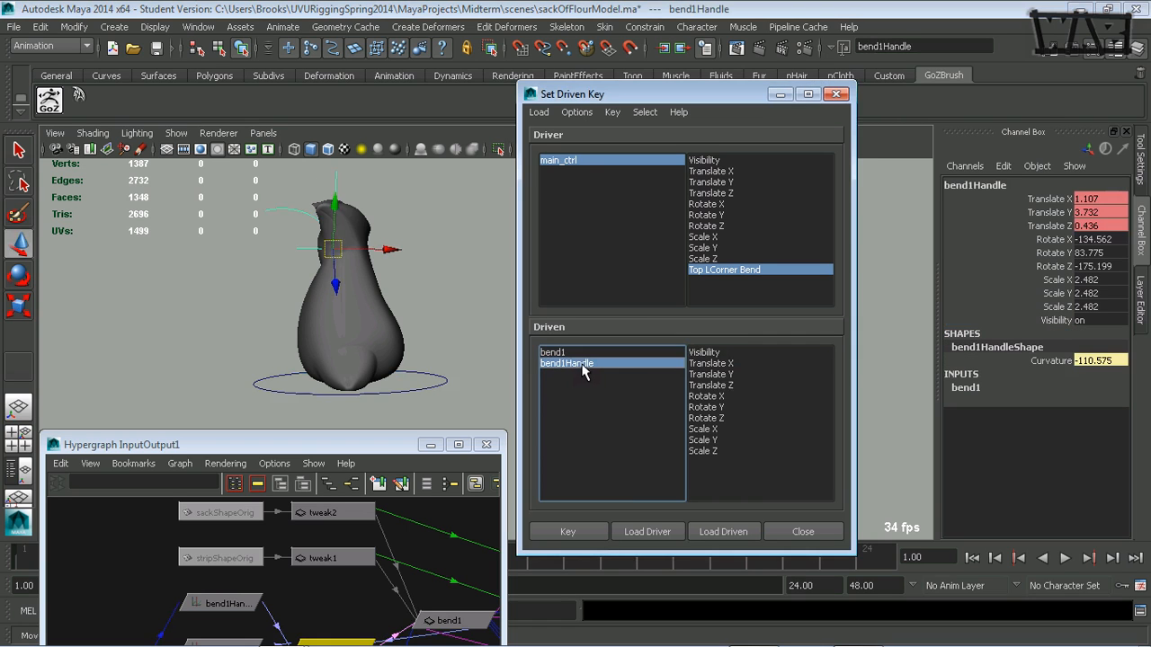
{"action": "key", "text": "f"}
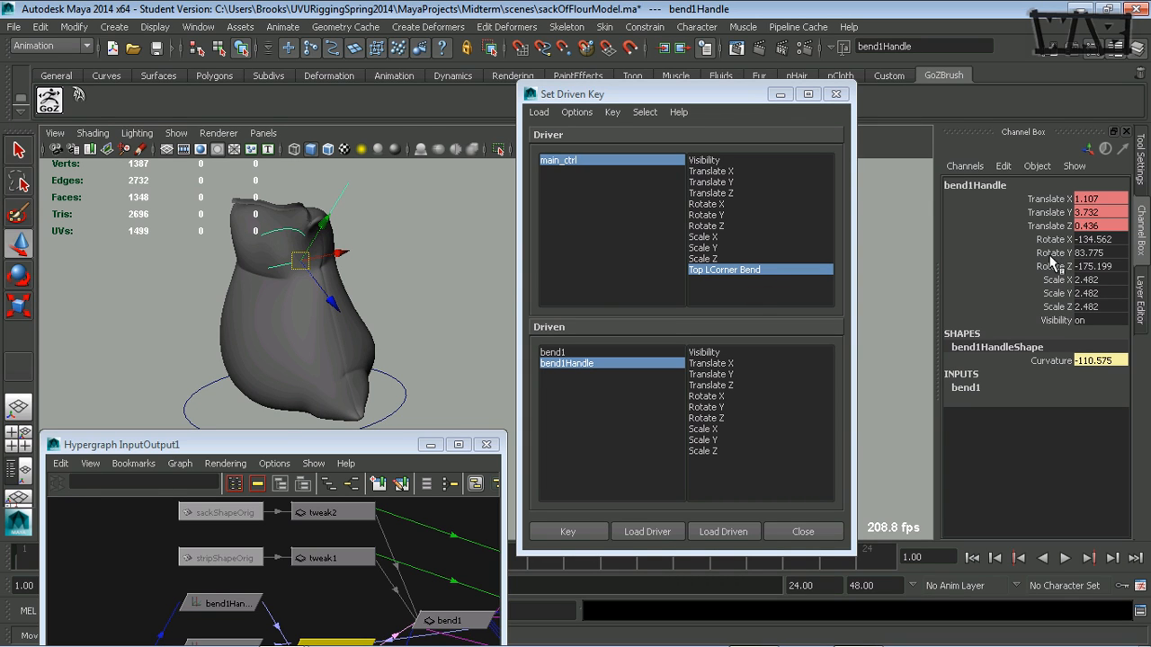
{"action": "key", "text": "e"}
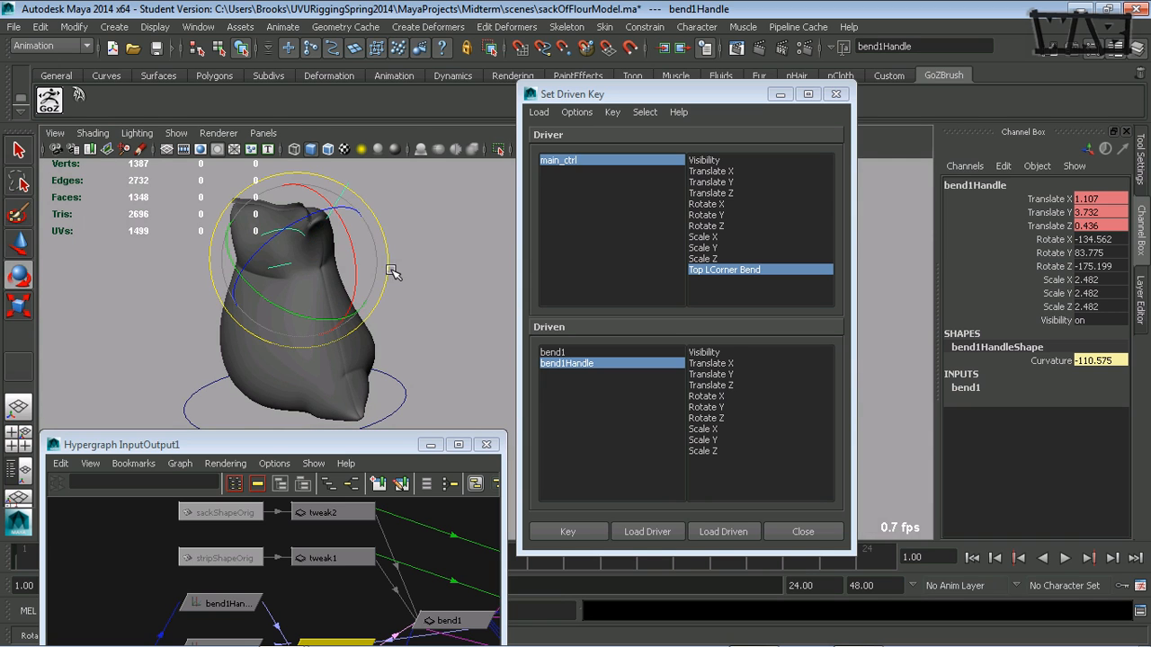
{"action": "left_click_drag", "start_coordinate": [258, 295], "coordinate": [360, 296]}
{"action": "scroll", "coordinate": [338, 300], "scroll_direction": "up", "scroll_amount": 5}
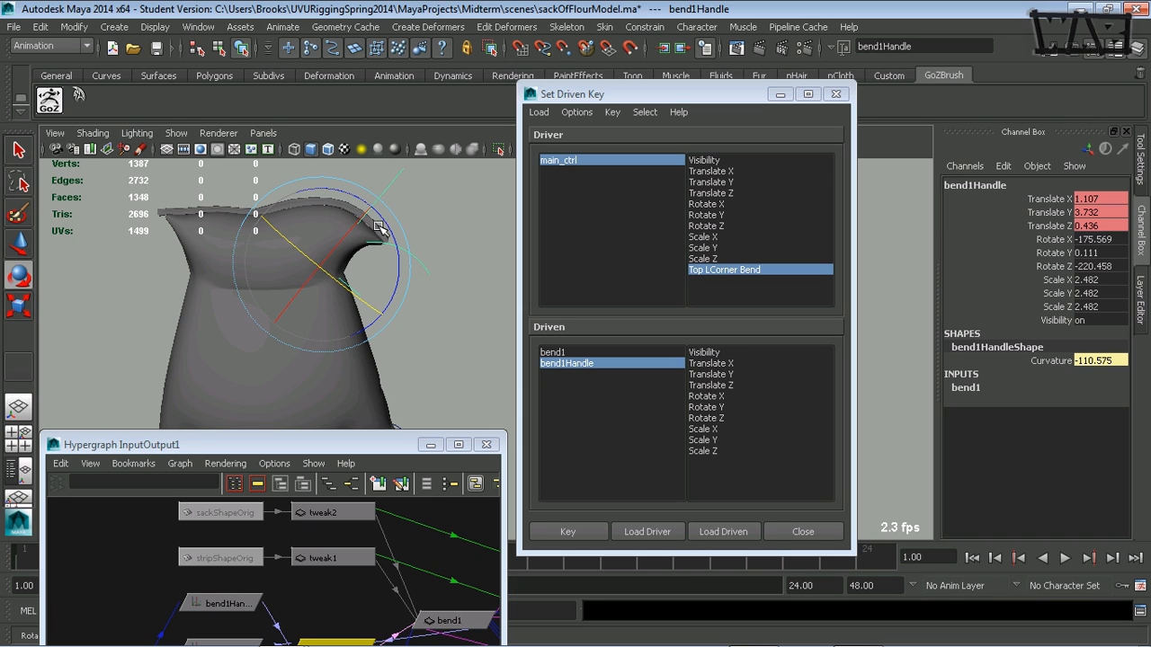
{"action": "mouse_move", "coordinate": [388, 227]}
{"action": "left_mouse_down"}
{"action": "mouse_move", "coordinate": [396, 213]}
{"action": "mouse_move", "coordinate": [402, 225]}
{"action": "left_mouse_up"}
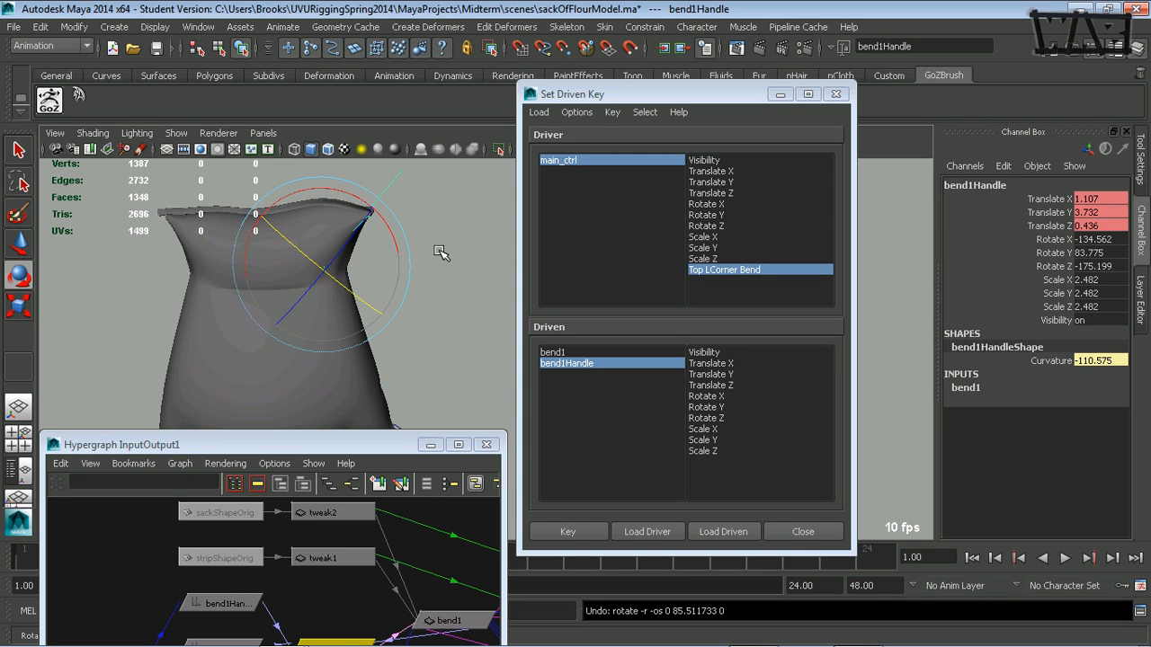
Select the sack body with its top strip, and minimize the Set Driven Key and Hypergraph windows
{"action": "left_click_drag", "start_coordinate": [436, 271], "coordinate": [295, 307], "text": "alt"}
{"action": "left_click", "coordinate": [405, 244]}
{"action": "left_click_drag", "start_coordinate": [321, 260], "coordinate": [219, 246], "text": "alt"}
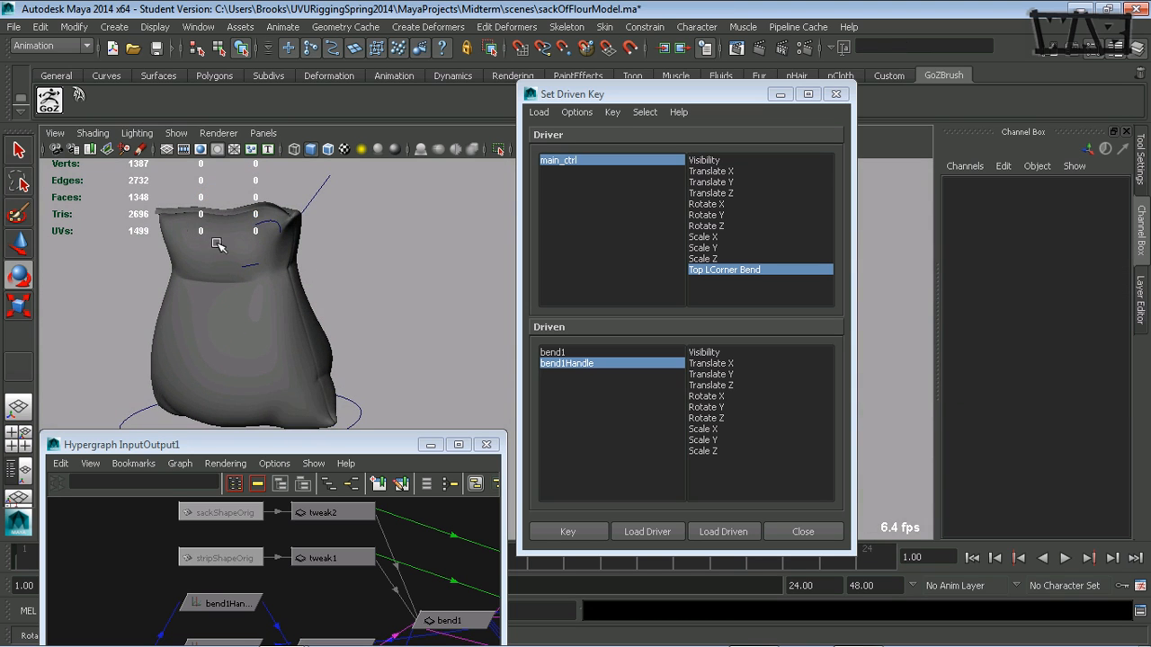
{"action": "left_click", "coordinate": [168, 203]}
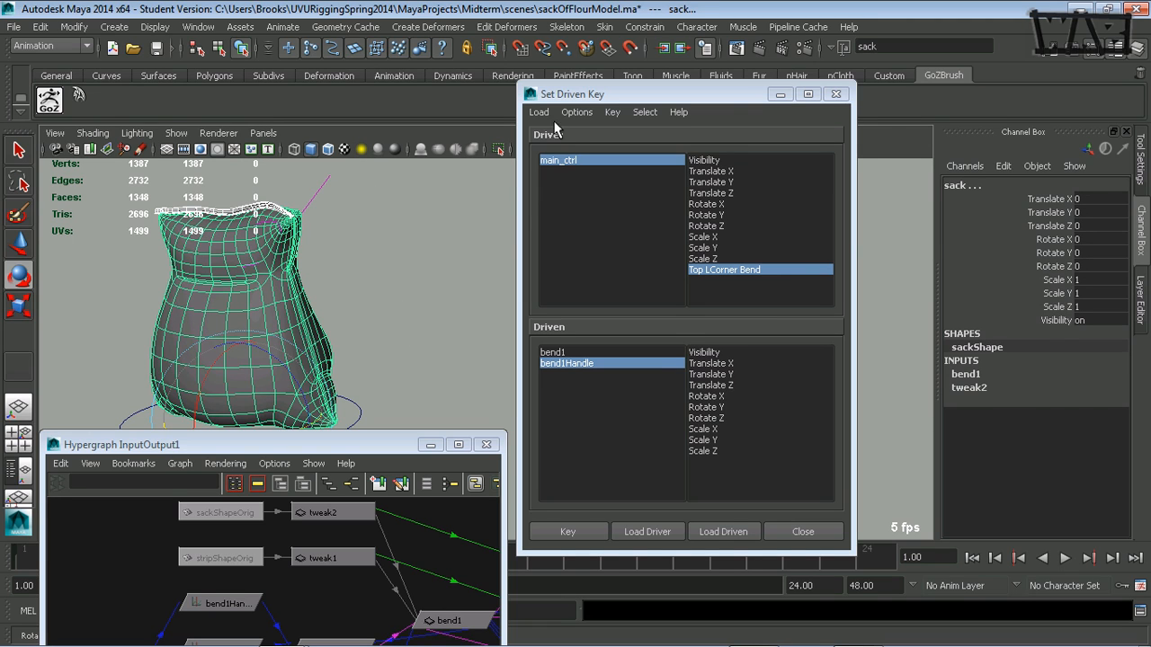
{"action": "left_click", "coordinate": [781, 94]}
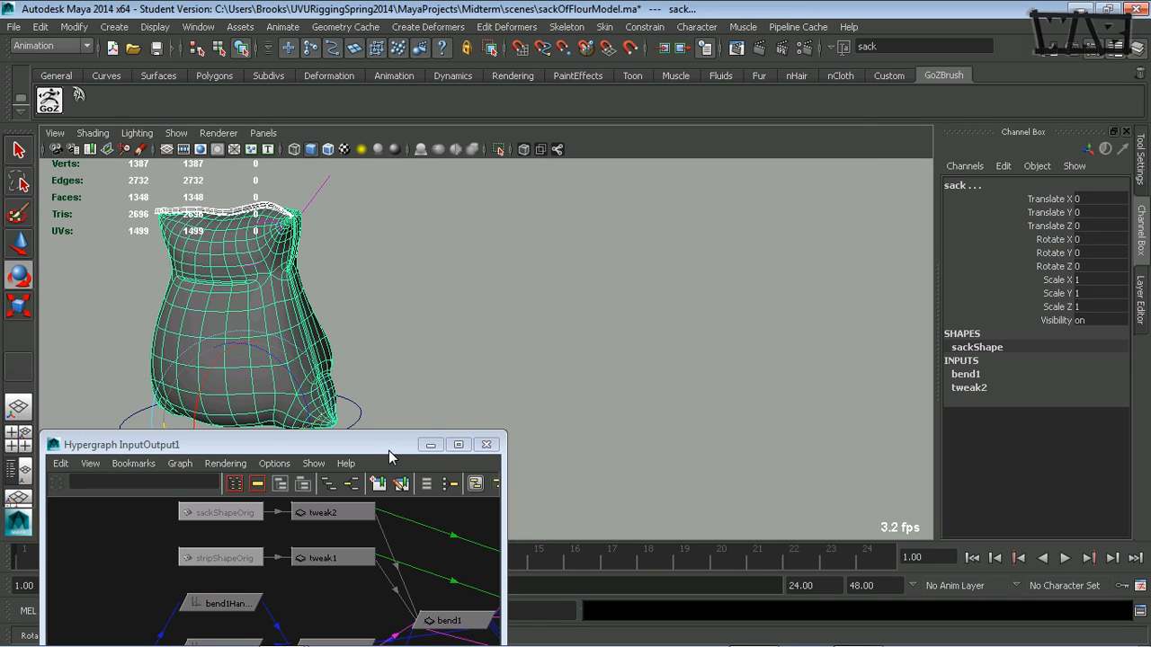
{"action": "left_click", "coordinate": [431, 445]}
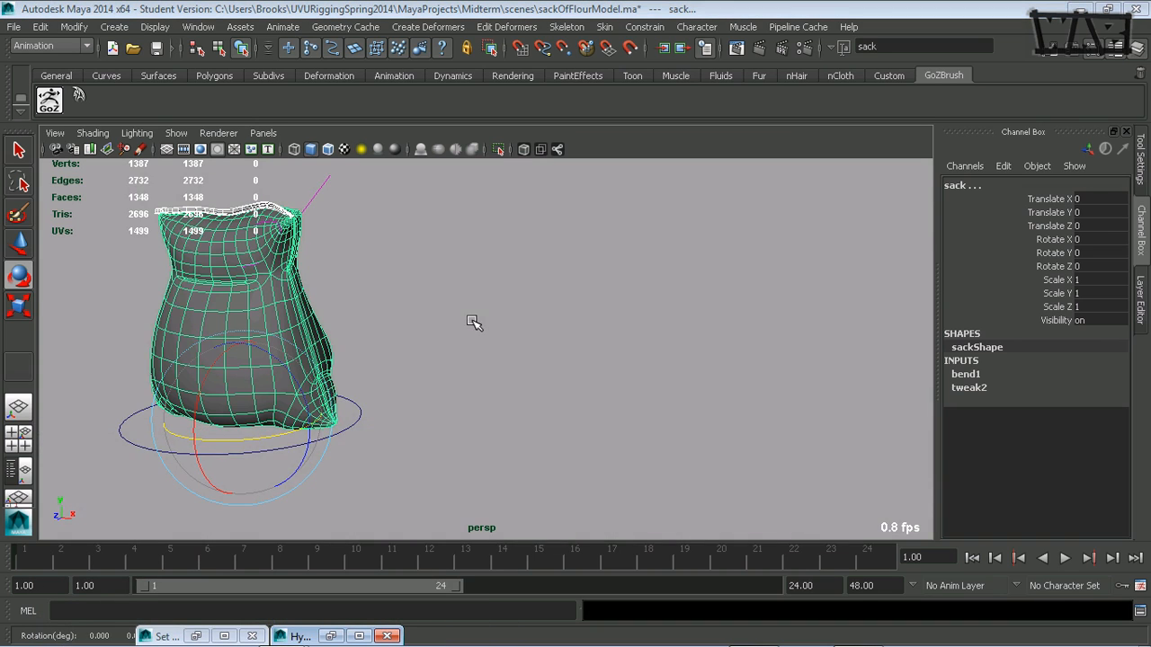
Add a nonlinear Bend deformer to the selected sack geometry
{"action": "key", "text": "space"}
{"action": "left_click", "coordinate": [386, 360]}
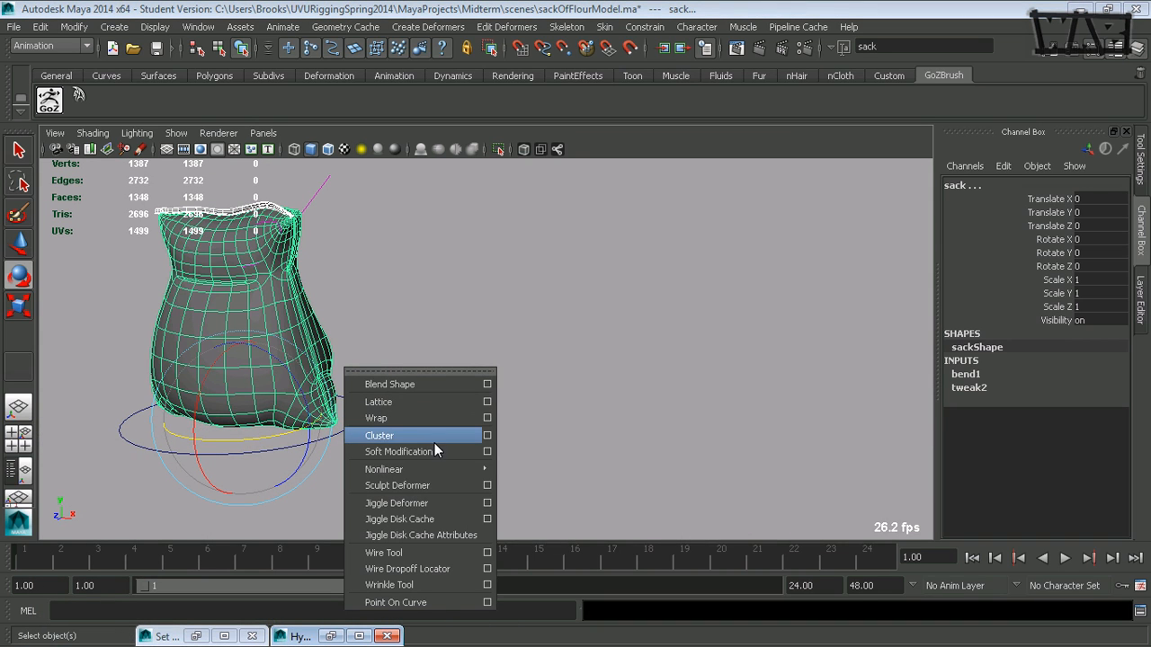
{"action": "mouse_move", "coordinate": [438, 472]}
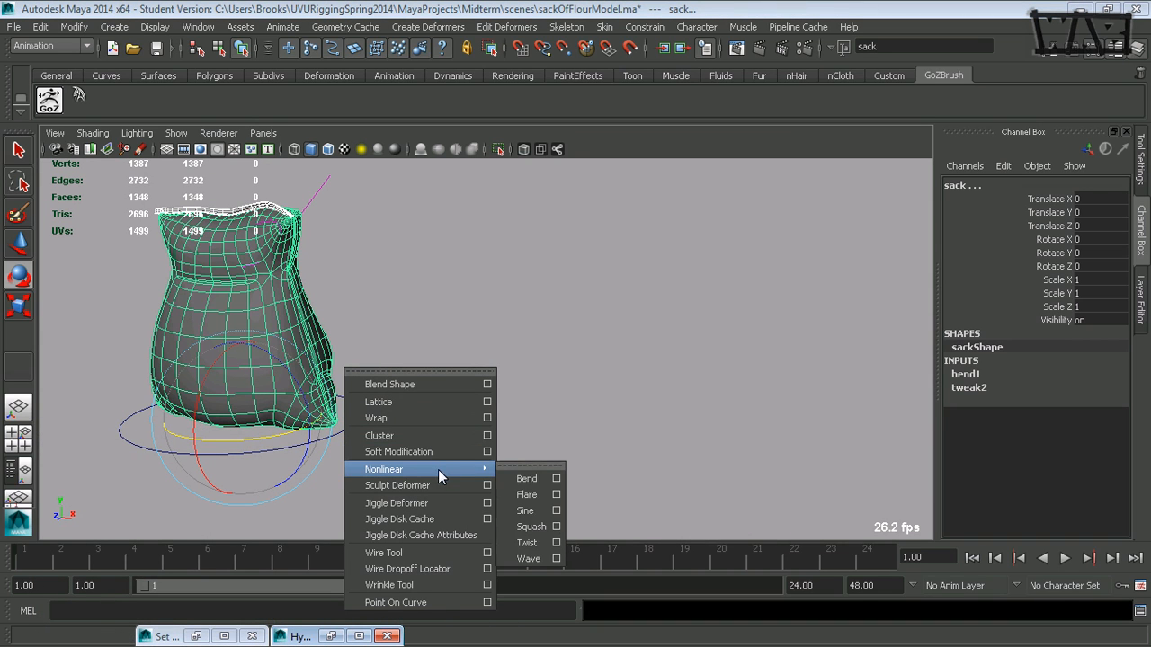
{"action": "left_click", "coordinate": [528, 479]}
Set the Curvature of the bend2 deformer to about 25.21 and activate the Move tool on its handle
{"action": "left_click_drag", "start_coordinate": [416, 392], "coordinate": [589, 390], "text": "alt"}
{"action": "left_click", "coordinate": [971, 389]}
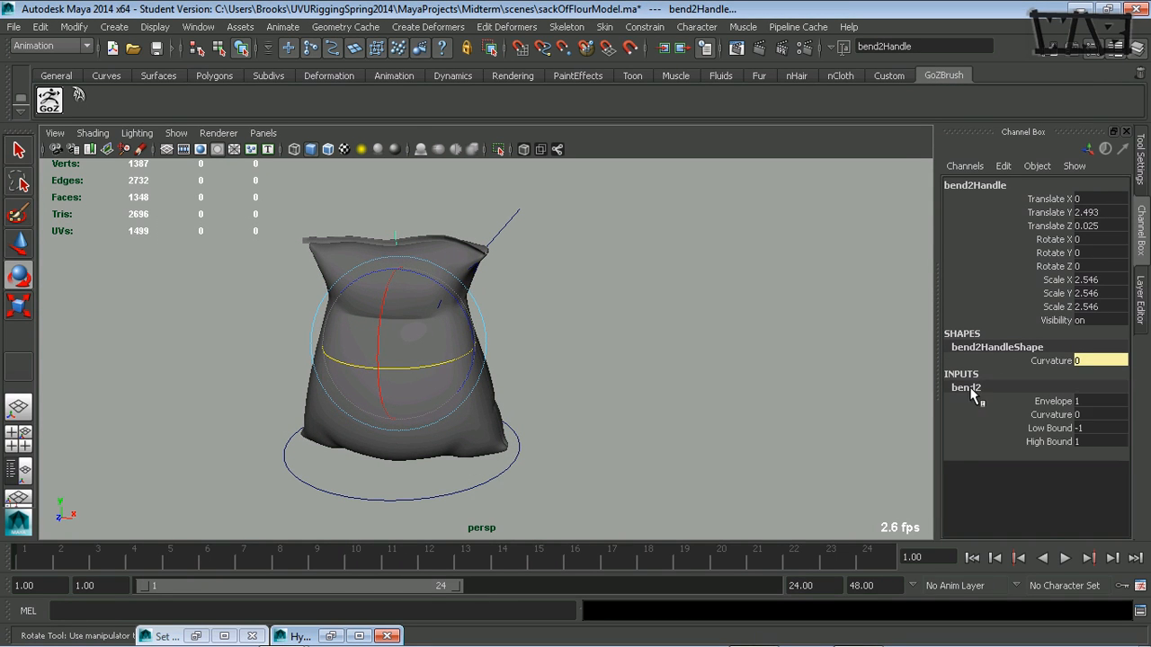
{"action": "left_click", "coordinate": [1049, 415]}
{"action": "middle_click_drag", "start_coordinate": [674, 404], "coordinate": [695, 406]}
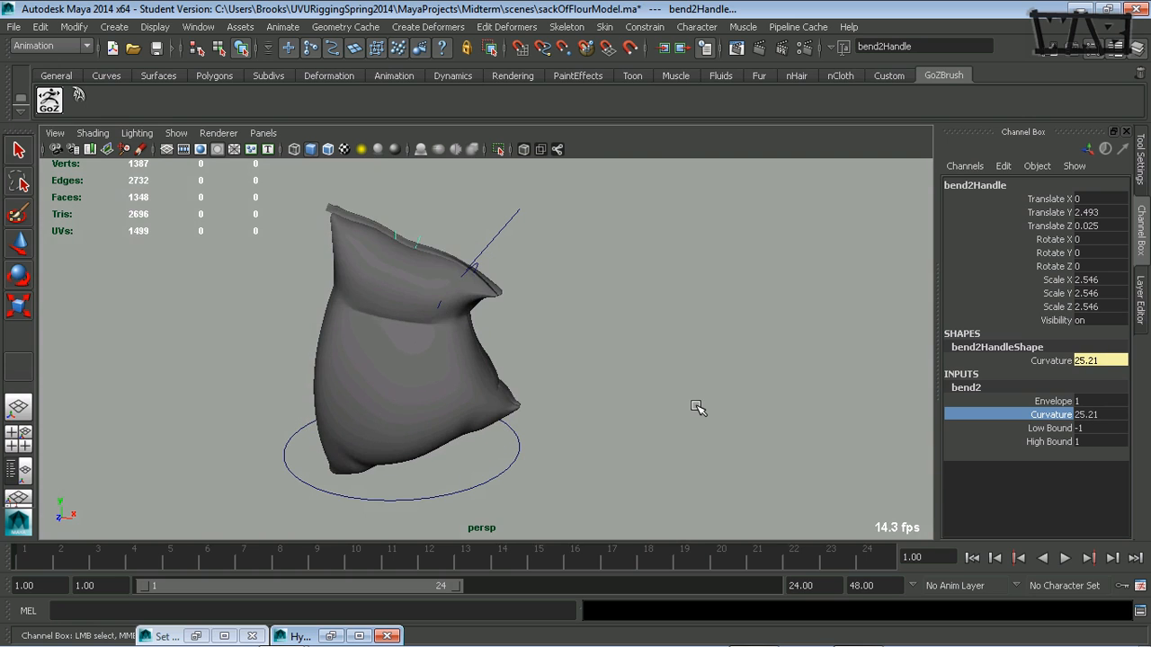
{"action": "left_click_drag", "start_coordinate": [698, 407], "coordinate": [579, 414], "text": "alt"}
{"action": "key", "text": "w"}
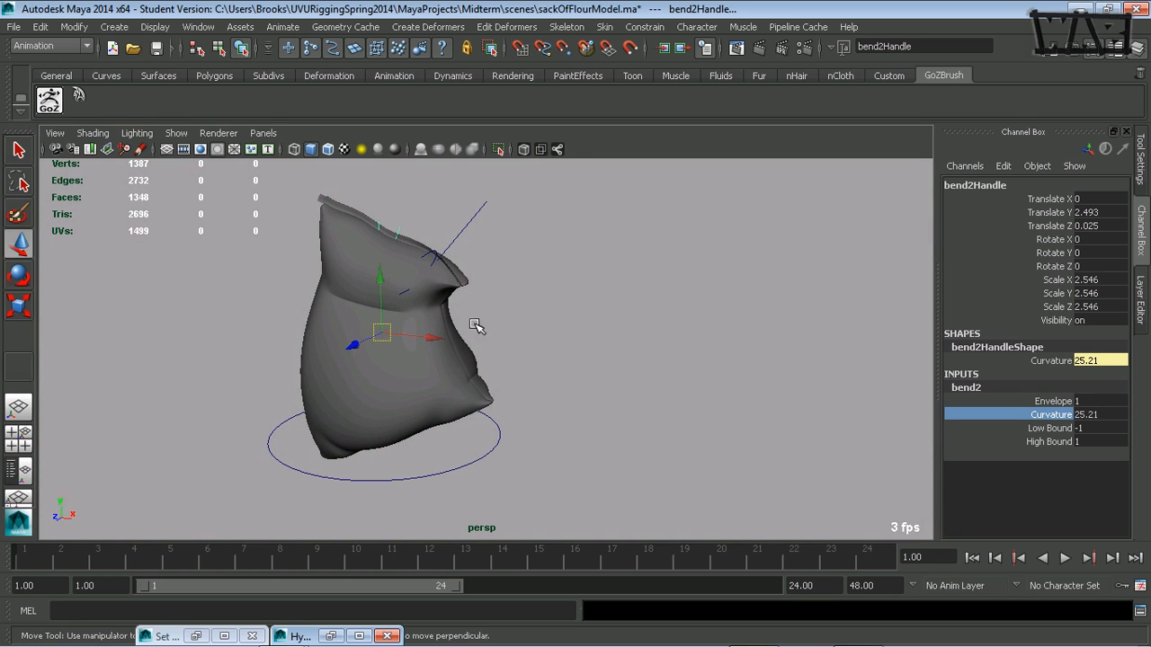
Enable X-ray shading in the perspective view and set the bend2 deformer's Low Bound to 0
{"action": "left_click", "coordinate": [524, 149]}
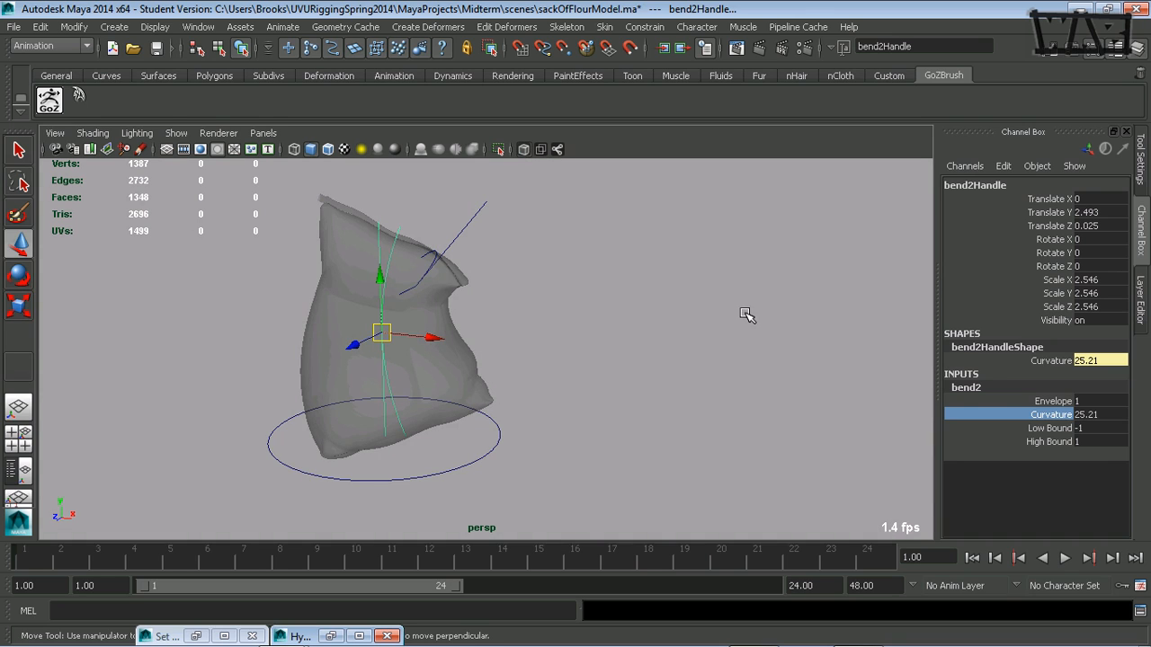
{"action": "double_click", "coordinate": [1082, 428]}
{"action": "type", "text": "0"}
{"action": "key", "text": "Return"}
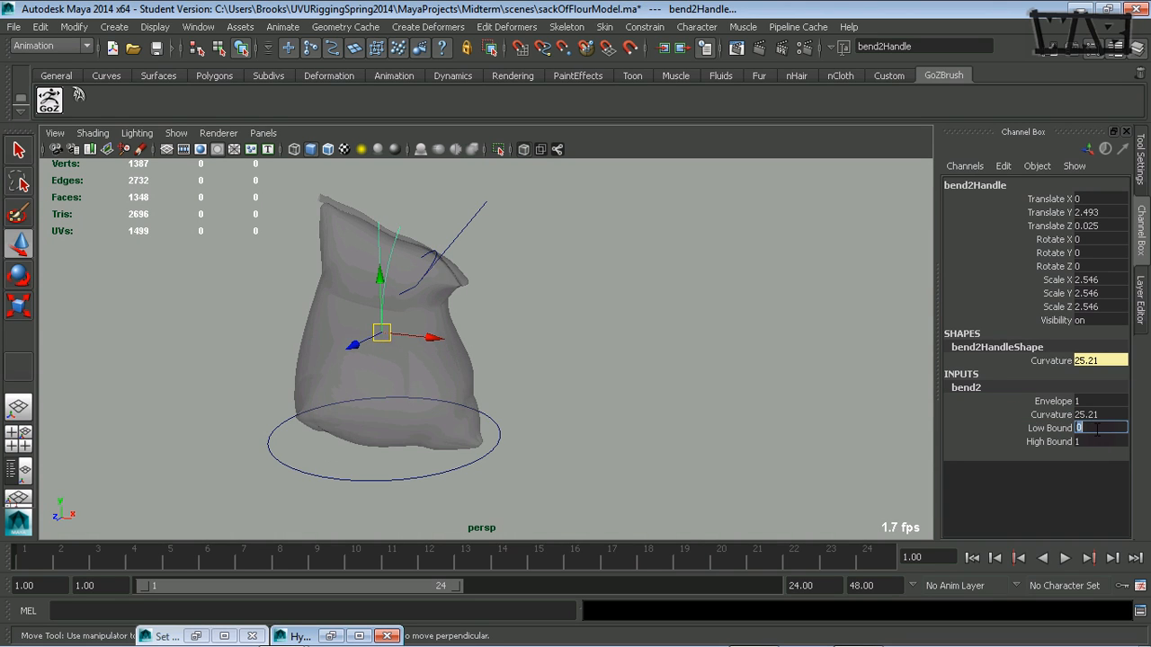
Raise bend2Handle vertically into the upper part of the sack, to a Translate Y of about 4.017
{"action": "middle_click_drag", "start_coordinate": [371, 374], "coordinate": [418, 363], "text": "alt"}
{"action": "left_click_drag", "start_coordinate": [405, 365], "coordinate": [435, 364], "text": "alt"}
{"action": "middle_click_drag", "start_coordinate": [399, 333], "coordinate": [322, 351], "text": "alt"}
{"action": "left_click_drag", "start_coordinate": [322, 351], "coordinate": [357, 350], "text": "alt"}
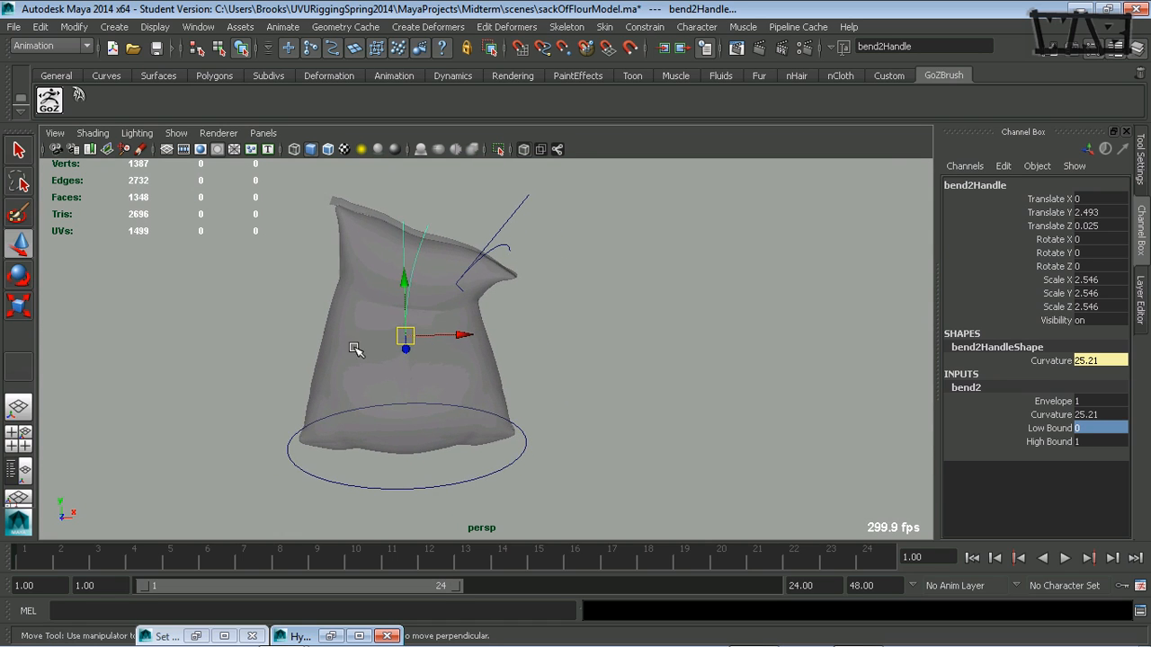
{"action": "left_click_drag", "start_coordinate": [407, 285], "coordinate": [418, 215]}
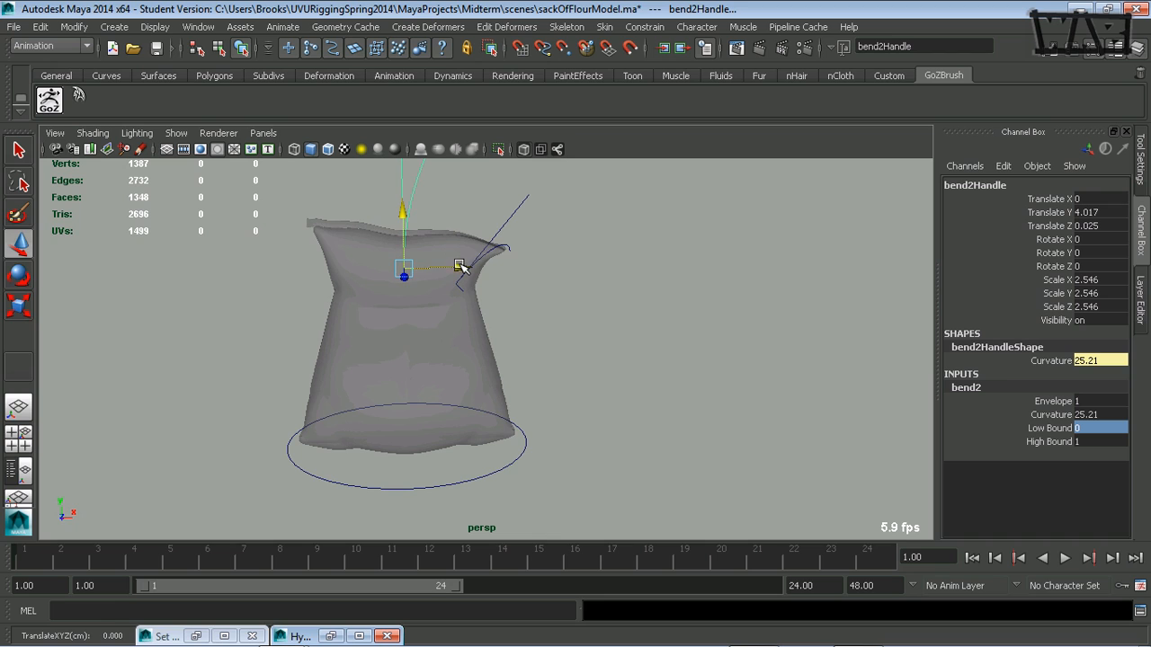
Rotate bend2Handle sideways toward the sack's corner and set its Rotate Z to -90
{"action": "key", "text": "e"}
{"action": "left_click_drag", "start_coordinate": [441, 205], "coordinate": [504, 247]}
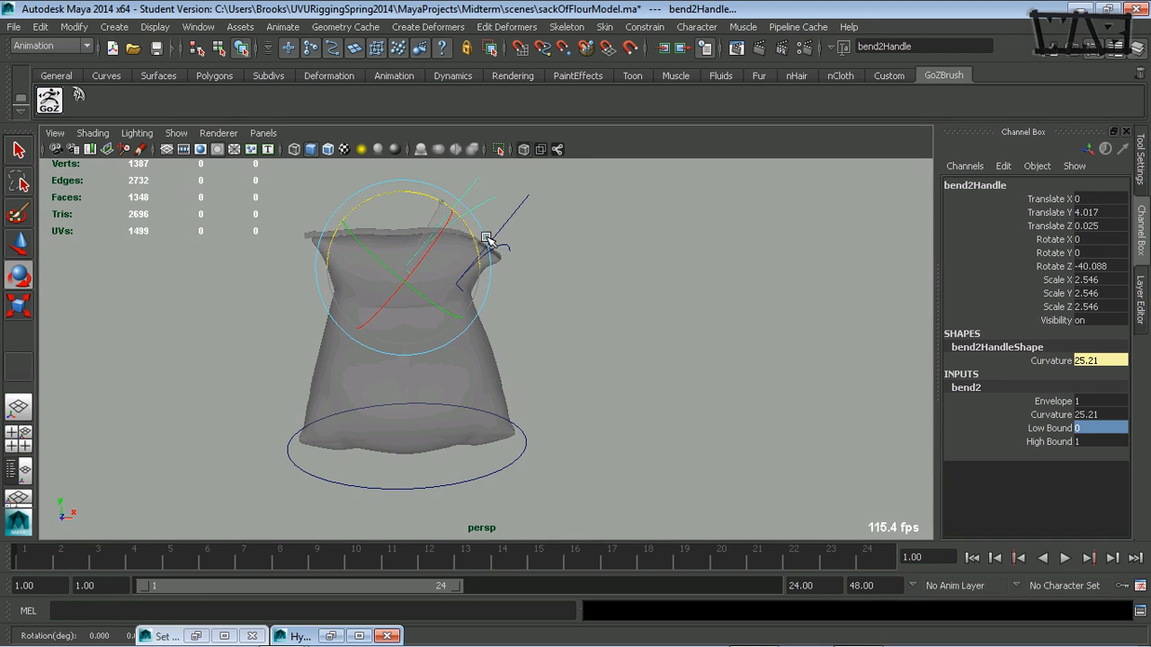
{"action": "double_click", "coordinate": [1095, 266]}
{"action": "type", "text": "-90"}
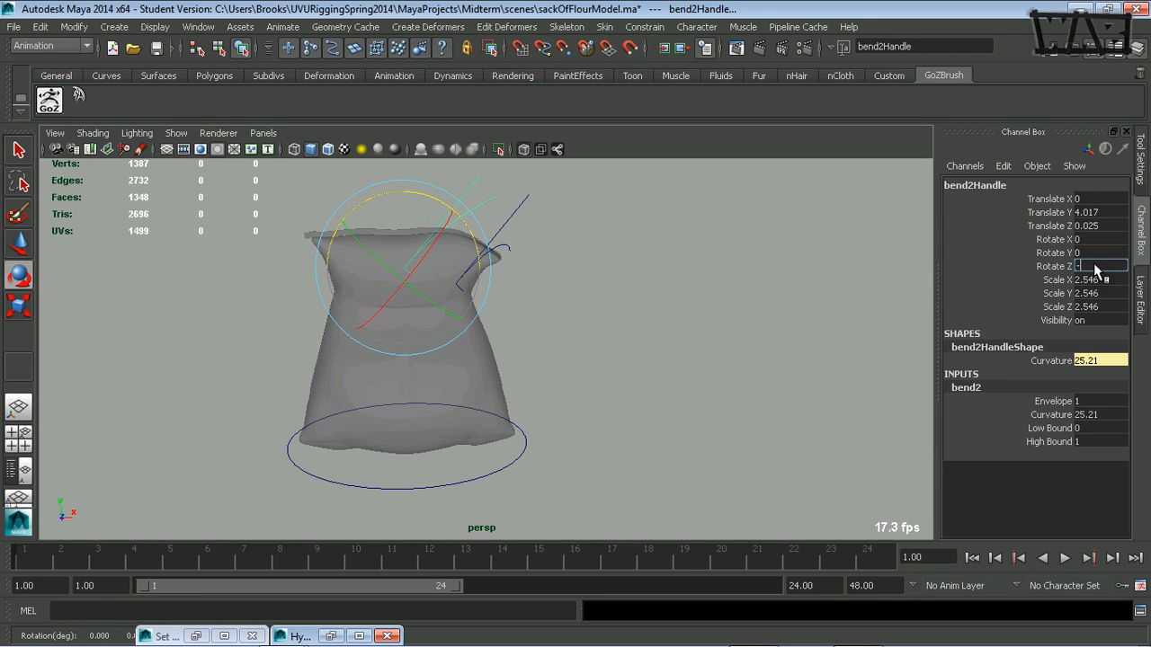
{"action": "key", "text": "Return"}
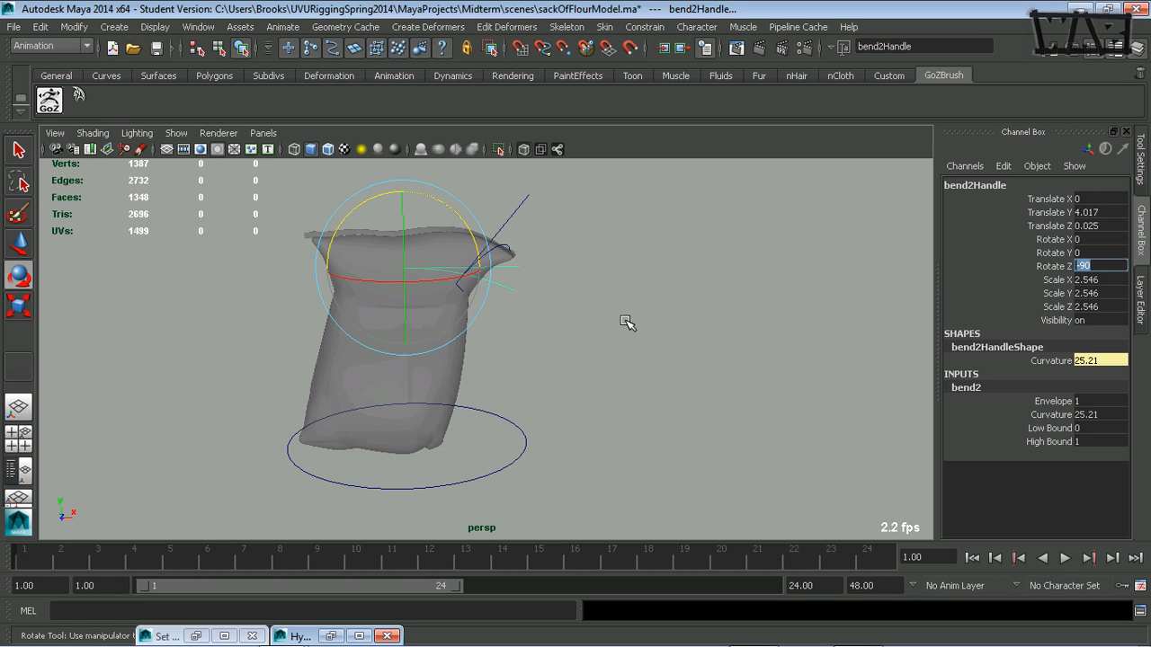
{"action": "key", "text": "Return"}
Move bend2Handle to the sack's side below the upper corner, at about Translate X 1.392 and Translate Y 3.698
{"action": "key", "text": "w"}
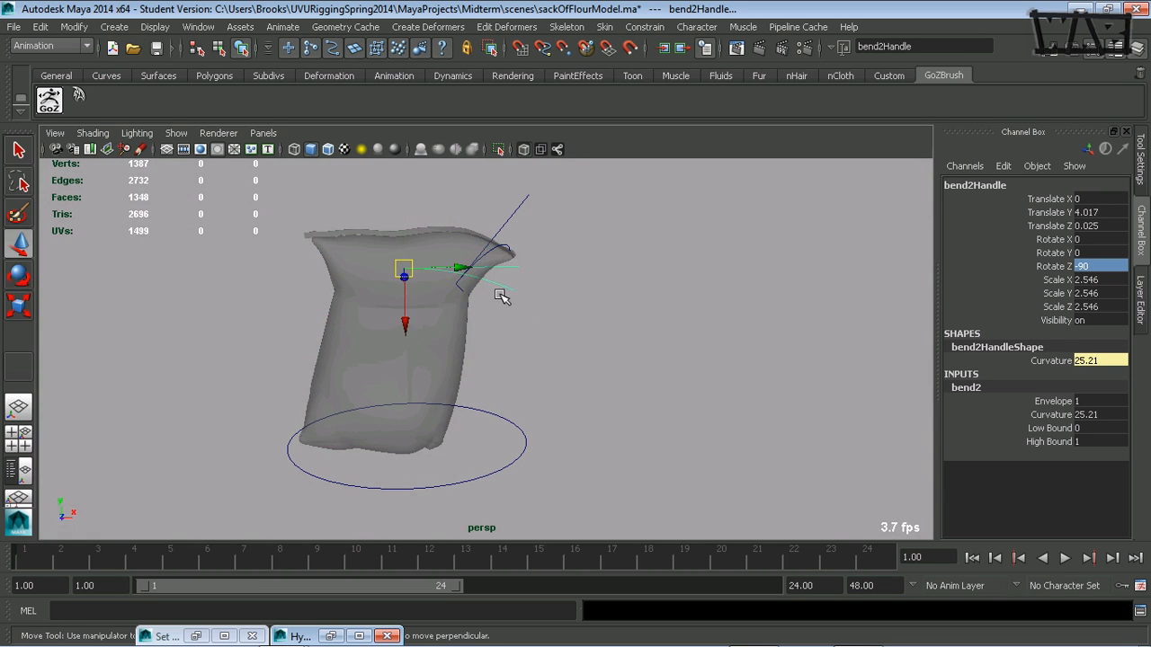
{"action": "left_click_drag", "start_coordinate": [465, 264], "coordinate": [507, 288]}
{"action": "right_click_drag", "start_coordinate": [514, 286], "coordinate": [575, 278], "text": "alt"}
{"action": "middle_click_drag", "start_coordinate": [576, 278], "coordinate": [560, 334], "text": "alt"}
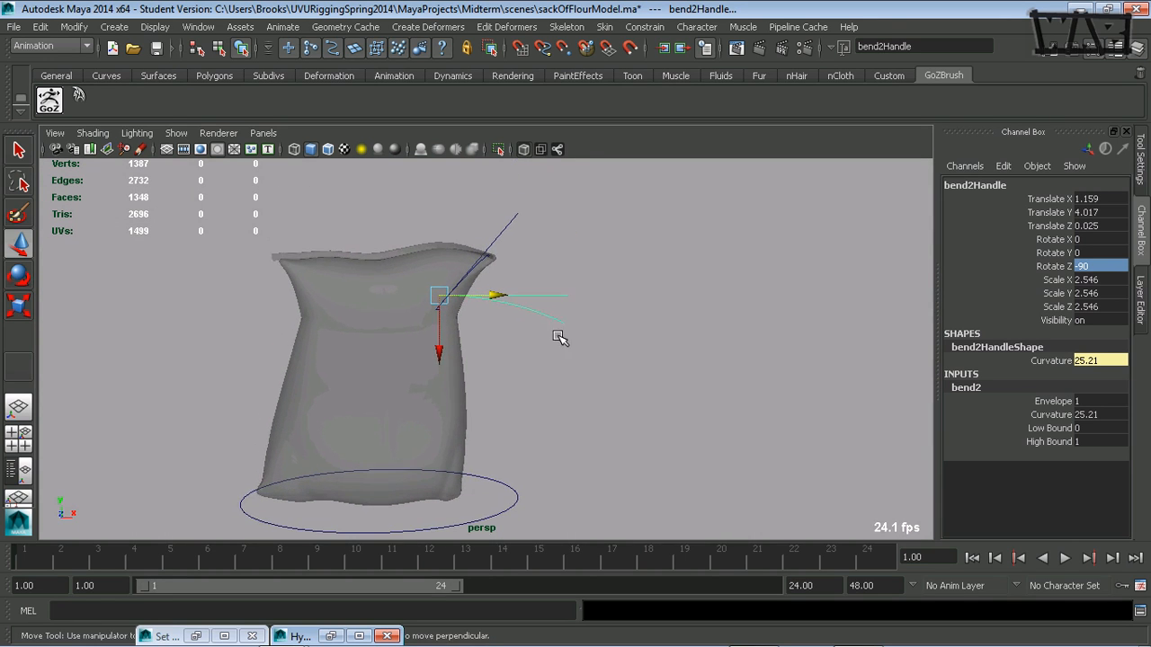
{"action": "left_click_drag", "start_coordinate": [441, 336], "coordinate": [441, 365]}
{"action": "left_click_drag", "start_coordinate": [501, 312], "coordinate": [512, 314]}
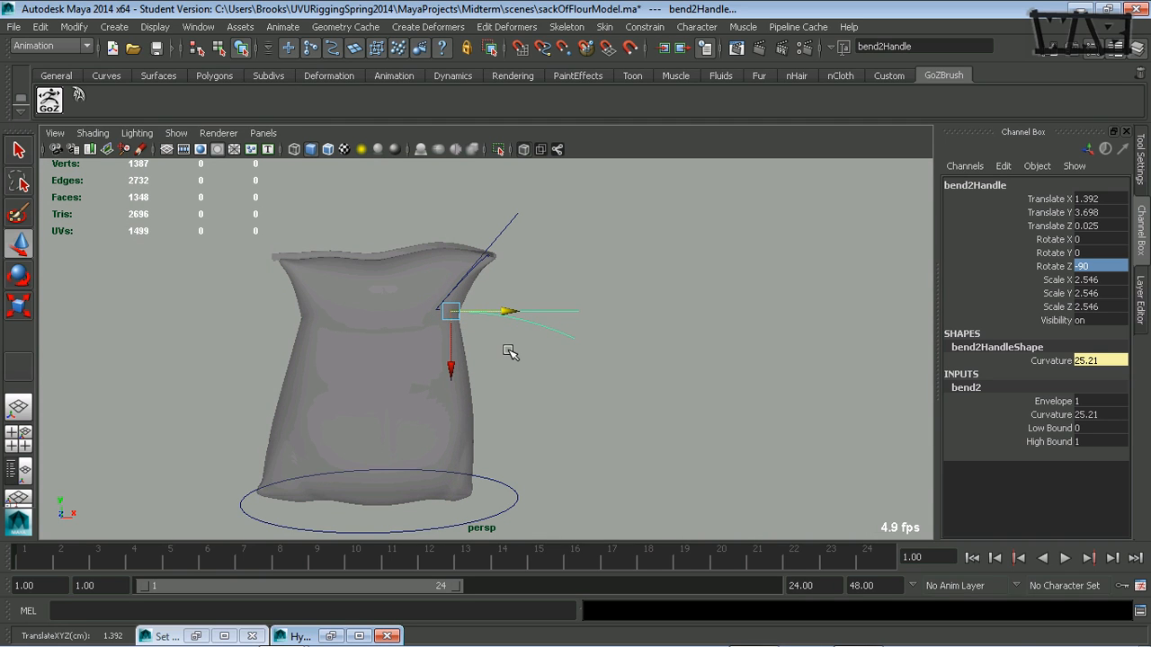
{"action": "left_click_drag", "start_coordinate": [530, 443], "coordinate": [555, 372], "text": "alt"}
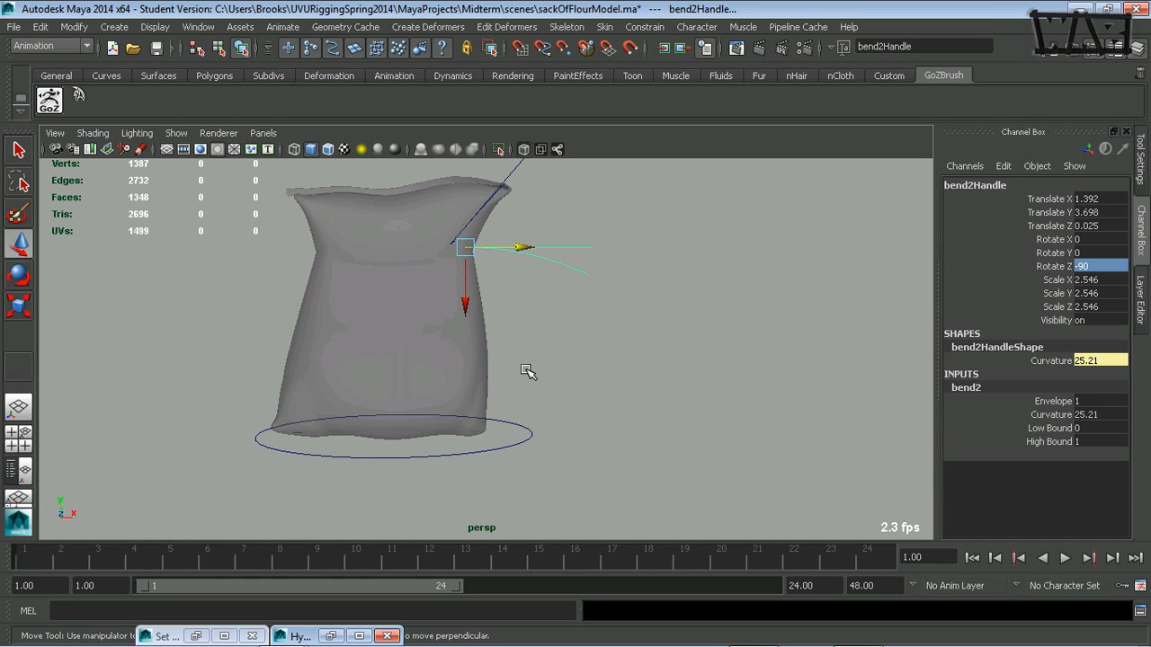
Tilt bend2Handle to a Rotate Z of about -69.563 and increase the bend2 Curvature to about 159.282
{"action": "key", "text": "e"}
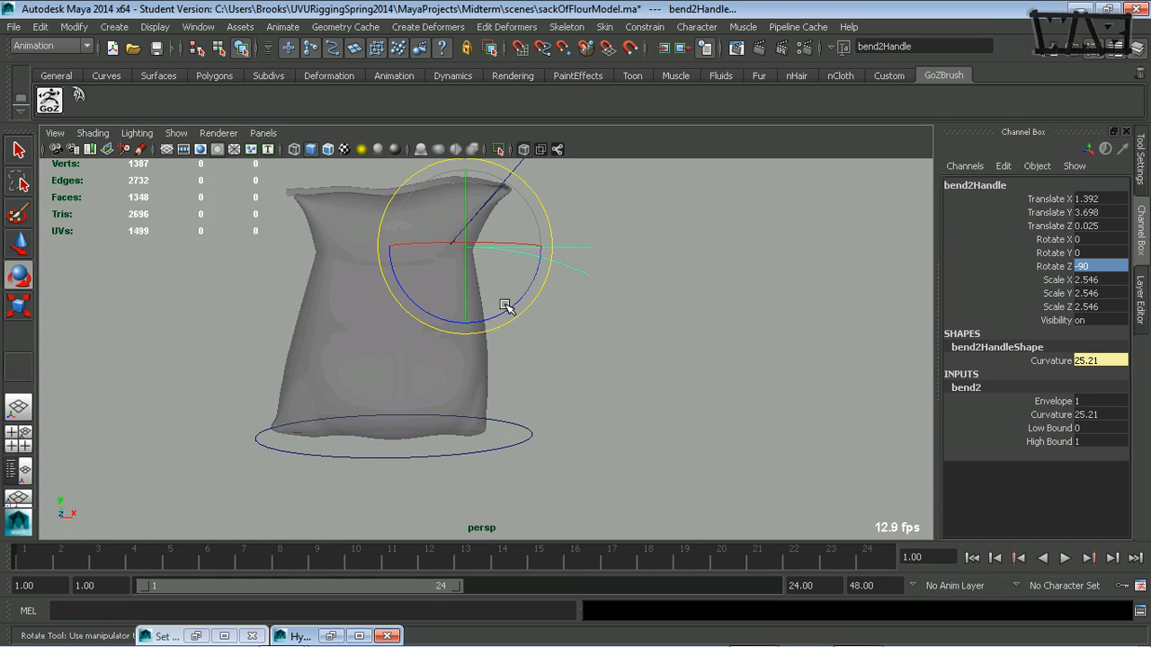
{"action": "mouse_move", "coordinate": [507, 312]}
{"action": "left_mouse_down"}
{"action": "mouse_move", "coordinate": [524, 281]}
{"action": "mouse_move", "coordinate": [452, 326]}
{"action": "mouse_move", "coordinate": [496, 307]}
{"action": "left_mouse_up"}
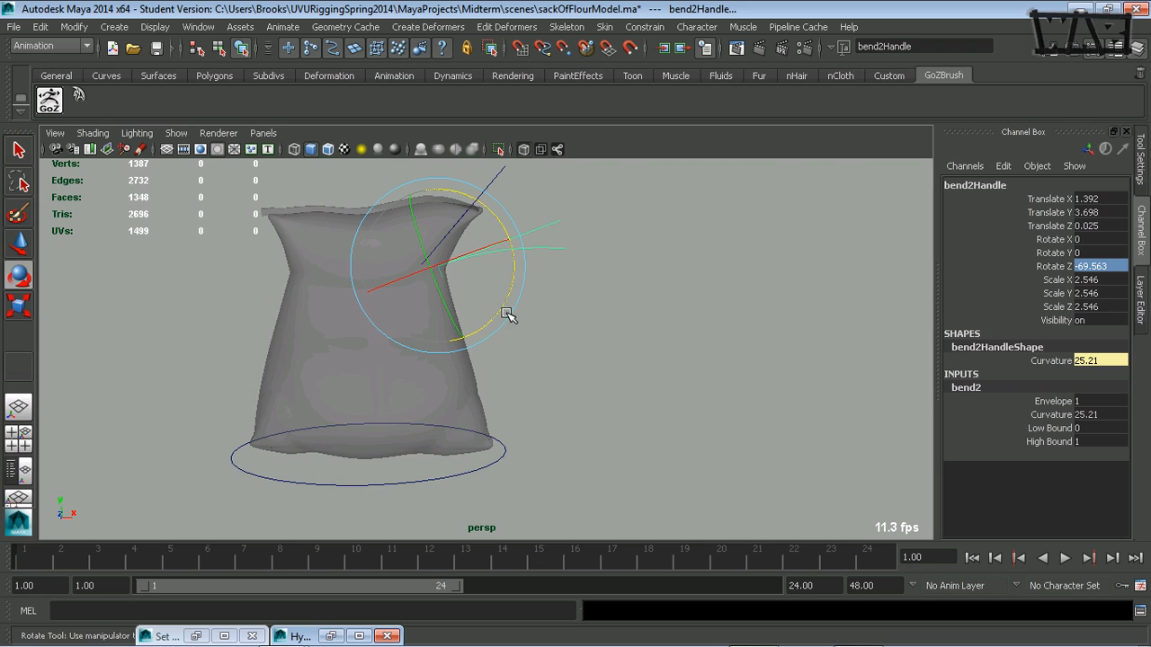
{"action": "left_click", "coordinate": [1061, 415]}
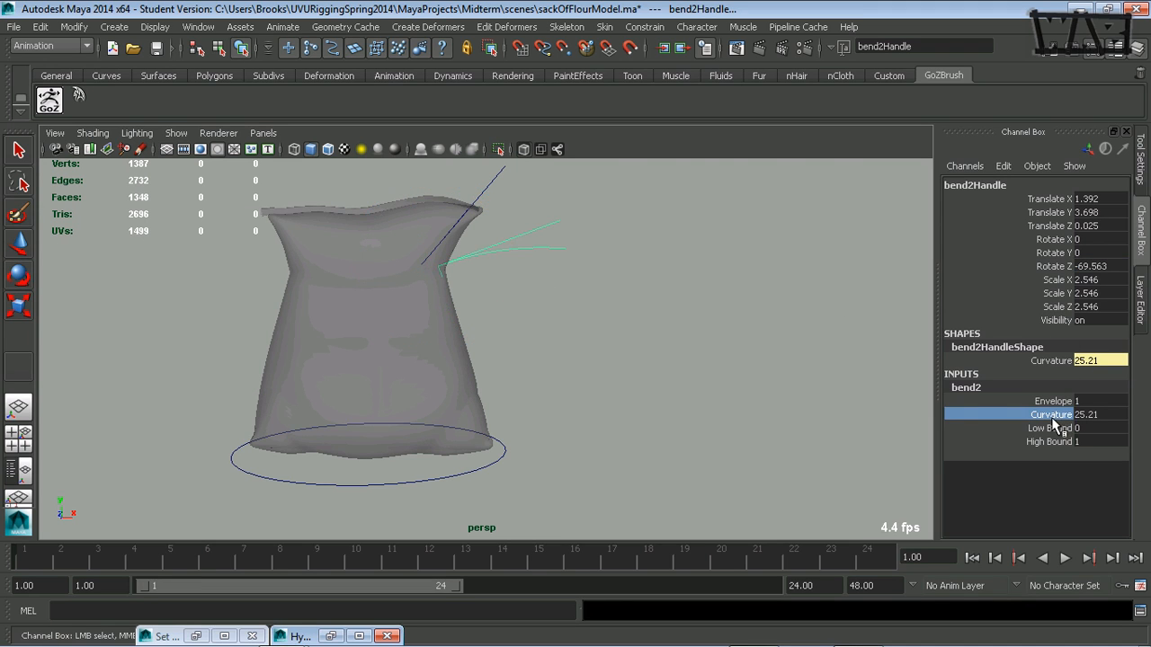
{"action": "middle_click_drag", "start_coordinate": [569, 321], "coordinate": [673, 382]}
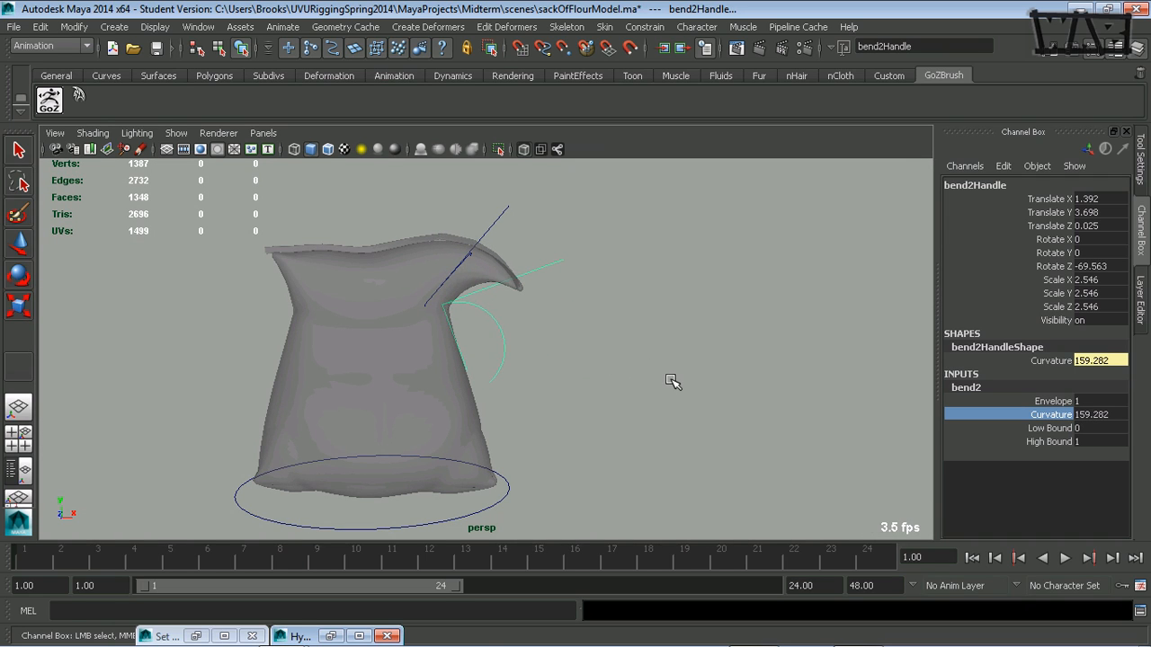
Try shifting bend2Handle to about Translate X 1.373 and Translate Y 3.75, and remove the bend2 deformer from the sack
{"action": "key", "text": "w"}
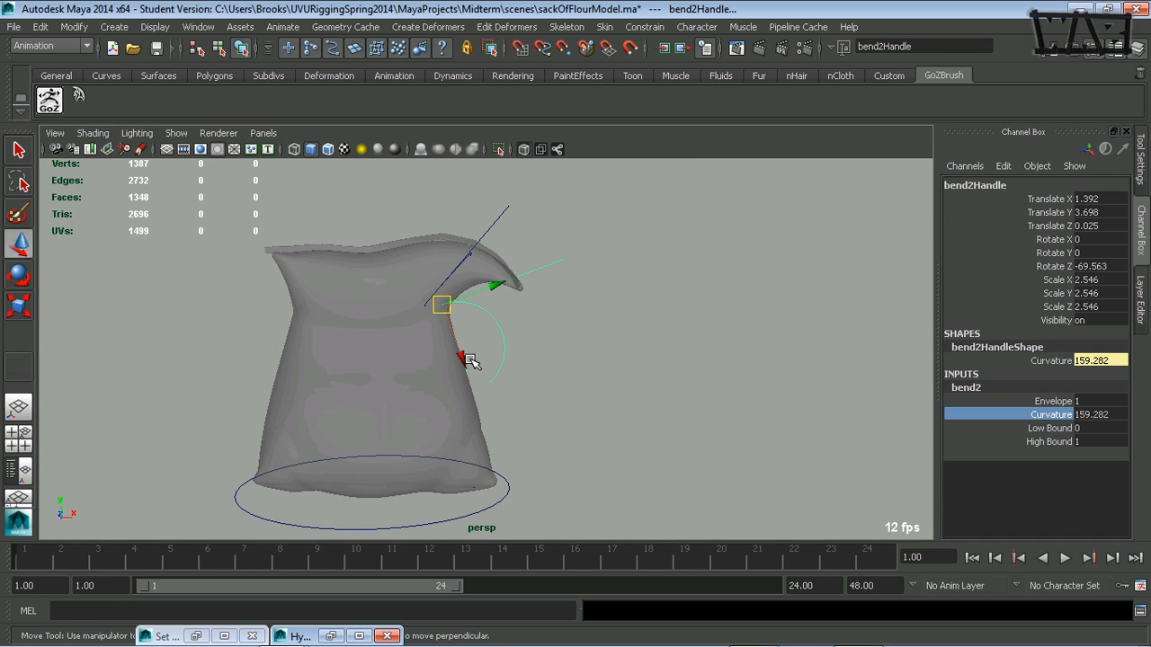
{"action": "left_click_drag", "start_coordinate": [469, 356], "coordinate": [508, 319]}
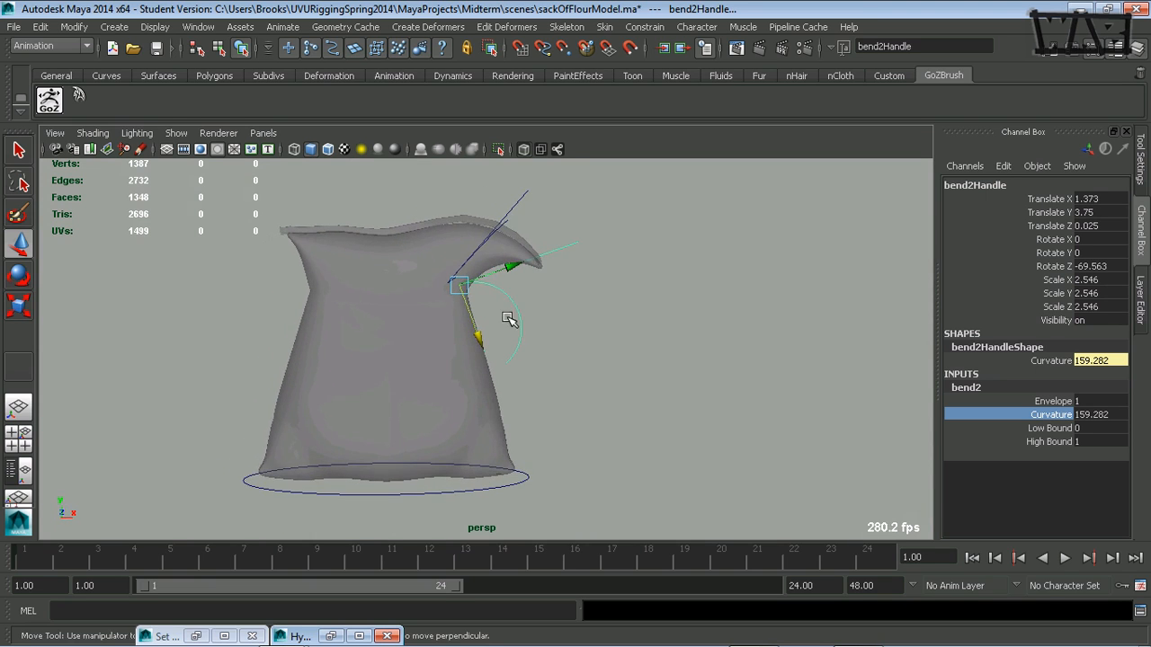
{"action": "left_click_drag", "start_coordinate": [477, 272], "coordinate": [575, 296]}
{"action": "left_click", "coordinate": [574, 276]}
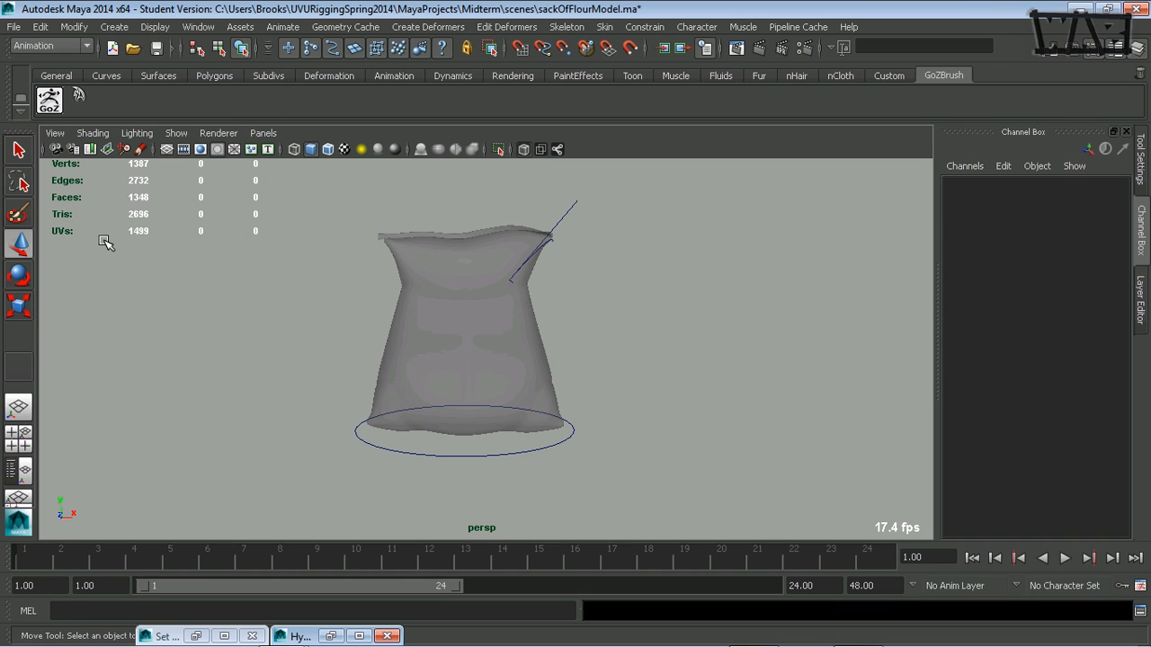
Select the sack body together with its top strip as the geometry for a new deformer
{"action": "left_click", "coordinate": [433, 261]}
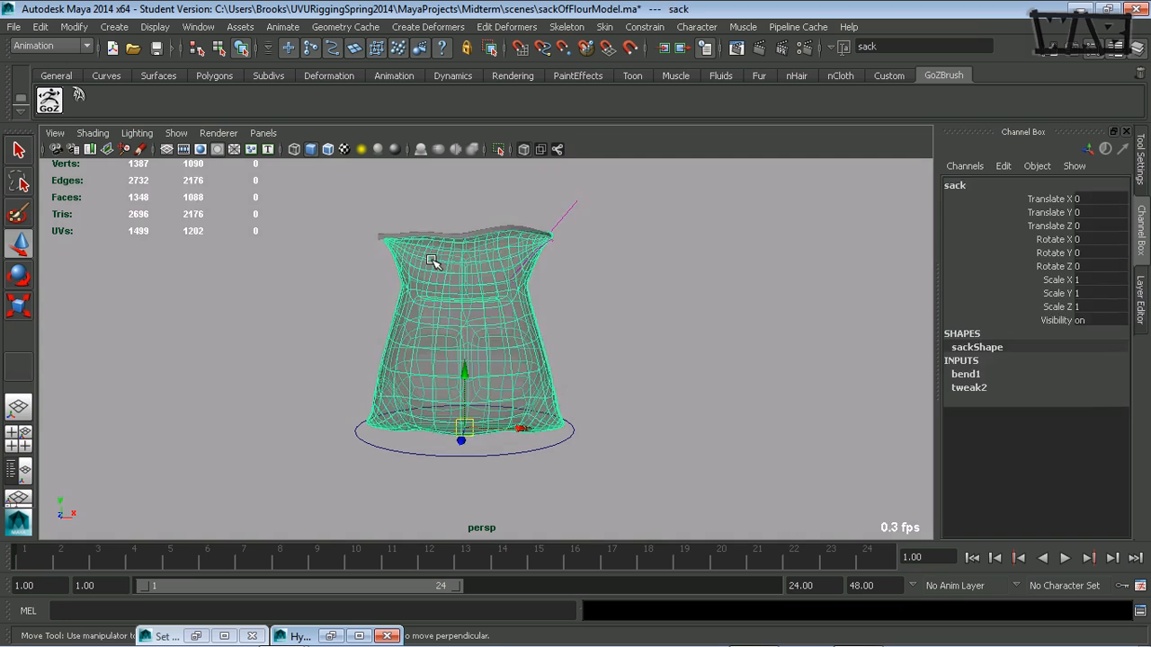
{"action": "left_click_drag", "start_coordinate": [435, 216], "coordinate": [444, 272]}
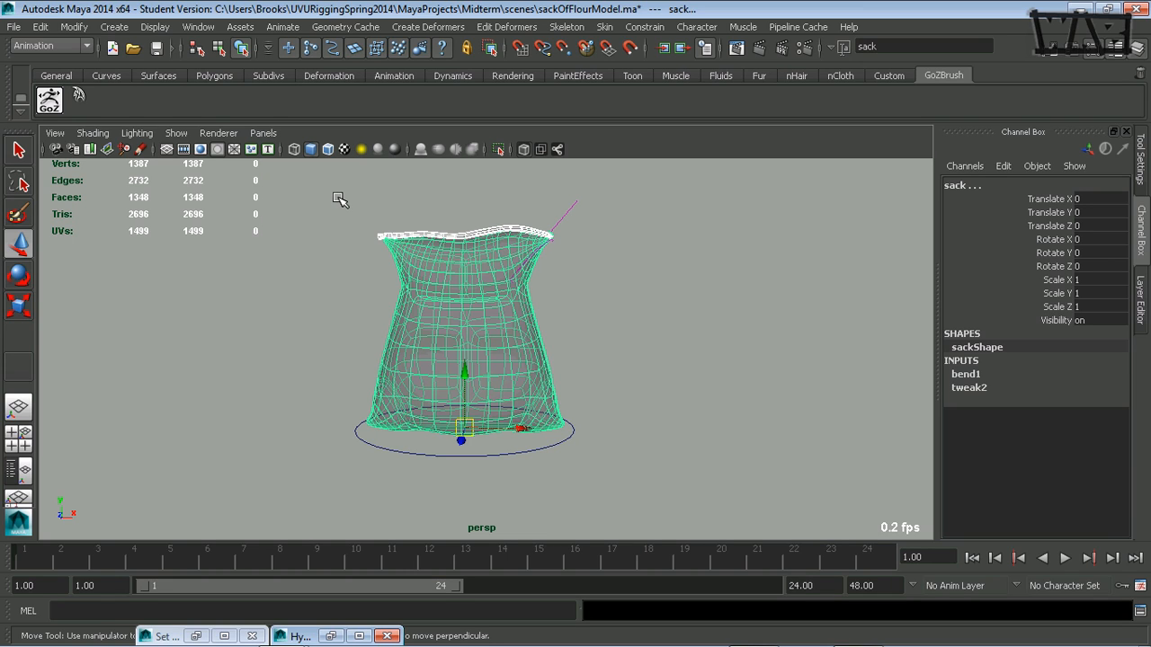
{"action": "key", "text": "alt+Tab"}
{"action": "key", "text": "alt+Tab"}
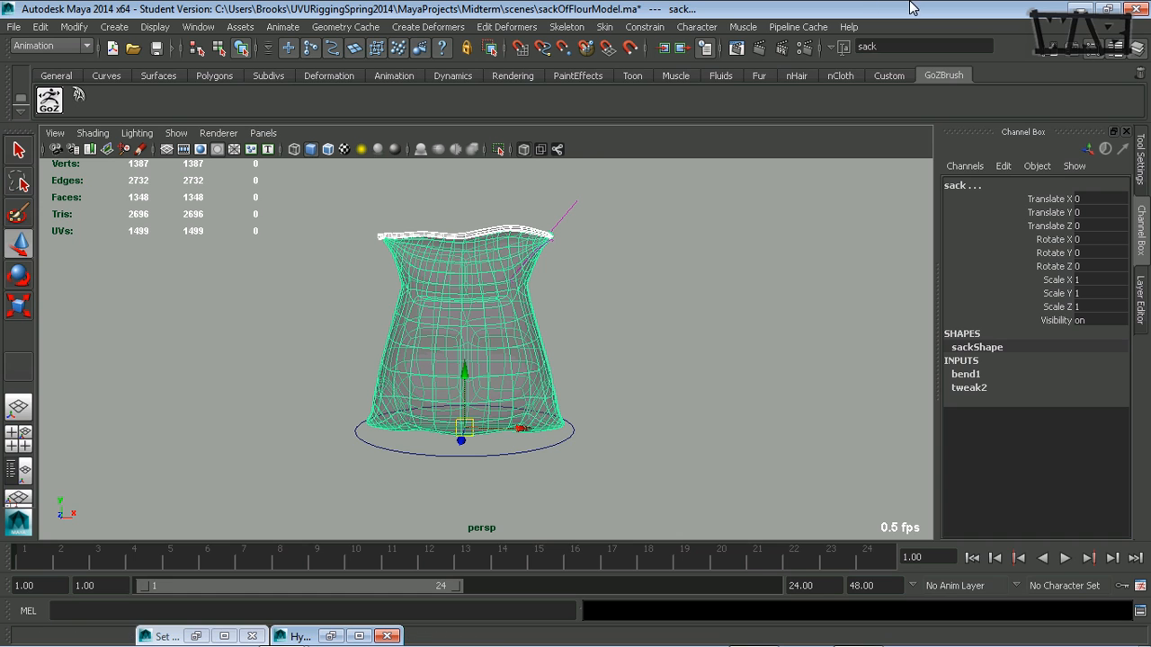
{"action": "left_click_drag", "start_coordinate": [556, 358], "coordinate": [547, 362], "text": "alt"}
{"action": "right_click_drag", "start_coordinate": [547, 361], "coordinate": [618, 355], "text": "alt"}
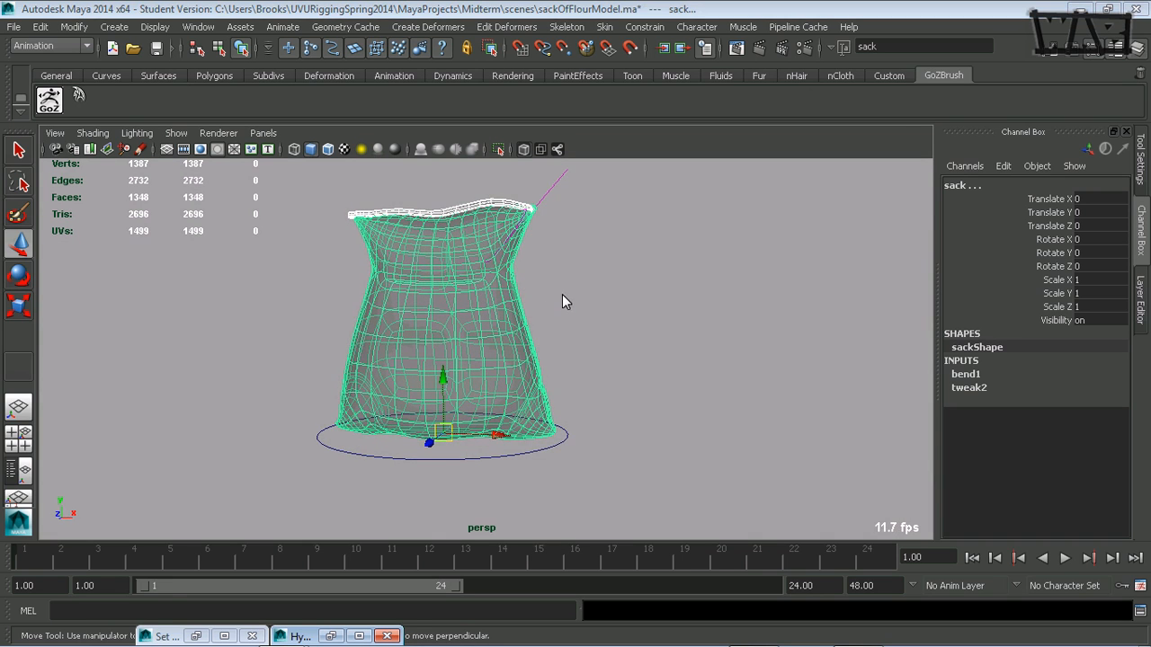
Create a Soft Modification deformer on the selected sack geometry with the falloff mode set to Surface
{"action": "key", "text": "space"}
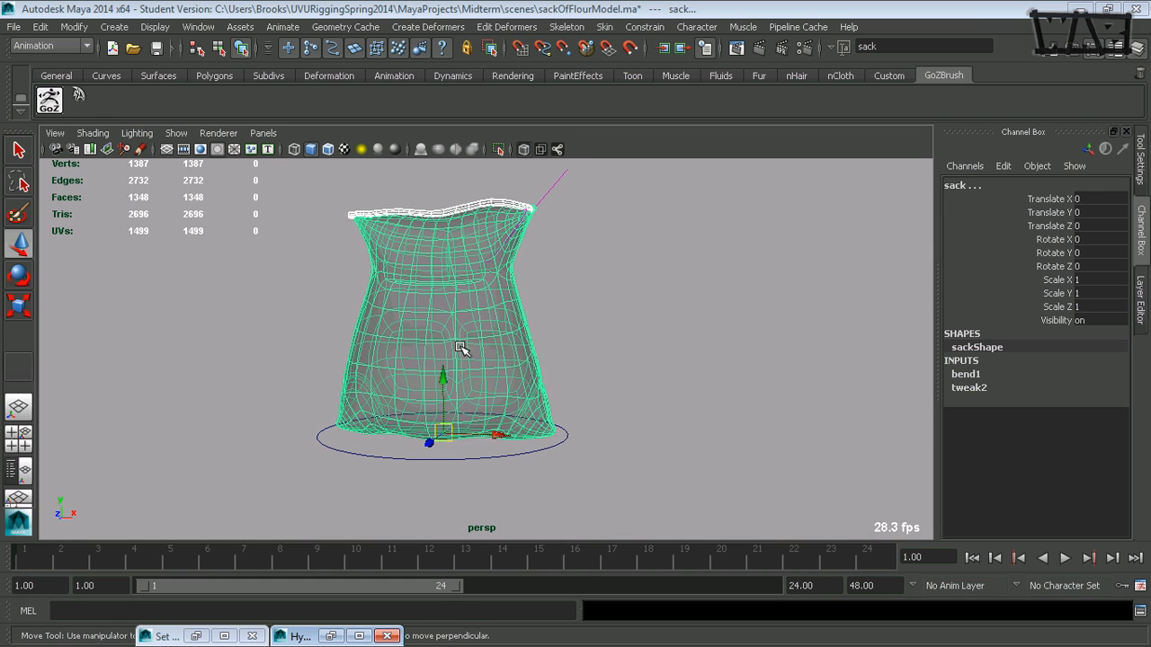
{"action": "left_click", "coordinate": [471, 340]}
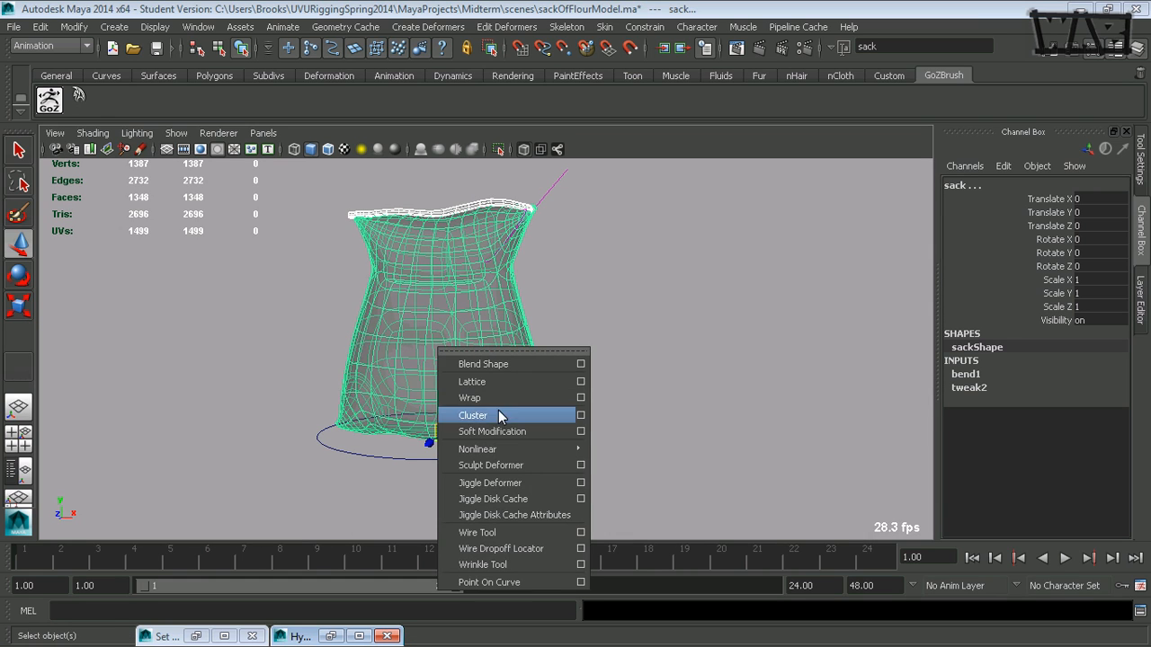
{"action": "left_click", "coordinate": [581, 432]}
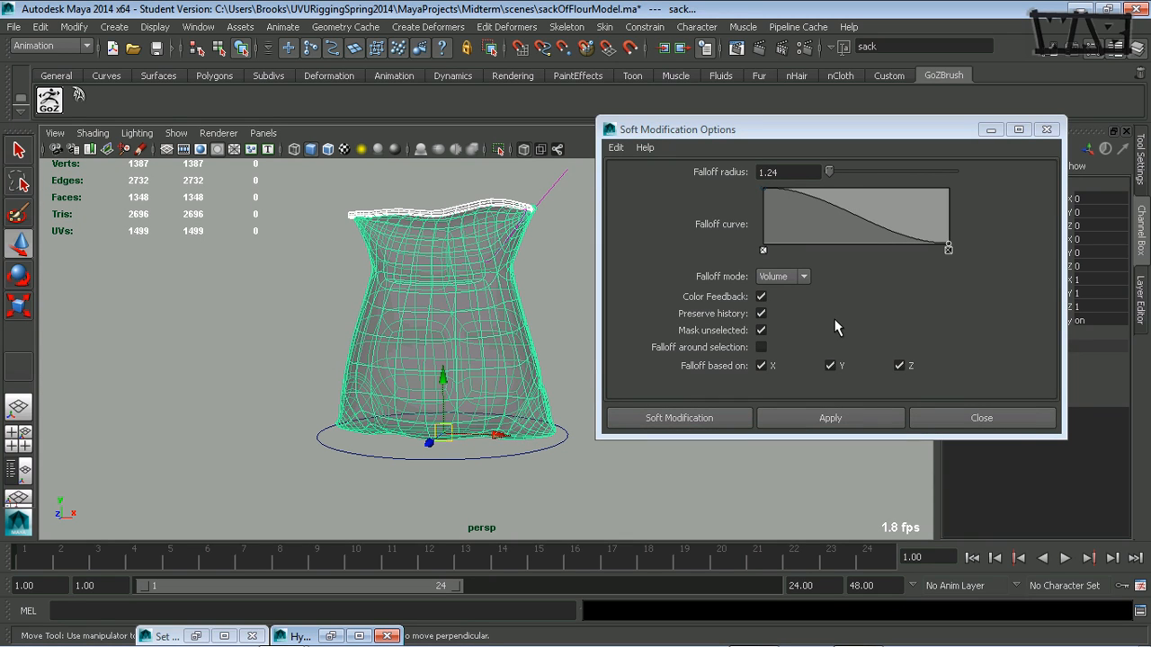
{"action": "left_click", "coordinate": [804, 279]}
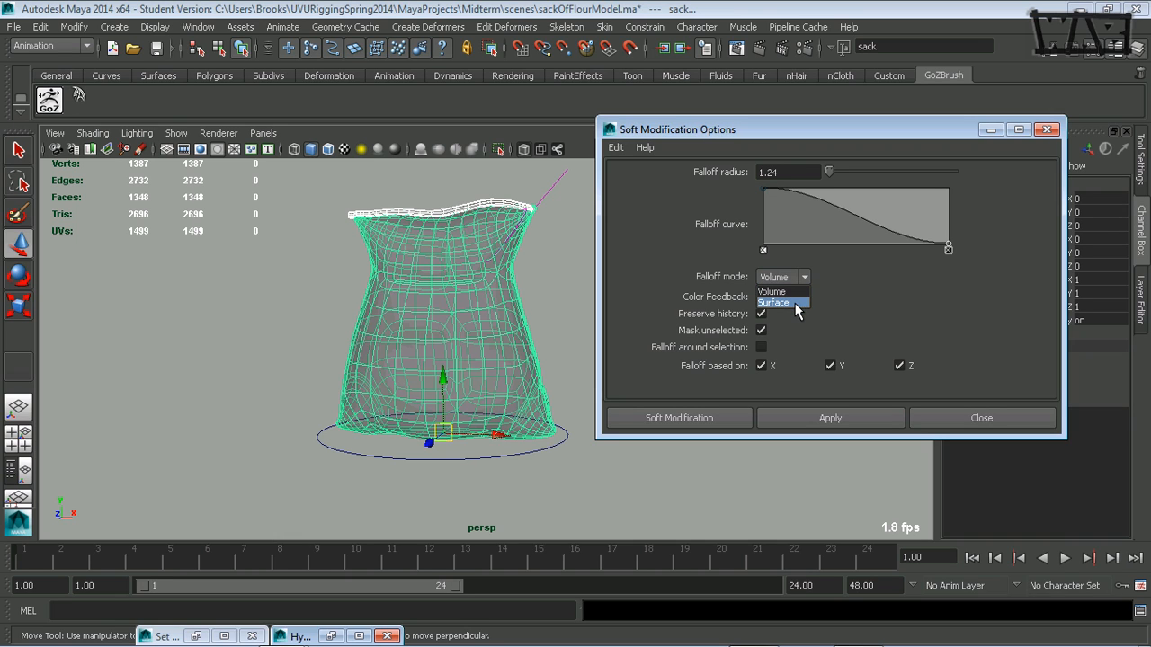
{"action": "left_click", "coordinate": [783, 303]}
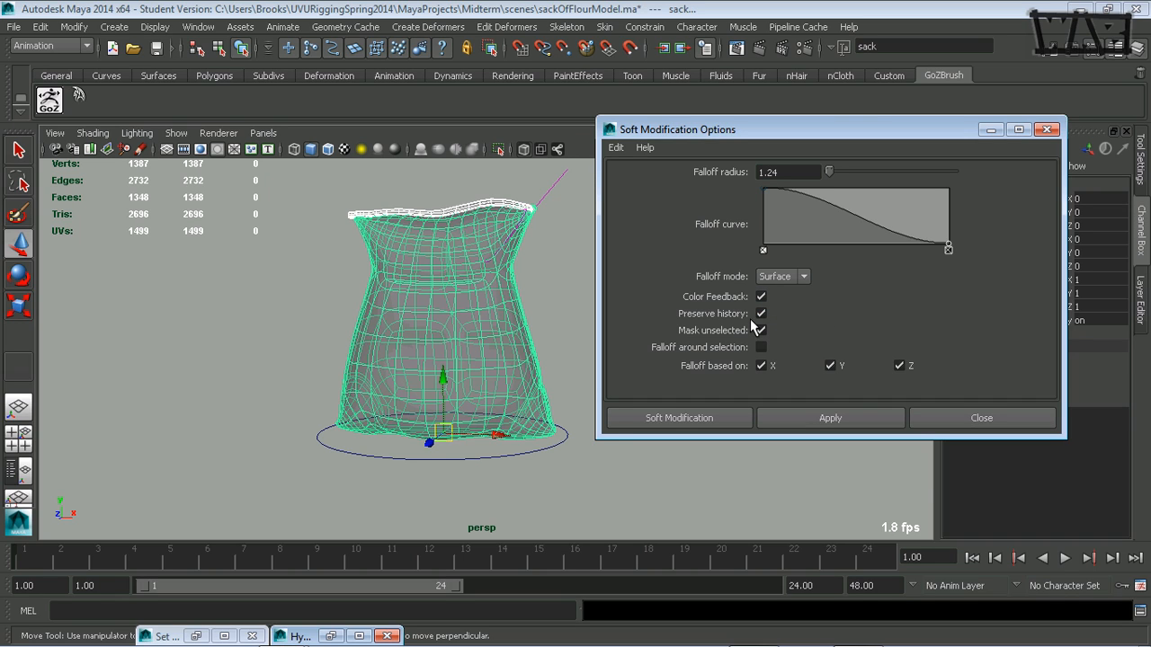
{"action": "left_click", "coordinate": [692, 424]}
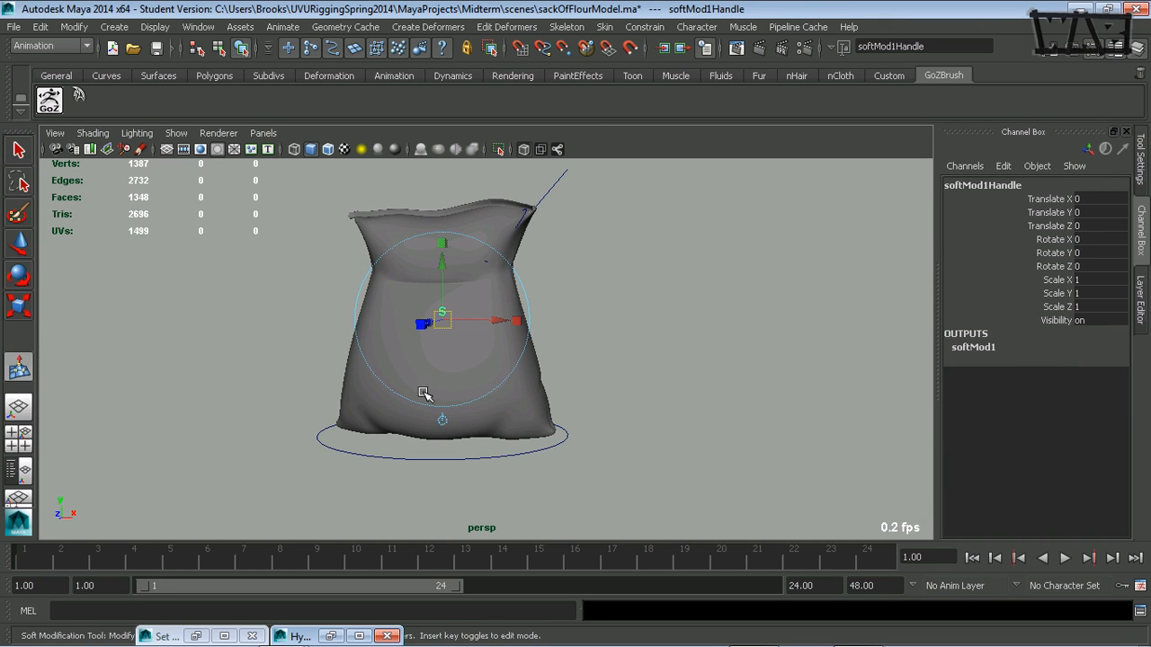
Move softMod1Handle to the sack's upper corner, at about Translate X 1.966, Y 2.107 and Z 0.232
{"action": "left_click_drag", "start_coordinate": [454, 278], "coordinate": [450, 187]}
{"action": "left_click_drag", "start_coordinate": [481, 233], "coordinate": [556, 232]}
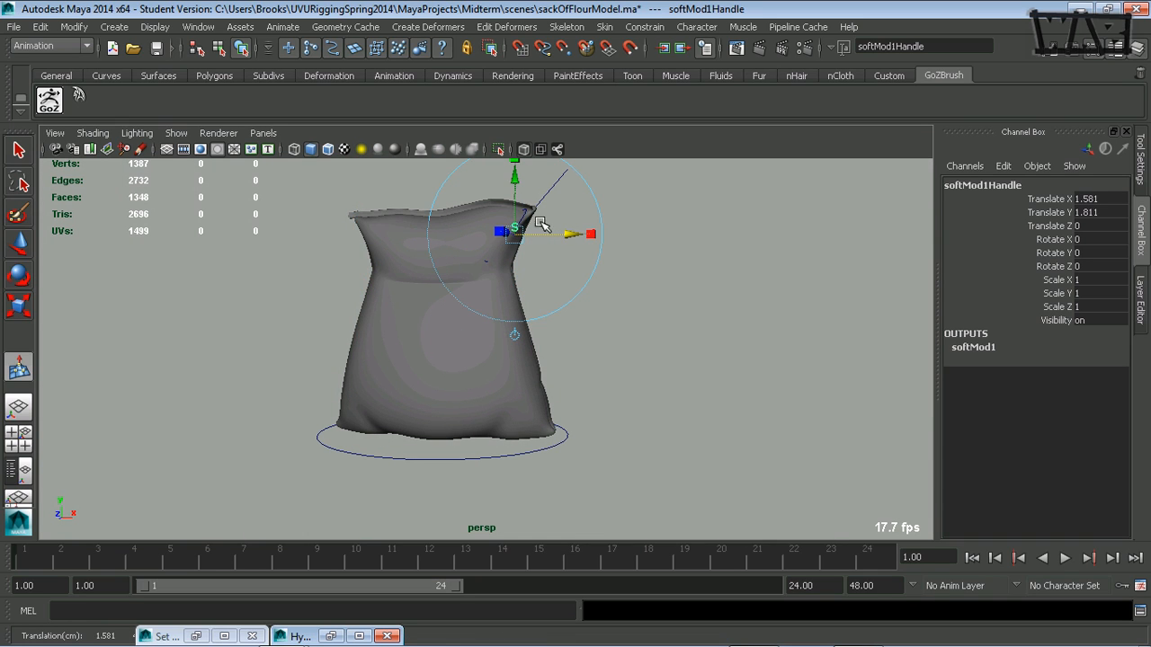
{"action": "left_click_drag", "start_coordinate": [513, 186], "coordinate": [521, 172]}
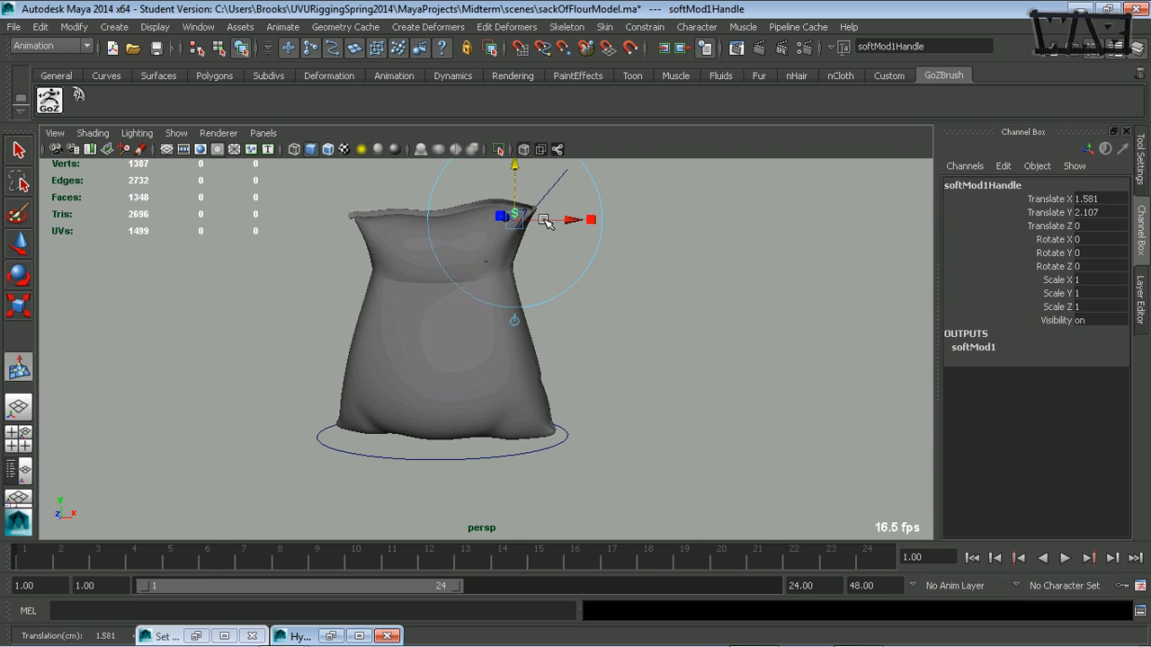
{"action": "left_click_drag", "start_coordinate": [562, 219], "coordinate": [742, 354]}
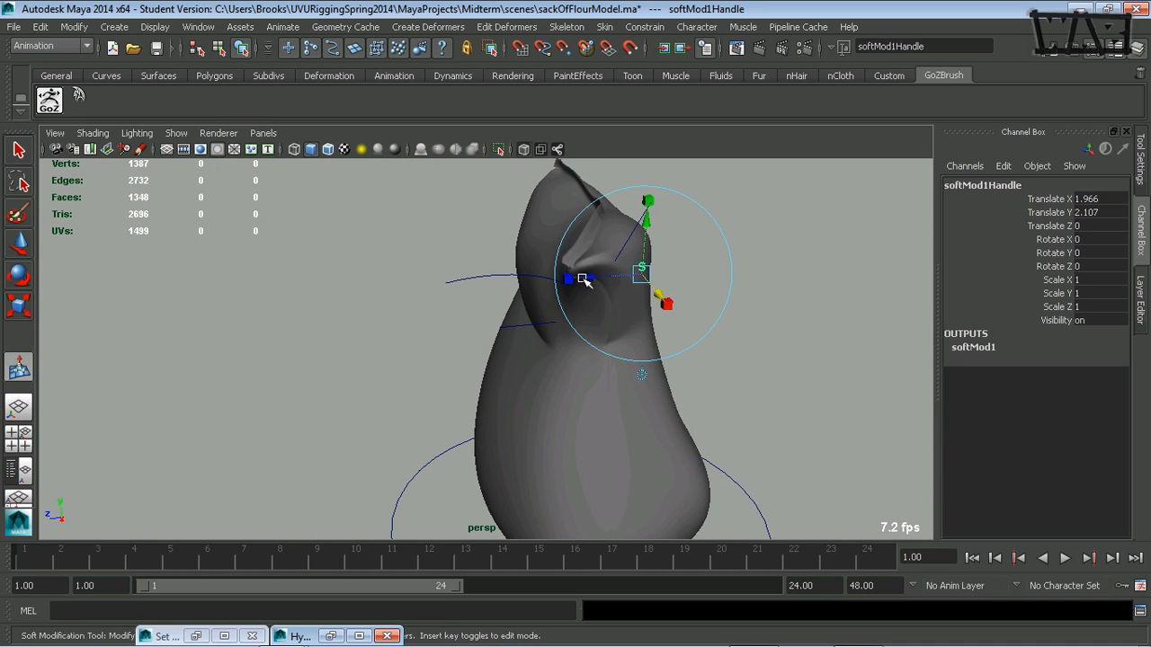
{"action": "left_click_drag", "start_coordinate": [580, 278], "coordinate": [564, 286]}
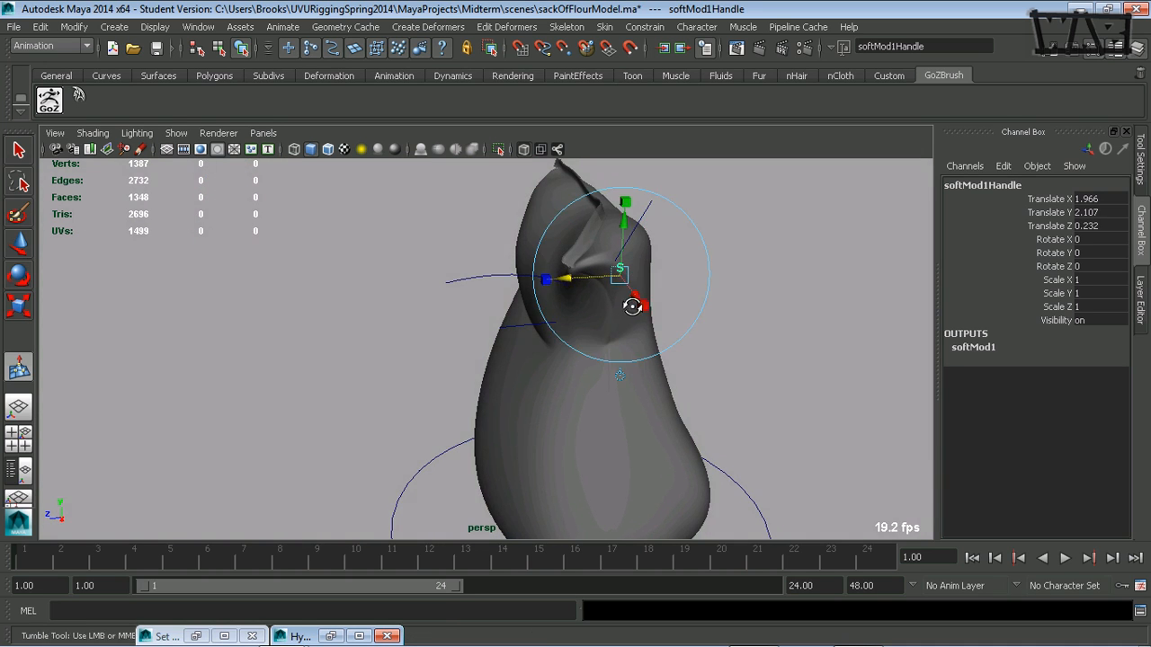
Select main_ctrl and set its Top LCorner Bend attribute to 0
{"action": "left_click_drag", "start_coordinate": [632, 306], "coordinate": [507, 312], "text": "alt"}
{"action": "scroll", "coordinate": [377, 362], "scroll_direction": "down", "scroll_amount": 3}
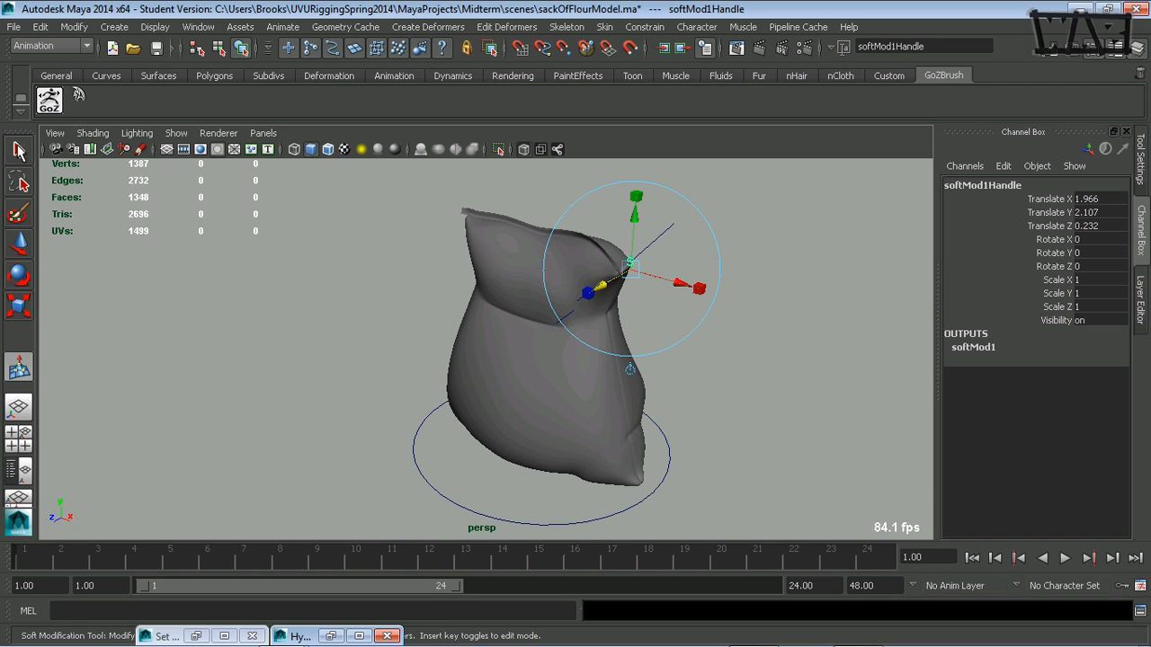
{"action": "left_click", "coordinate": [19, 150]}
{"action": "left_click", "coordinate": [414, 449]}
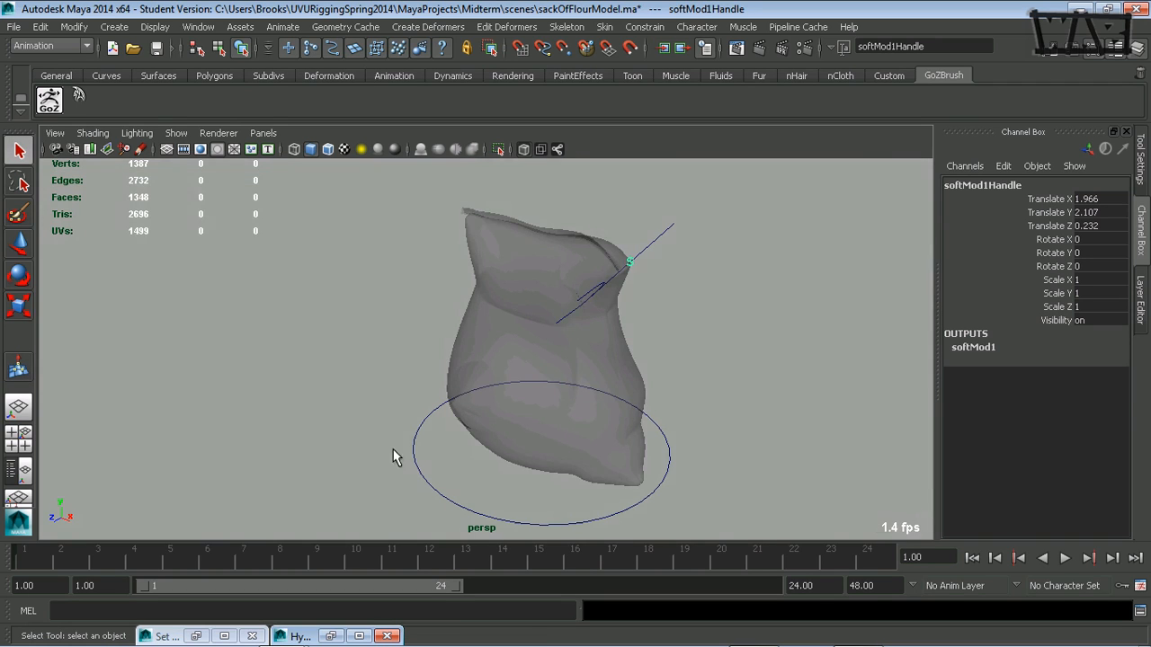
{"action": "left_click", "coordinate": [1064, 336]}
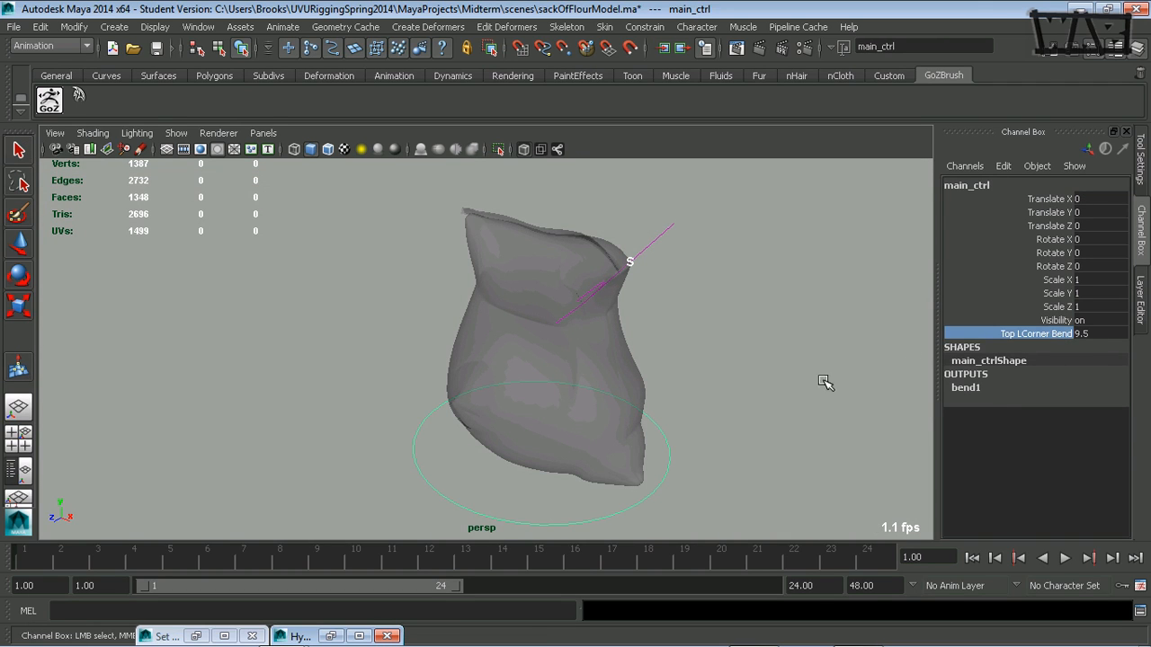
{"action": "left_click", "coordinate": [1105, 334]}
{"action": "type", "text": "0"}
{"action": "key", "text": "Return"}
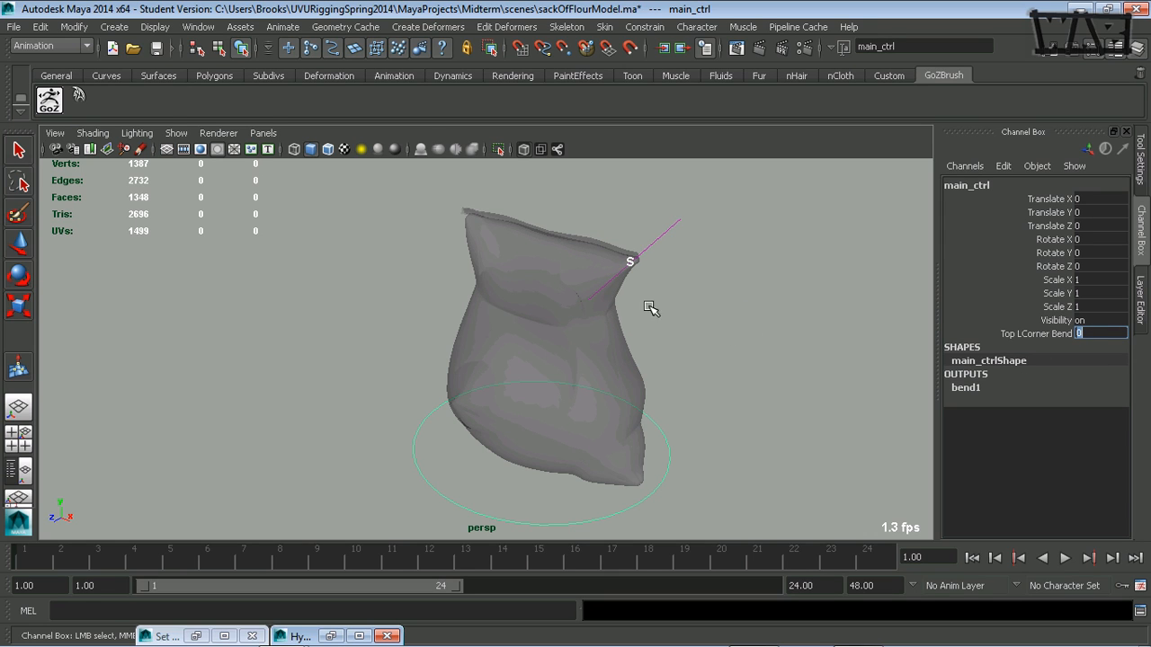
Select softMod1Handle from the scene hierarchy in the Hypergraph
{"action": "left_click_drag", "start_coordinate": [739, 304], "coordinate": [630, 301], "text": "alt"}
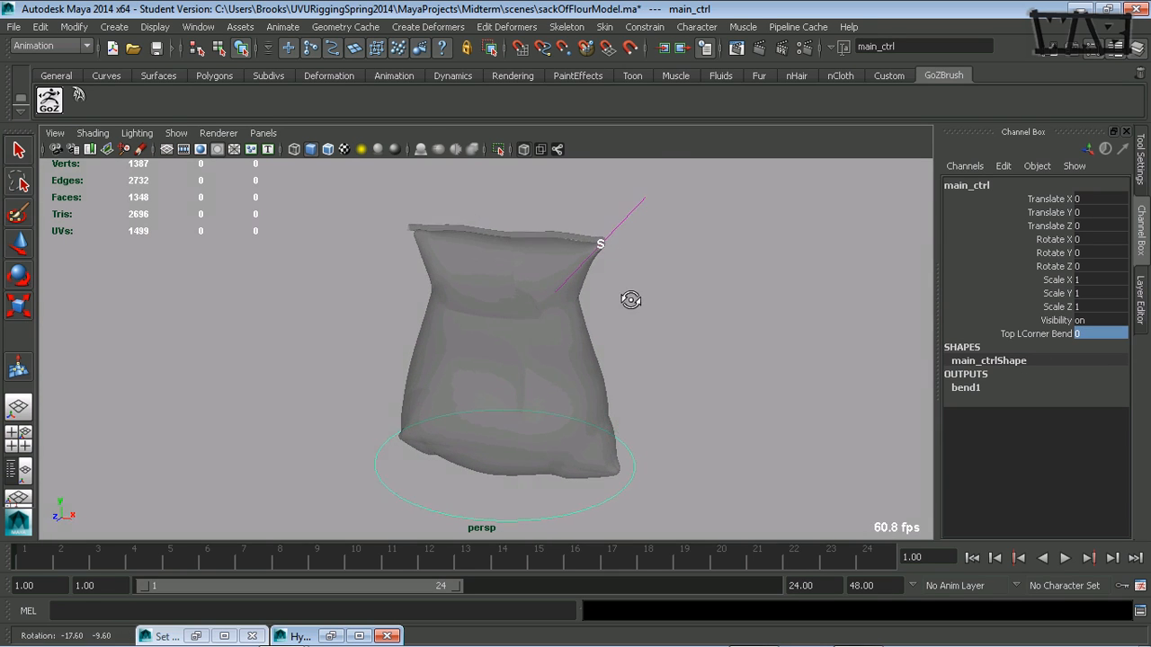
{"action": "key", "text": "q"}
{"action": "left_click", "coordinate": [606, 249]}
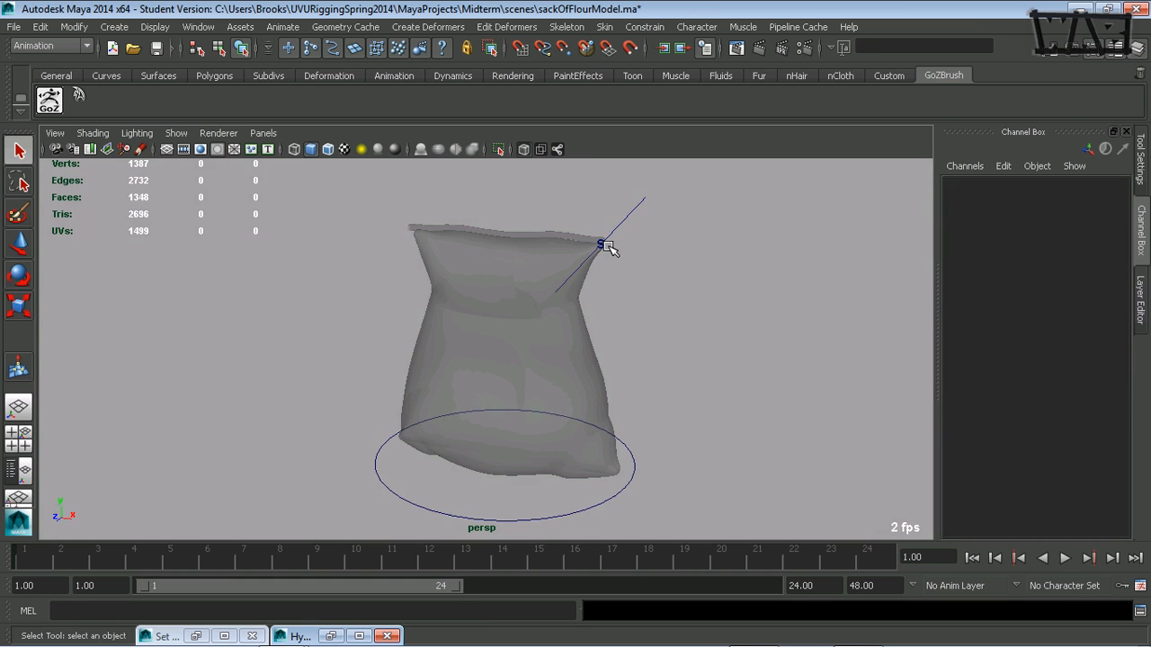
{"action": "left_click", "coordinate": [603, 243]}
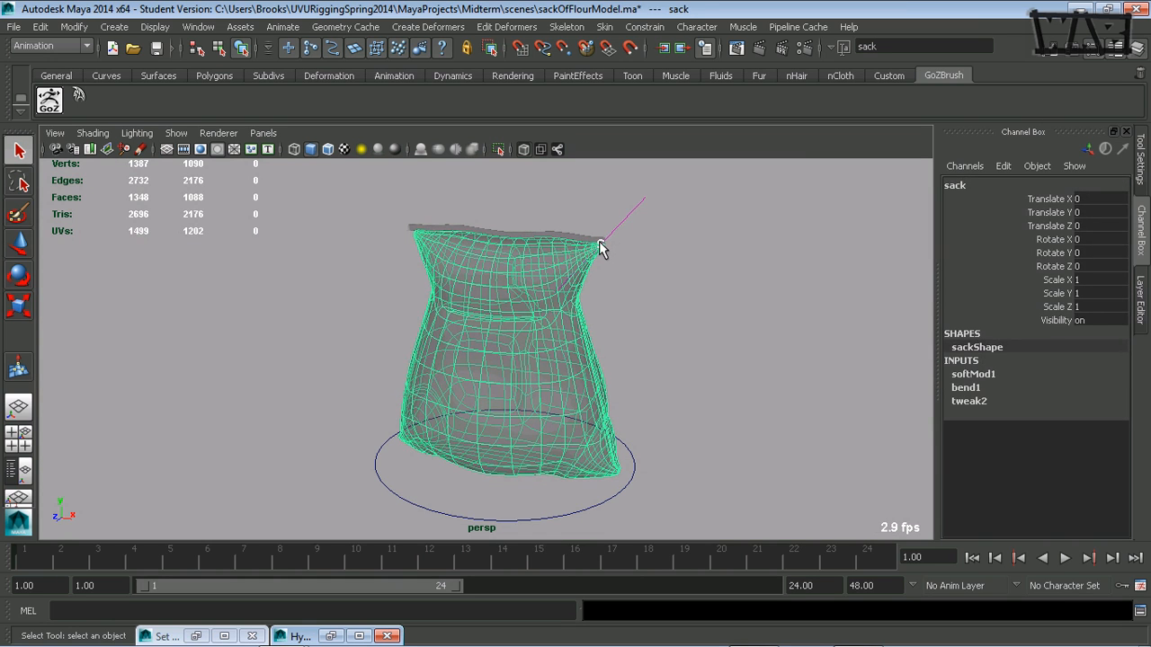
{"action": "right_click_drag", "start_coordinate": [619, 268], "coordinate": [746, 267], "text": "alt"}
{"action": "middle_click_drag", "start_coordinate": [625, 252], "coordinate": [601, 277], "text": "alt"}
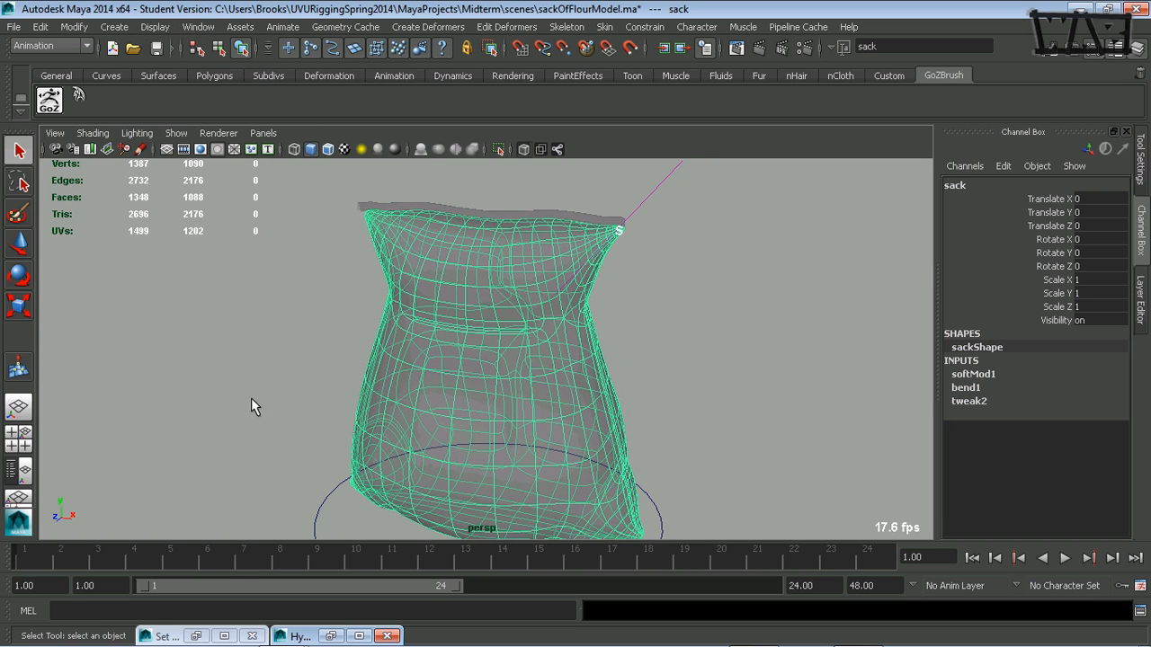
{"action": "left_click", "coordinate": [333, 637]}
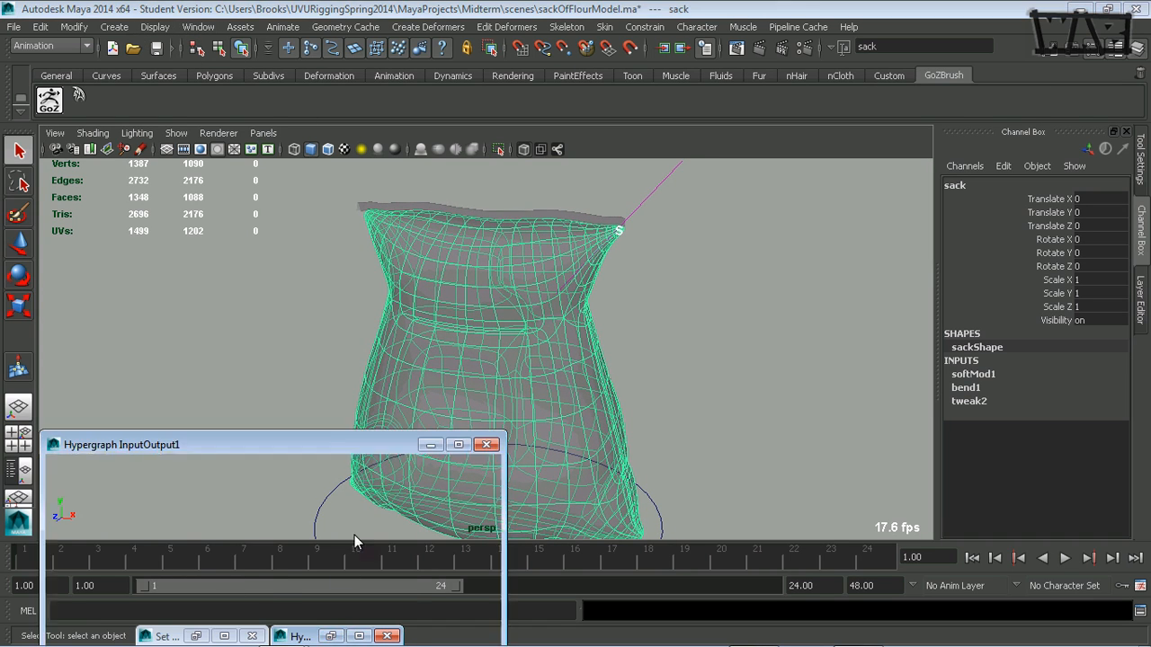
{"action": "left_click_drag", "start_coordinate": [298, 449], "coordinate": [266, 238]}
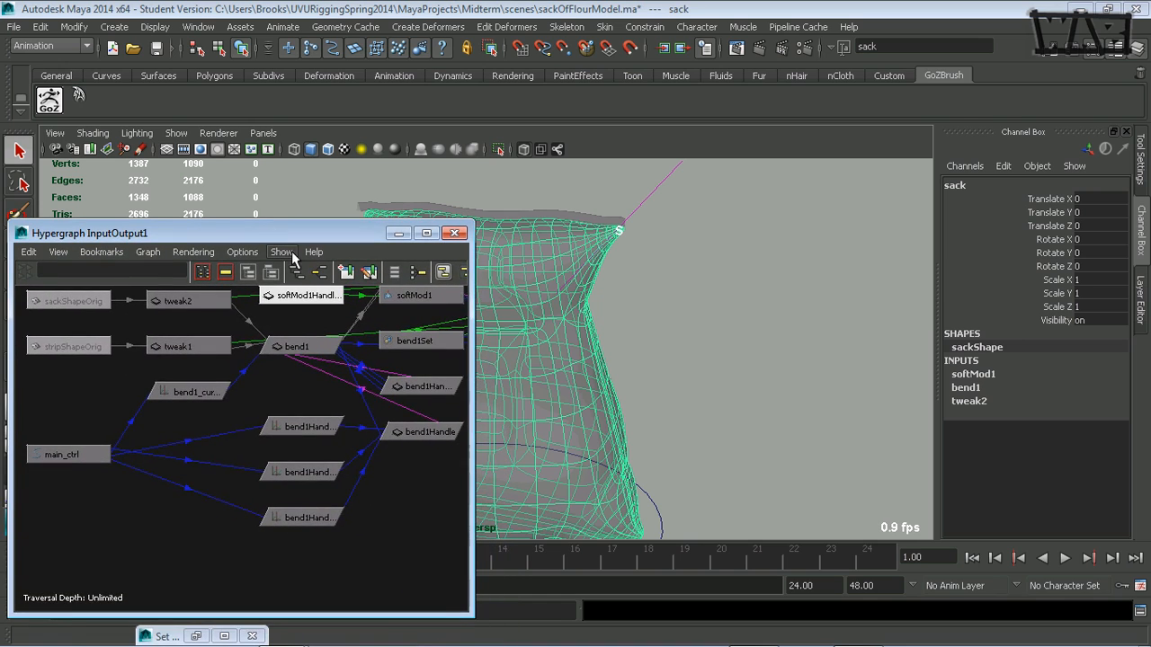
{"action": "left_click", "coordinate": [295, 272]}
{"action": "middle_click_drag", "start_coordinate": [347, 447], "coordinate": [144, 420], "text": "alt"}
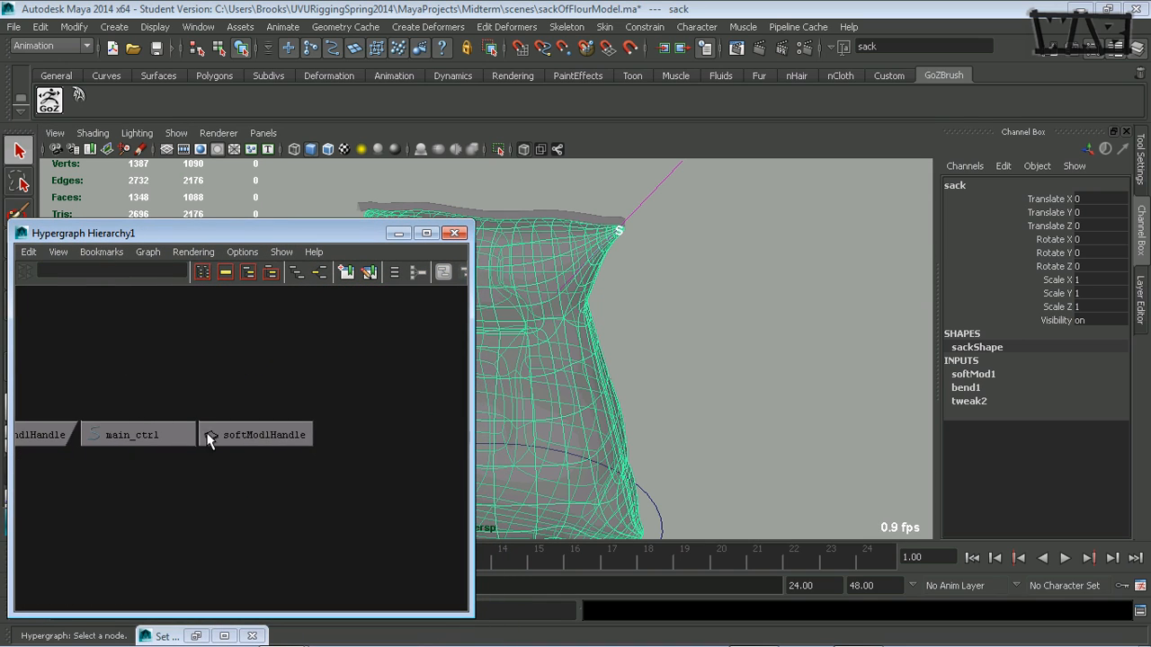
{"action": "left_click", "coordinate": [266, 440]}
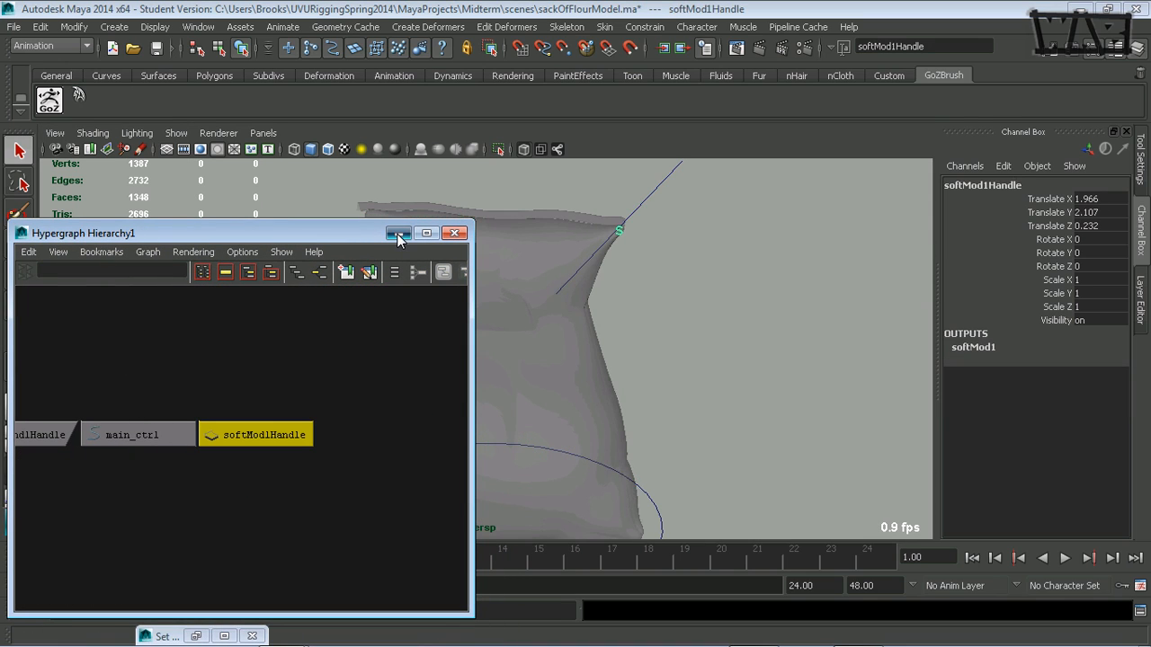
{"action": "left_click", "coordinate": [399, 233]}
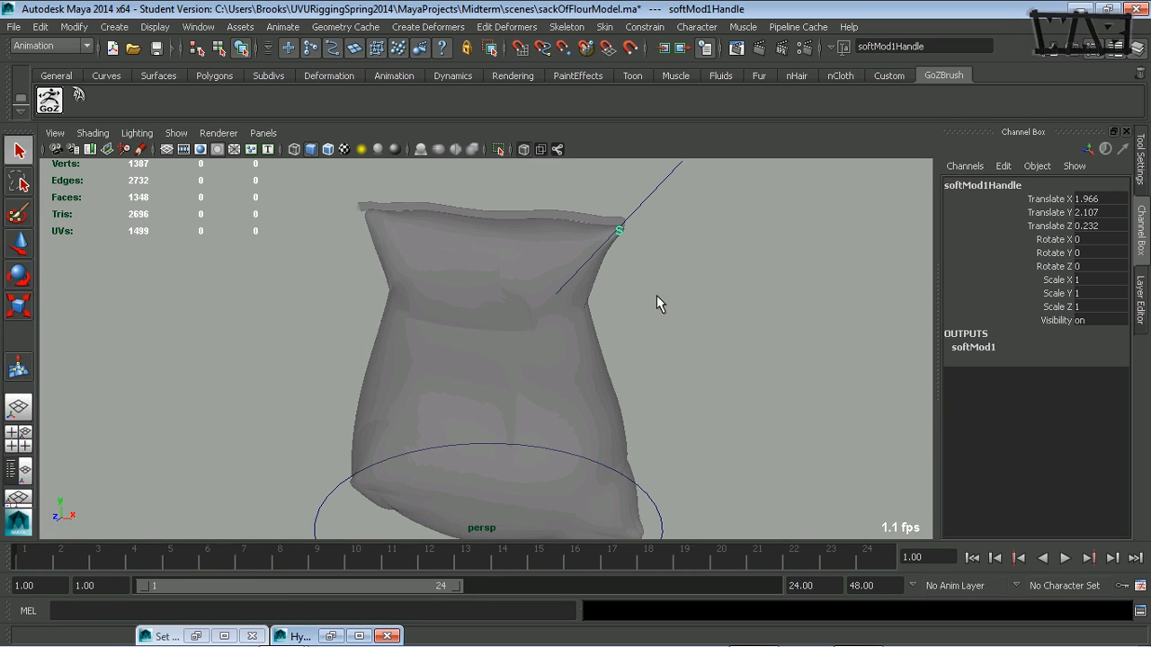
Try raising softMod1Handle's falloff centre by about 4.47 cm, and undo the change
{"action": "key", "text": "t"}
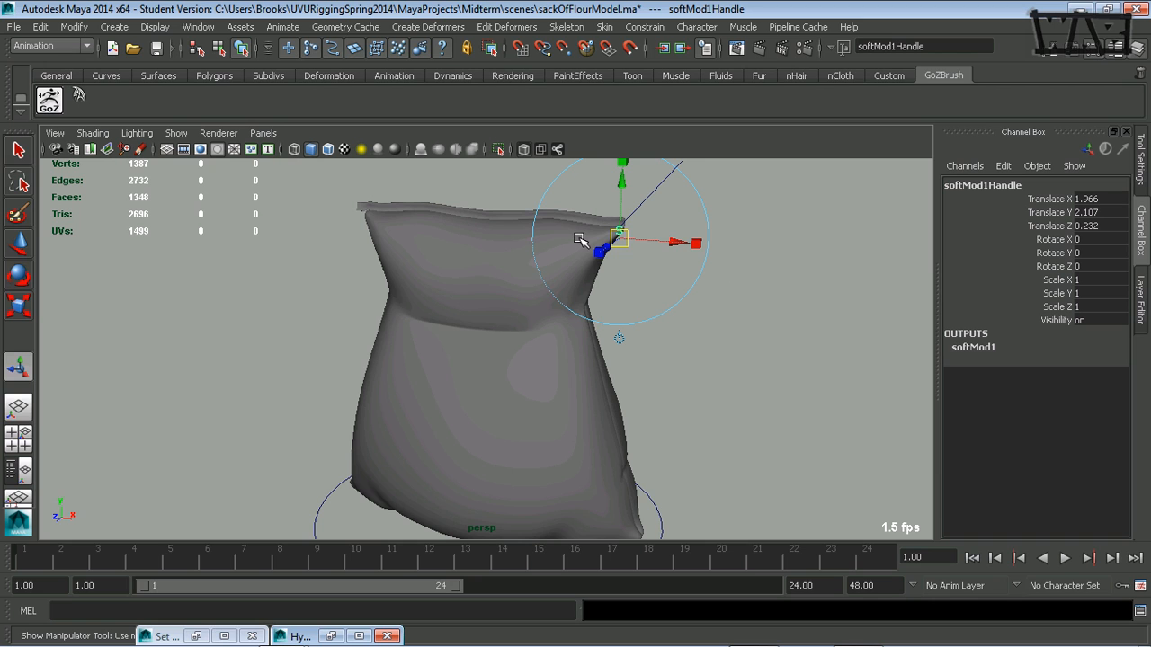
{"action": "middle_click_drag", "start_coordinate": [719, 316], "coordinate": [691, 307], "text": "alt"}
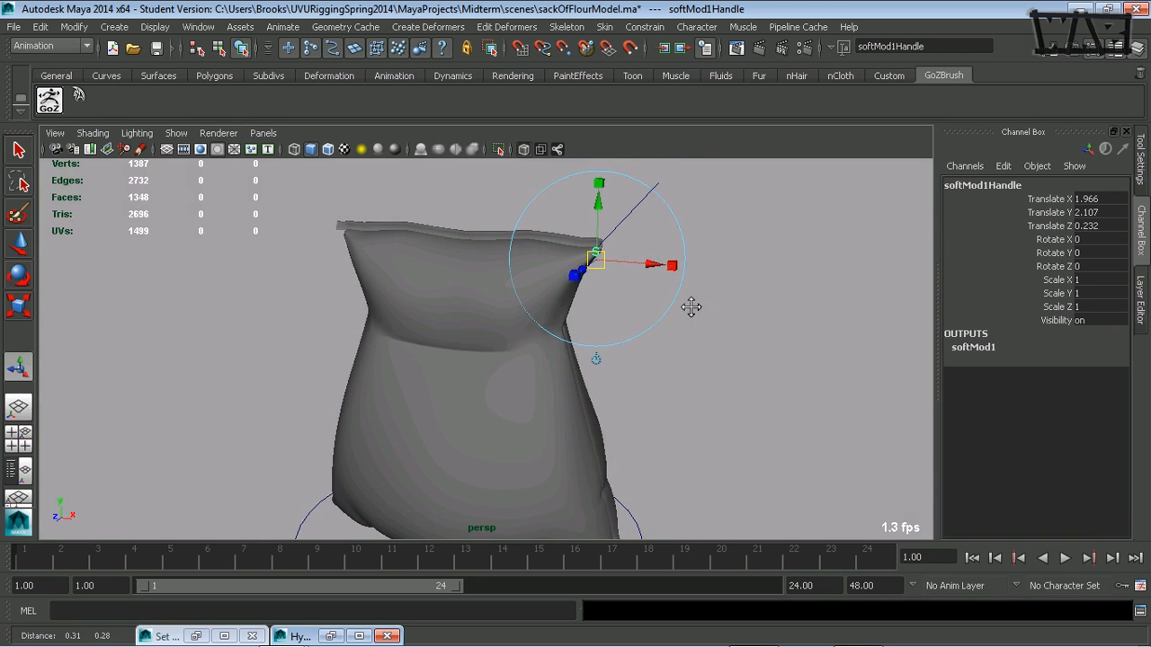
{"action": "left_click_drag", "start_coordinate": [691, 308], "coordinate": [642, 314], "text": "alt"}
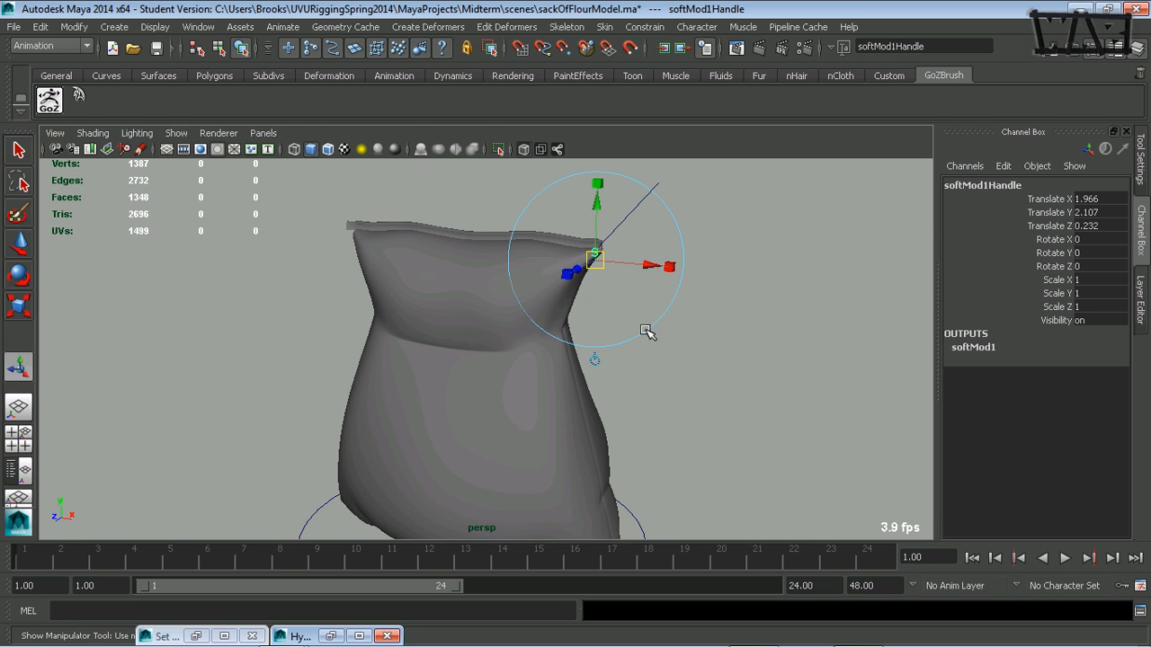
{"action": "left_click", "coordinate": [595, 361]}
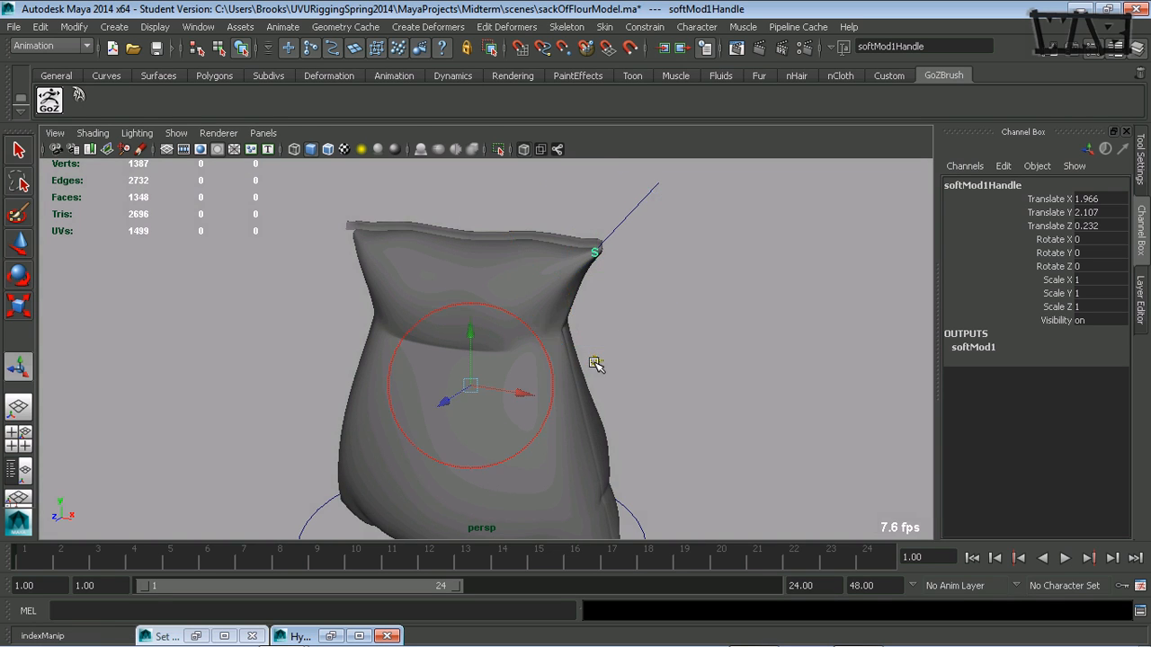
{"action": "left_click_drag", "start_coordinate": [521, 379], "coordinate": [583, 365], "text": "alt"}
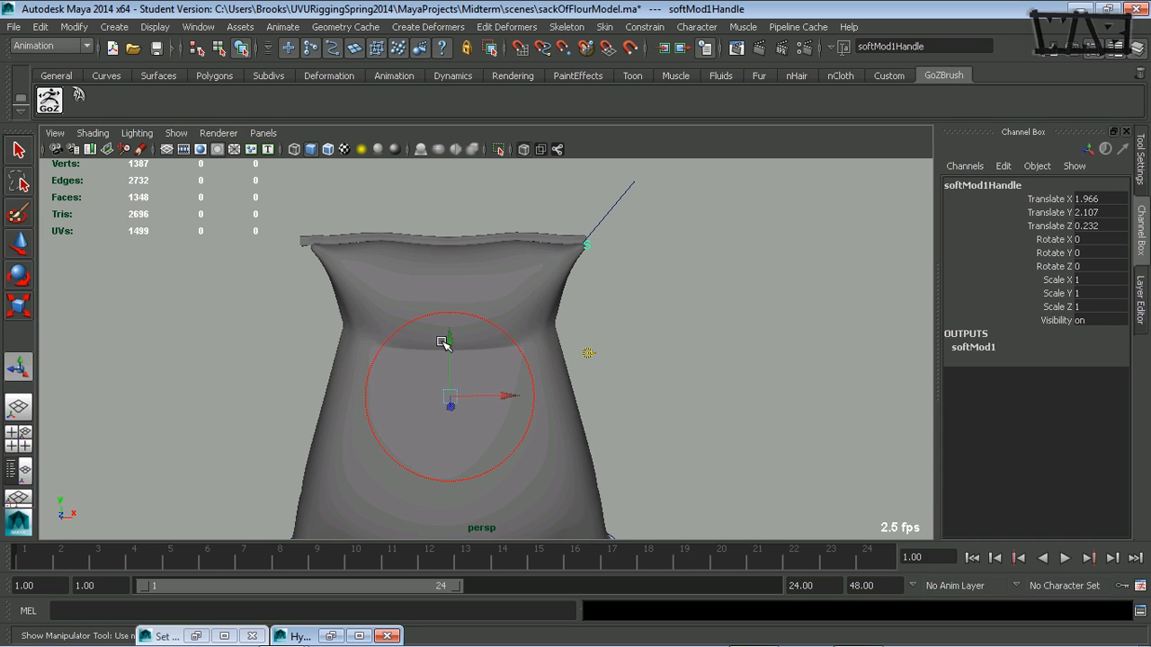
{"action": "left_click_drag", "start_coordinate": [450, 344], "coordinate": [475, 209]}
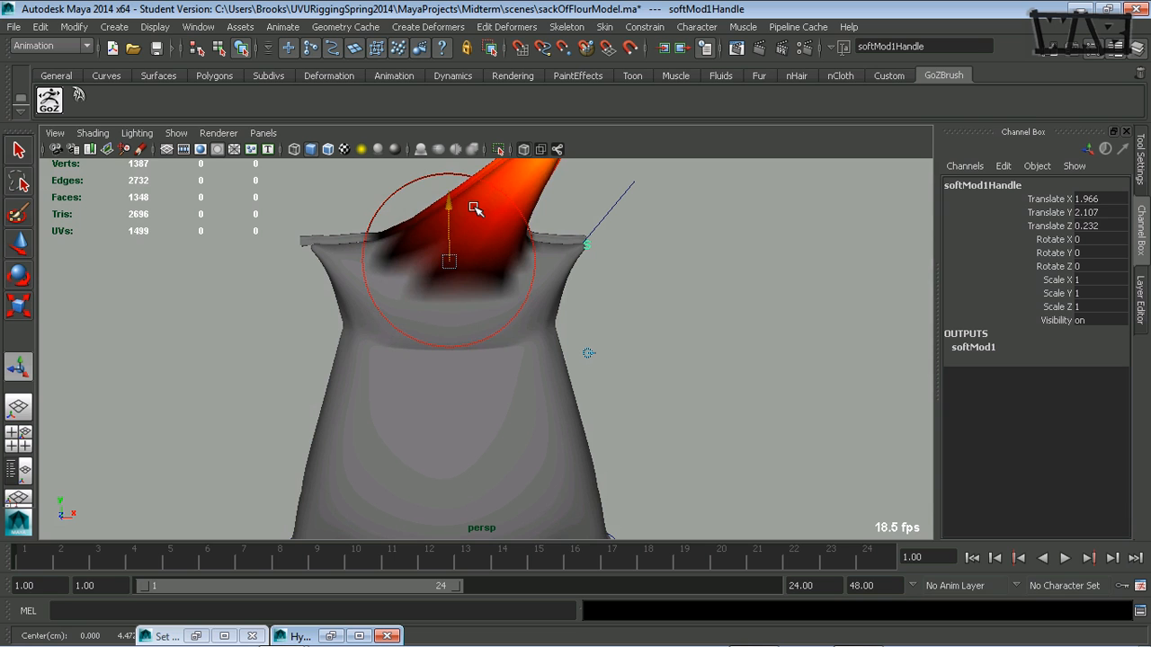
{"action": "key", "text": "ctrl+z"}
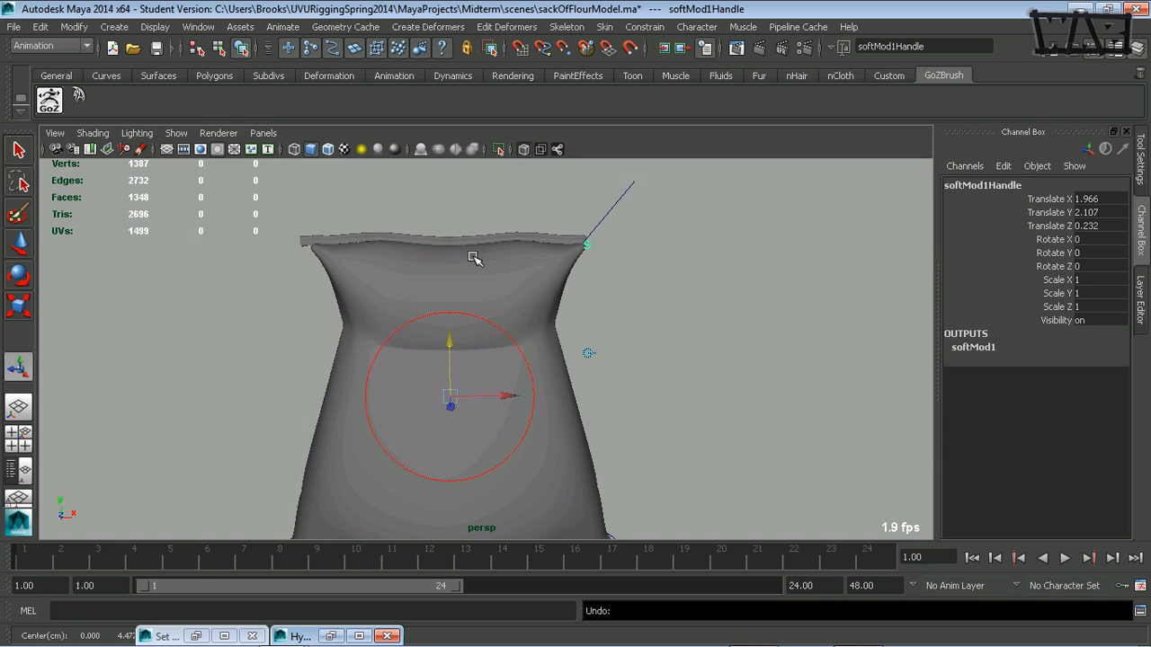
Try shifting the soft modification's falloff centre to about -0.279 cm in X, undo it, and remove softMod1 from the sack
{"action": "middle_click_drag", "start_coordinate": [624, 381], "coordinate": [490, 368], "text": "alt"}
{"action": "mouse_move", "coordinate": [490, 369]}
{"action": "left_mouse_down", "text": "alt"}
{"action": "mouse_move", "coordinate": [381, 342]}
{"action": "mouse_move", "coordinate": [378, 365]}
{"action": "mouse_move", "coordinate": [473, 360]}
{"action": "left_mouse_up", "text": "alt"}
{"action": "right_click_drag", "start_coordinate": [473, 360], "coordinate": [442, 376], "text": "alt"}
{"action": "left_click_drag", "start_coordinate": [440, 376], "coordinate": [468, 375], "text": "alt"}
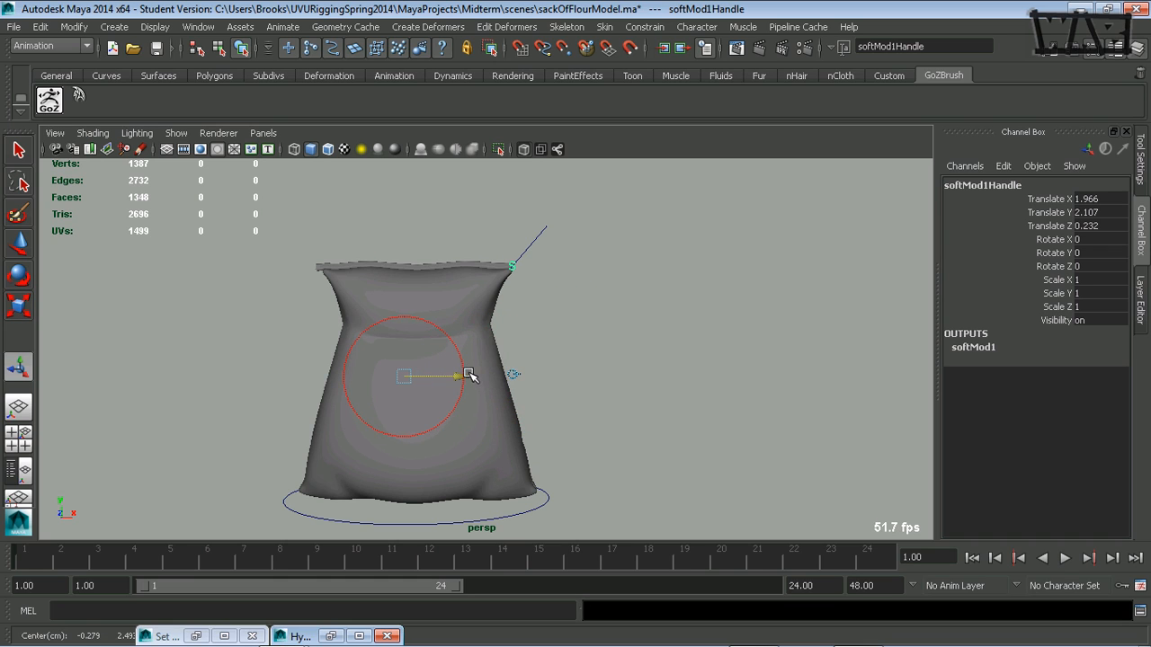
{"action": "key", "text": "ctrl+z"}
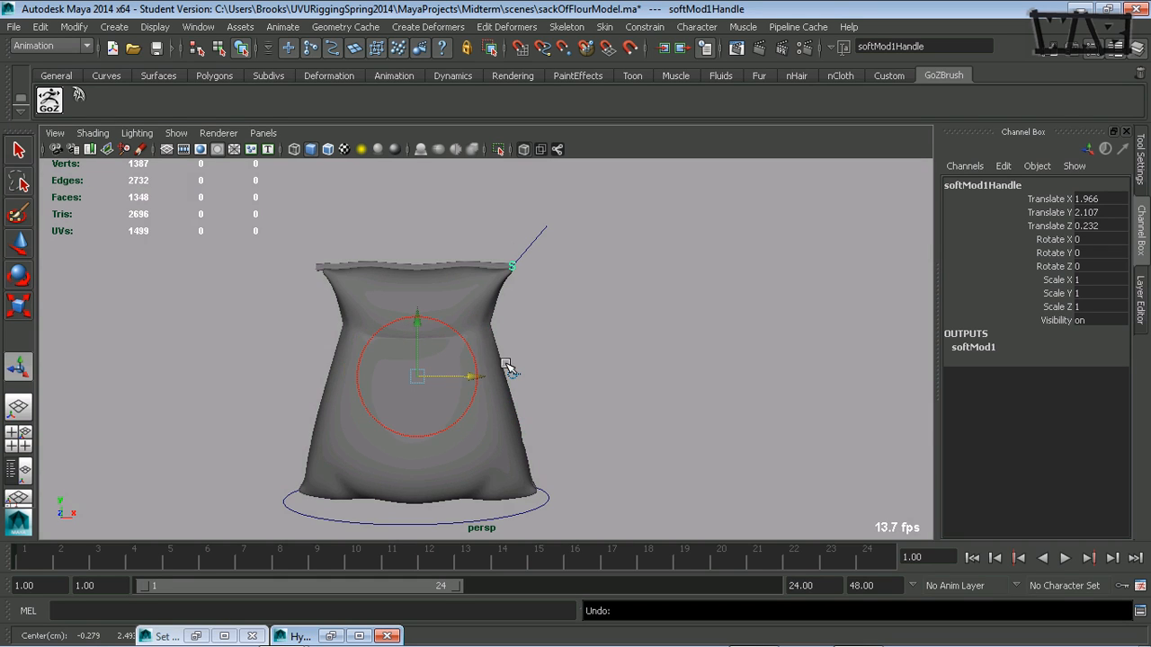
{"action": "left_click", "coordinate": [554, 354]}
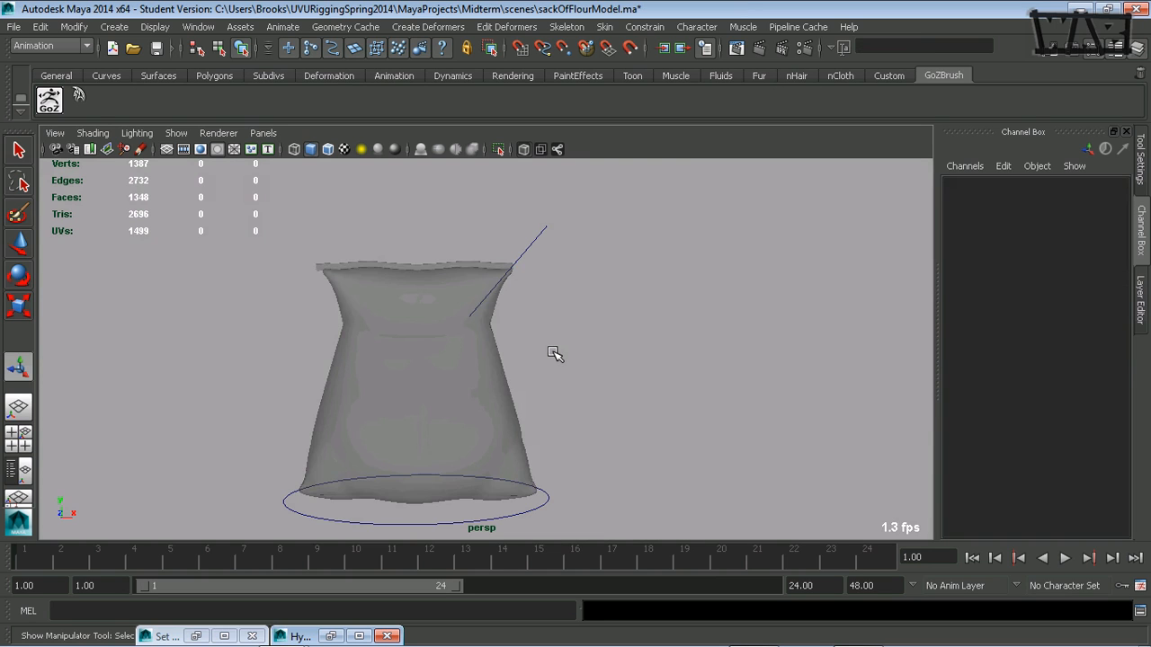
Switch the sack and its top strip to vertex editing and select the vertices at the tip of the upper corner by the bend handle
{"action": "left_click", "coordinate": [466, 270]}
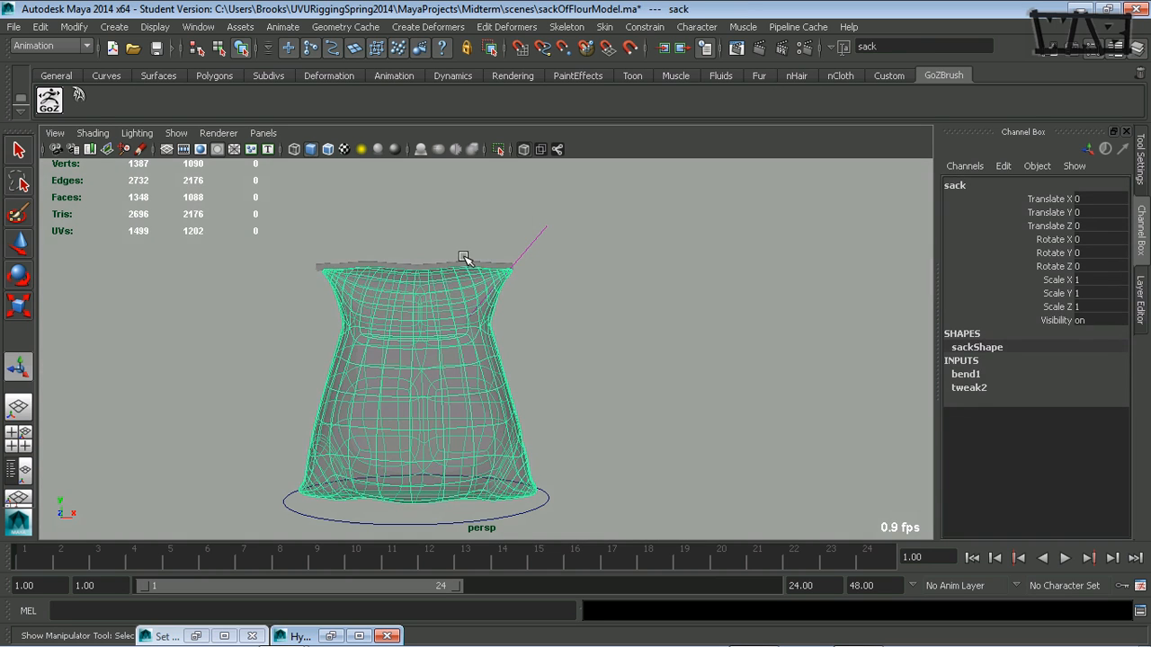
{"action": "left_click_drag", "start_coordinate": [469, 248], "coordinate": [485, 290]}
{"action": "key", "text": "F8"}
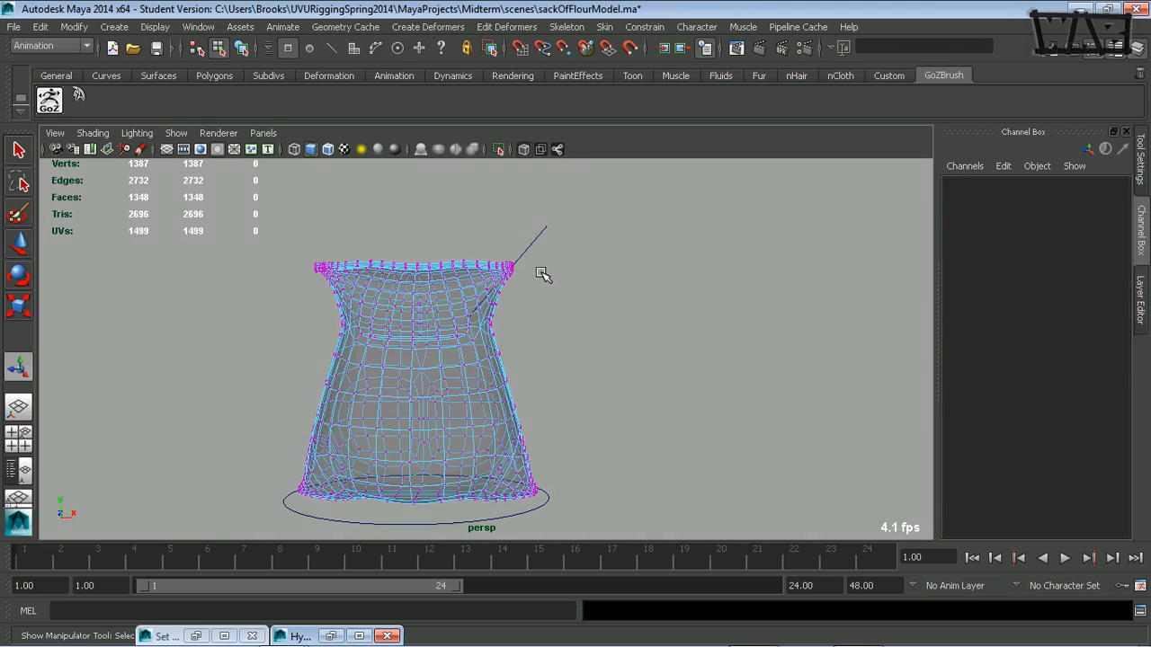
{"action": "left_click_drag", "start_coordinate": [542, 275], "coordinate": [593, 299], "text": "alt"}
{"action": "right_click_drag", "start_coordinate": [594, 298], "coordinate": [748, 285], "text": "alt"}
{"action": "left_click_drag", "start_coordinate": [747, 285], "coordinate": [659, 279], "text": "alt"}
{"action": "left_click_drag", "start_coordinate": [664, 187], "coordinate": [600, 234]}
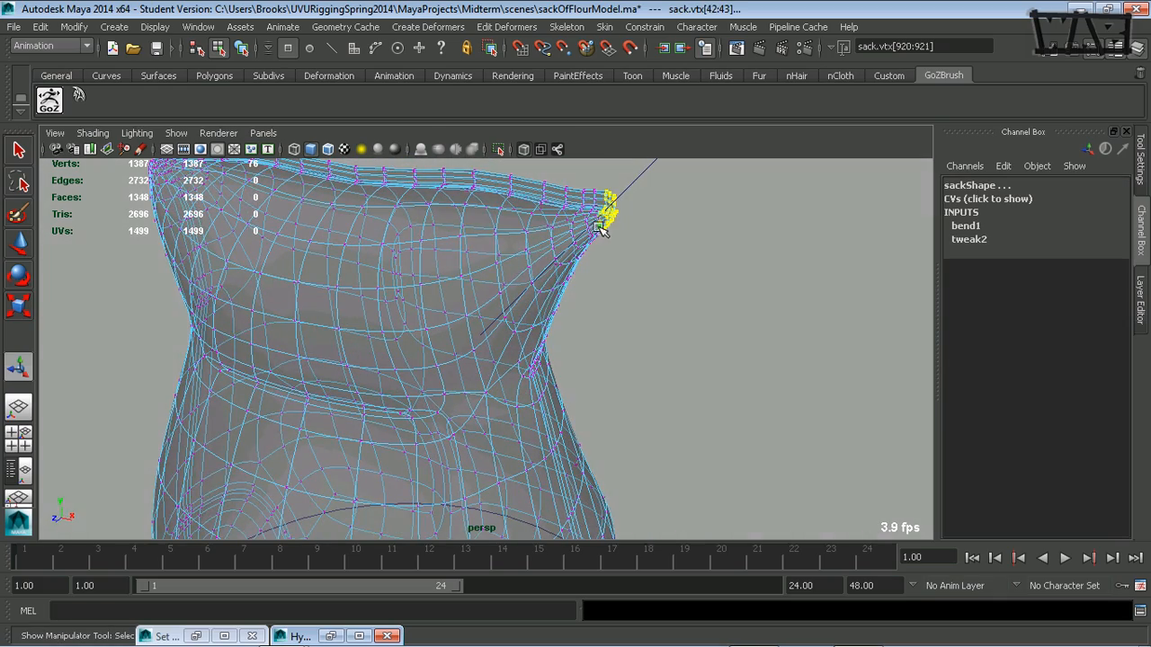
Grow the corner vertex selection five times so it spreads over the upper corner of the sack and strip
{"action": "left_click_drag", "start_coordinate": [531, 307], "coordinate": [638, 288], "text": "alt"}
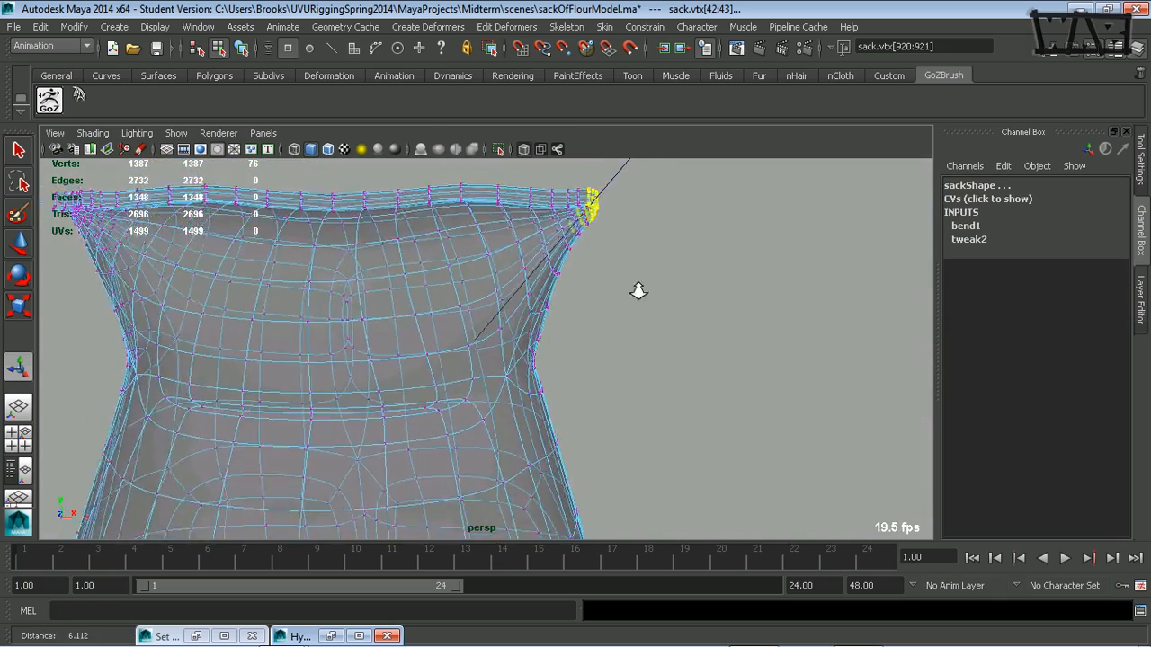
{"action": "right_click_drag", "start_coordinate": [638, 288], "coordinate": [546, 294], "text": "alt"}
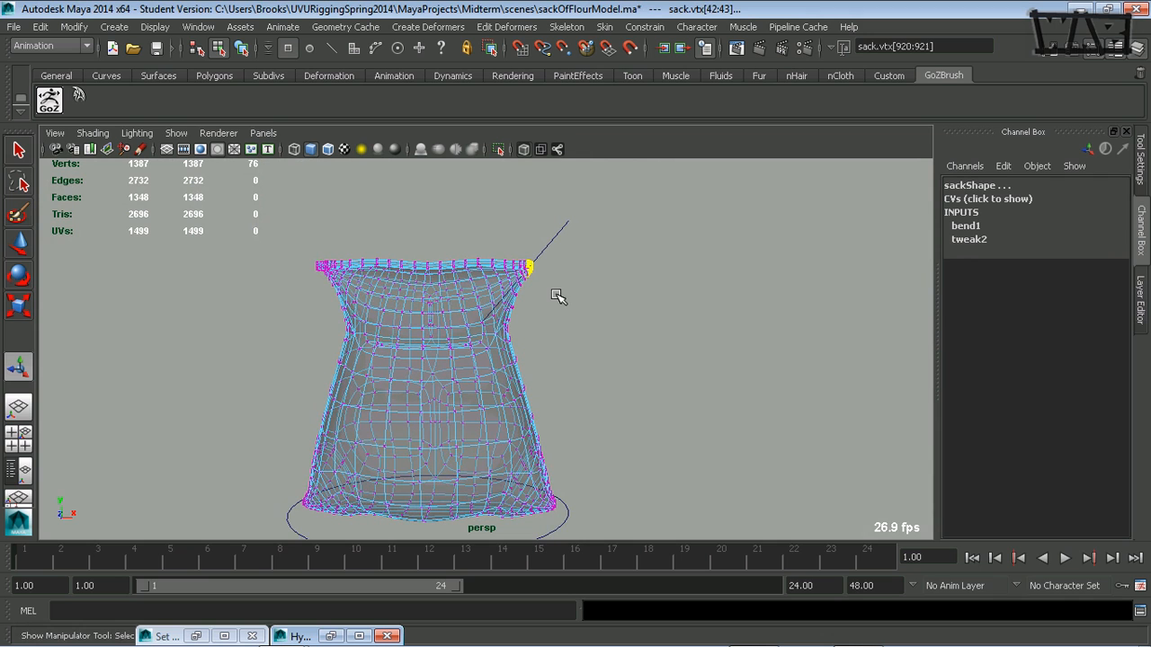
{"action": "key", "text": "shift+period"}
{"action": "key", "text": "shift+period"}
{"action": "key", "text": "shift+period"}
{"action": "key", "text": "shift+period"}
{"action": "key", "text": "shift+period"}
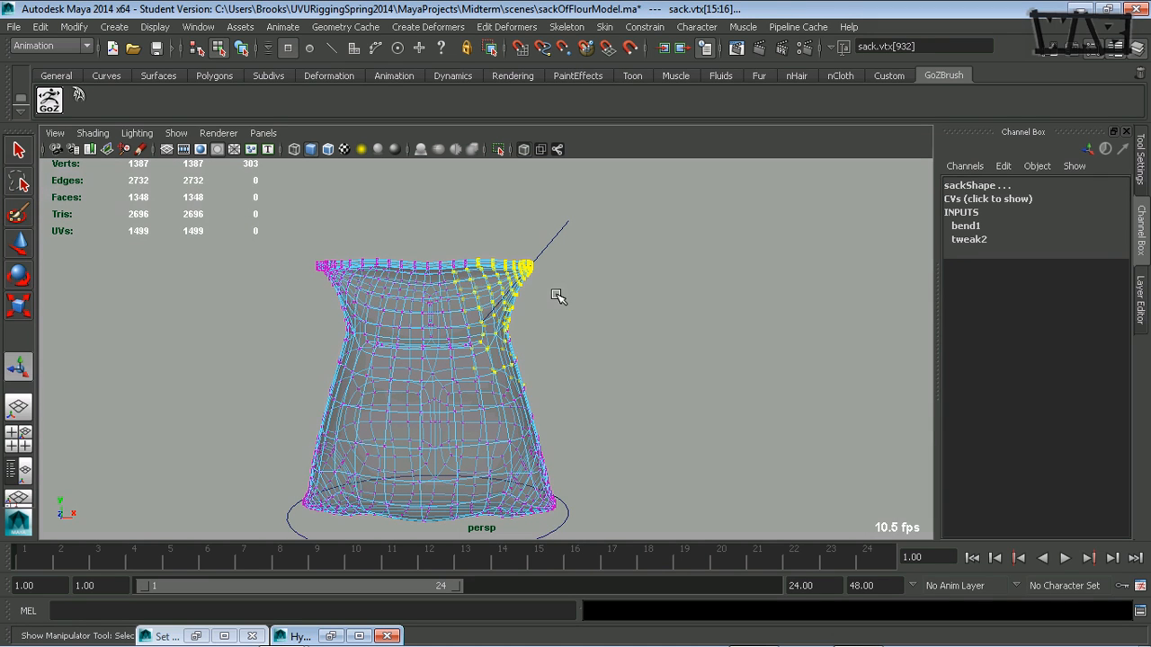
Deselect the lowest stray vertices on the sack's side below the neck
{"action": "left_click_drag", "start_coordinate": [557, 297], "coordinate": [418, 320], "text": "alt"}
{"action": "right_click_drag", "start_coordinate": [421, 322], "coordinate": [440, 370], "text": "alt"}
{"action": "left_click_drag", "start_coordinate": [440, 370], "coordinate": [488, 375], "text": "alt"}
{"action": "left_click_drag", "start_coordinate": [378, 375], "coordinate": [337, 361]}
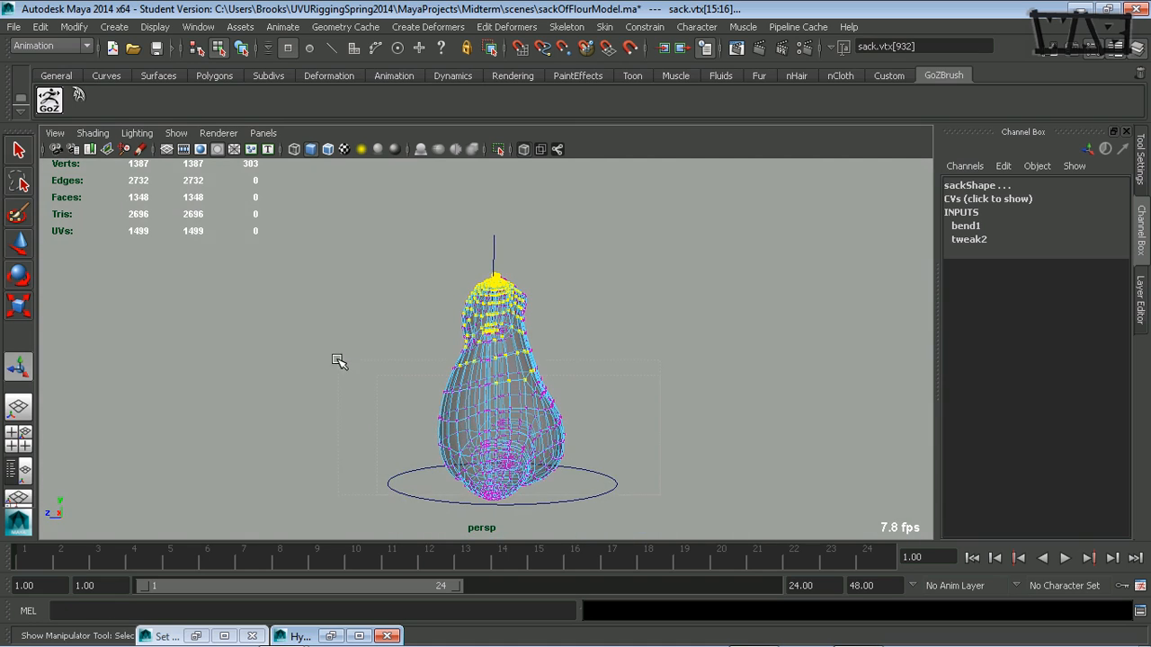
{"action": "right_click_drag", "start_coordinate": [275, 379], "coordinate": [733, 390], "text": "alt"}
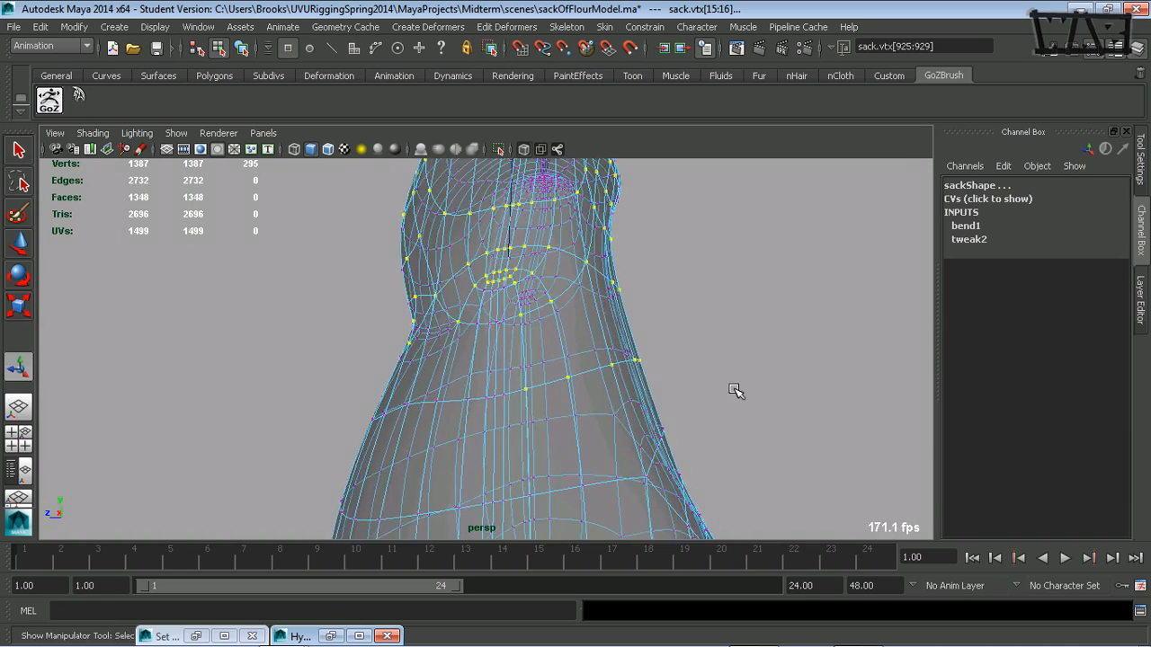
{"action": "left_click_drag", "start_coordinate": [575, 389], "coordinate": [738, 394], "text": "alt"}
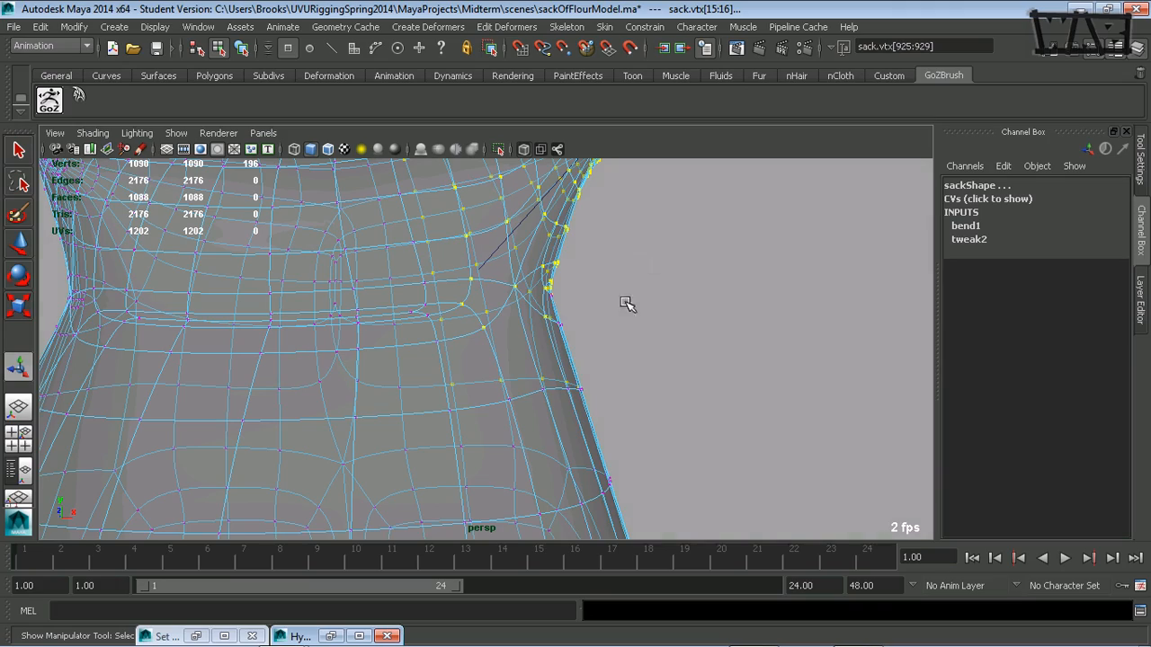
Add the neighbouring columns of vertices along the top strip to the corner selection
{"action": "left_click_drag", "start_coordinate": [692, 358], "coordinate": [126, 441], "text": "alt"}
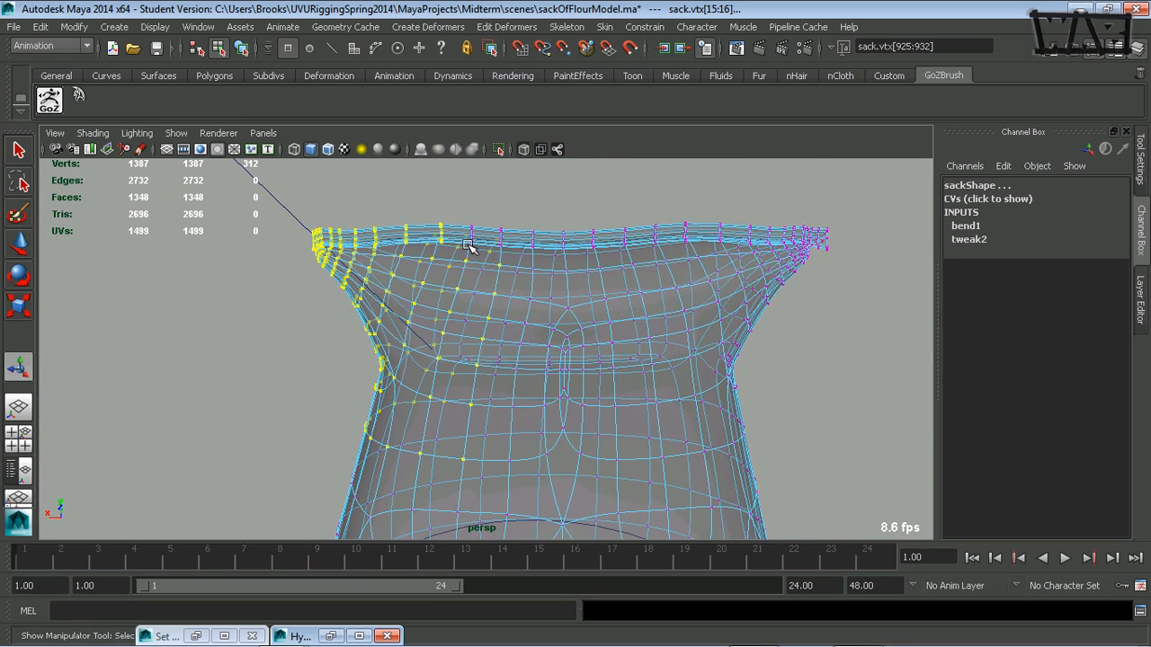
{"action": "left_click_drag", "start_coordinate": [469, 247], "coordinate": [440, 224], "text": "alt"}
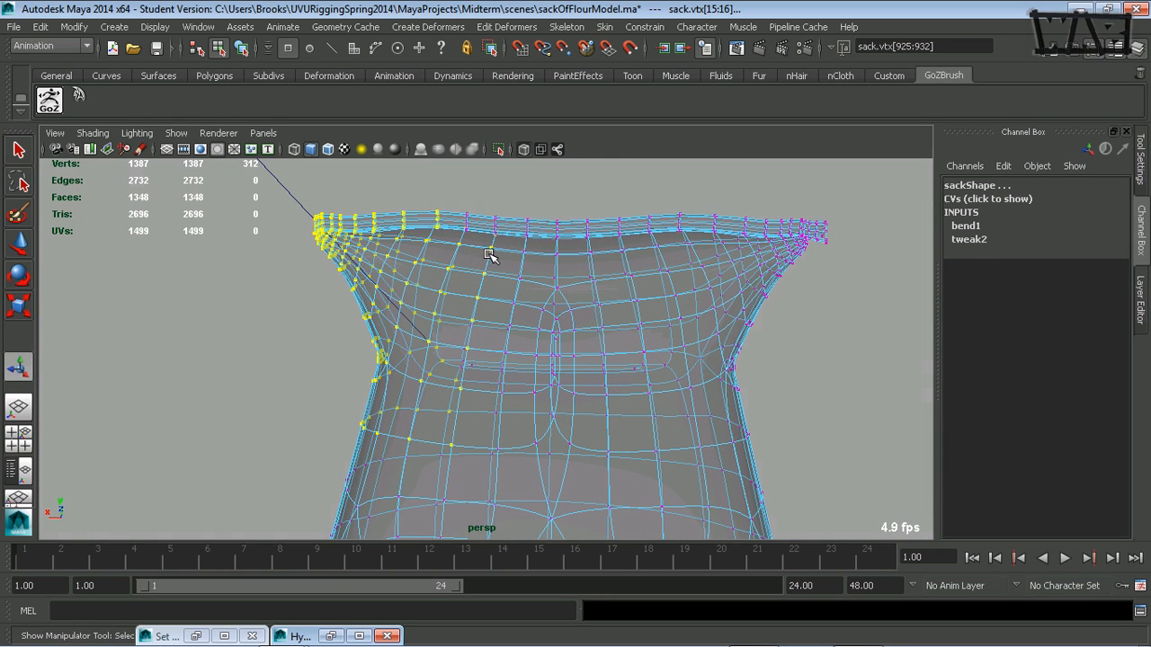
{"action": "left_click", "coordinate": [517, 250], "text": "shift"}
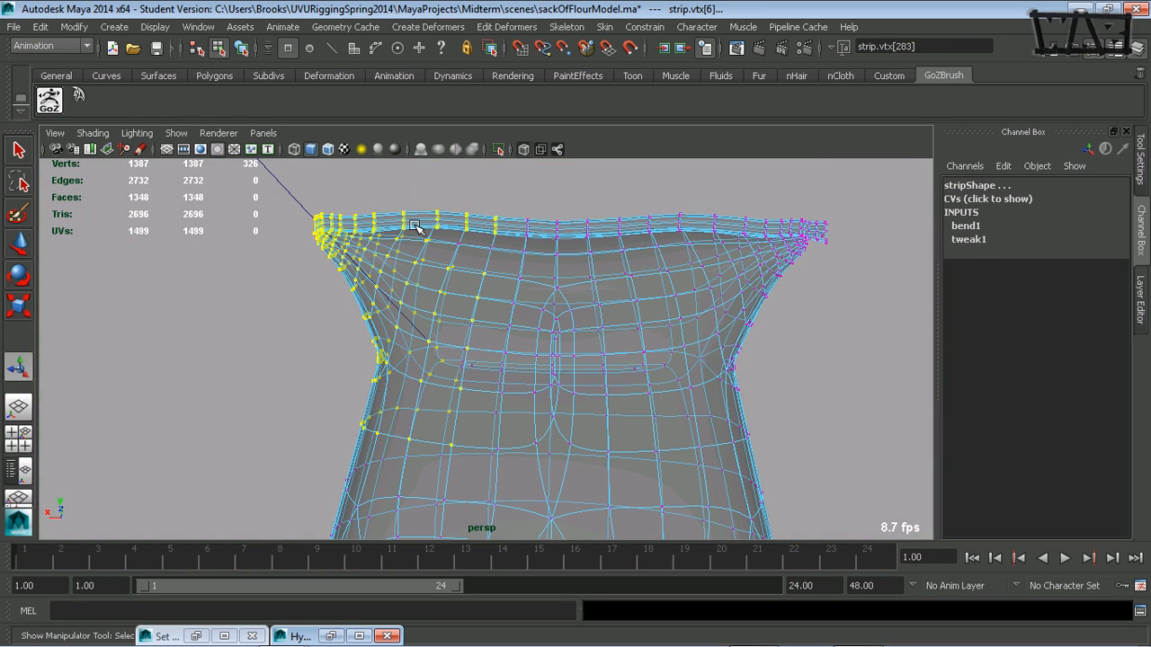
Add the missing vertices on both faces of the sack's neck to the upper corner selection
{"action": "left_click", "coordinate": [501, 263], "text": "shift"}
{"action": "left_click_drag", "start_coordinate": [501, 263], "coordinate": [616, 238], "text": "alt"}
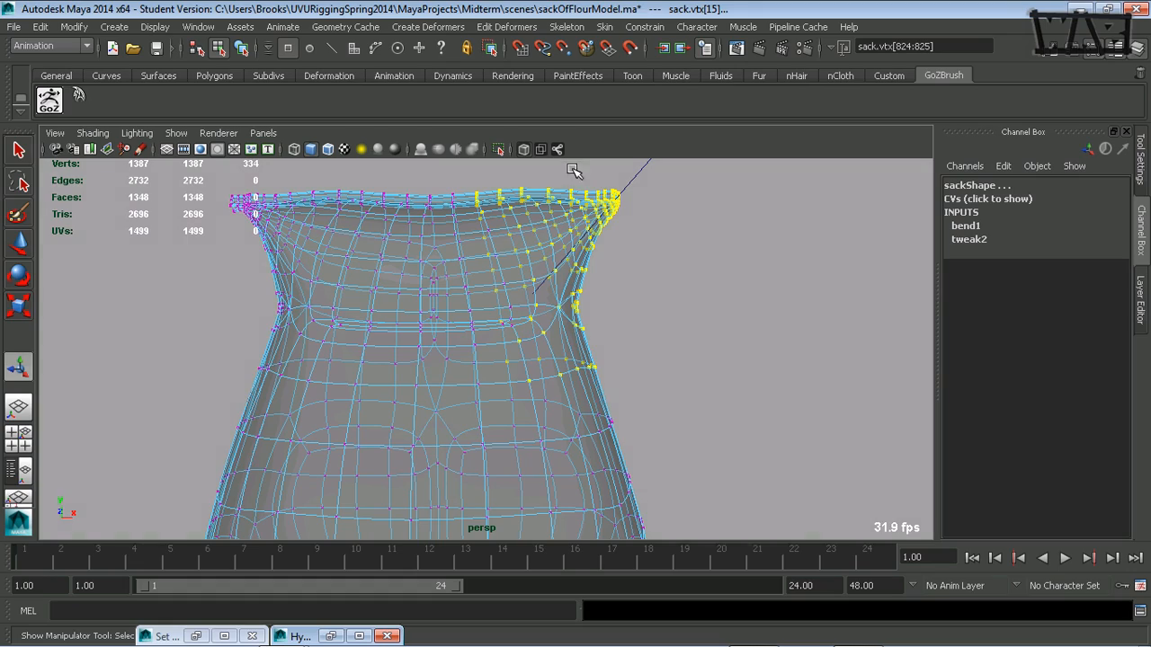
{"action": "left_click_drag", "start_coordinate": [490, 340], "coordinate": [495, 329], "text": "shift"}
{"action": "left_click_drag", "start_coordinate": [622, 315], "coordinate": [573, 353], "text": "alt"}
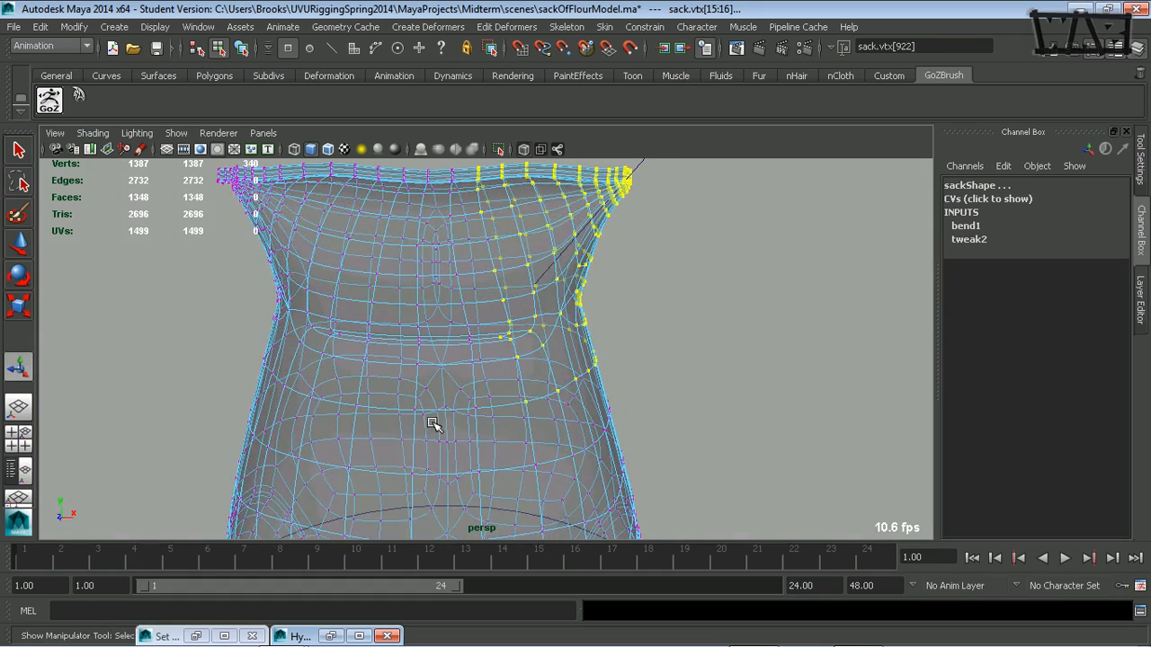
{"action": "scroll", "coordinate": [477, 390], "scroll_direction": "down", "scroll_amount": 2}
{"action": "middle_click_drag", "start_coordinate": [523, 366], "coordinate": [500, 386], "text": "alt"}
{"action": "left_click_drag", "start_coordinate": [488, 404], "coordinate": [501, 378], "text": "alt"}
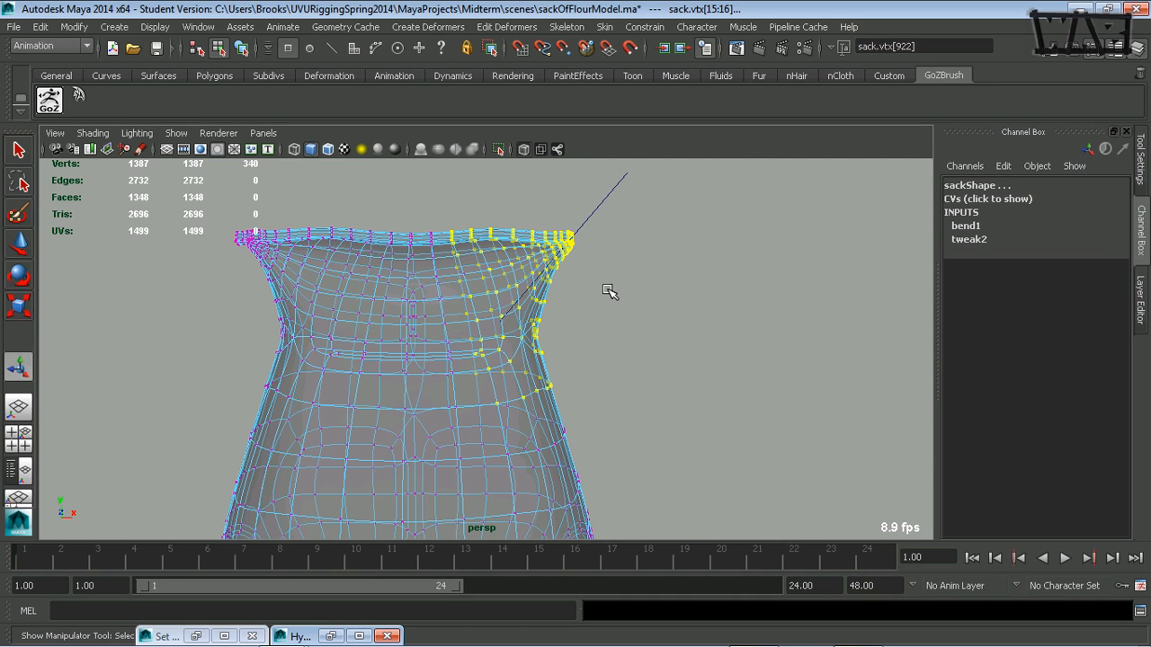
Create a Soft Modification deformer on the selected corner vertices of the sack and strip
{"action": "key", "text": "space"}
{"action": "left_click", "coordinate": [508, 316]}
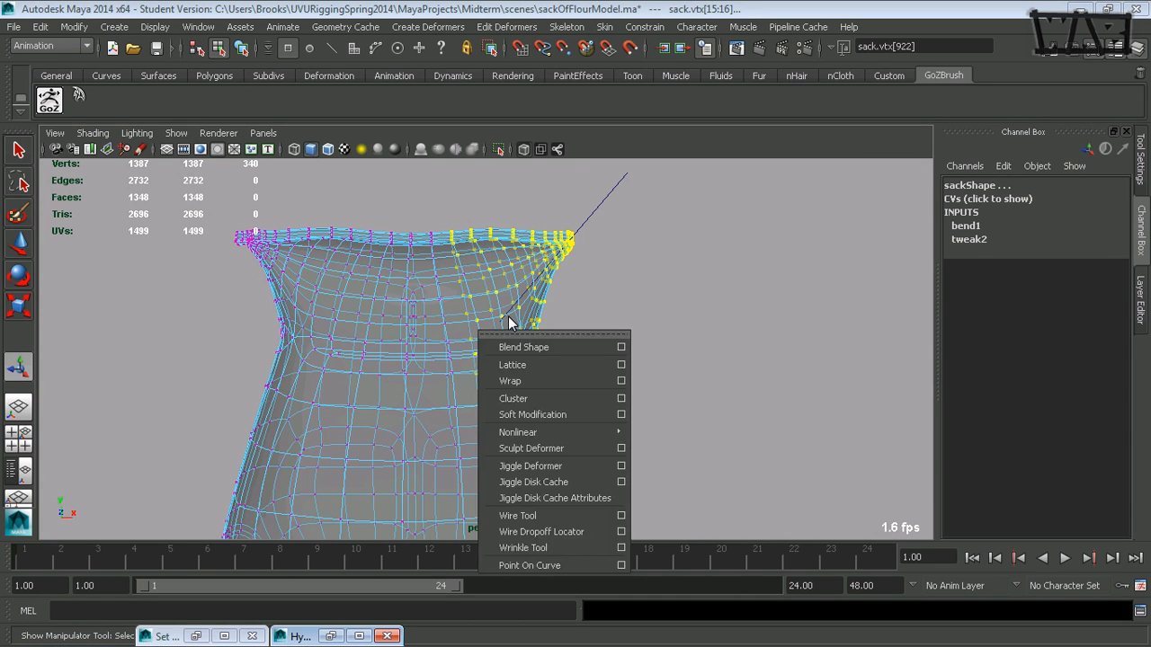
{"action": "left_click", "coordinate": [537, 415]}
{"action": "middle_click_drag", "start_coordinate": [651, 356], "coordinate": [597, 375], "text": "alt"}
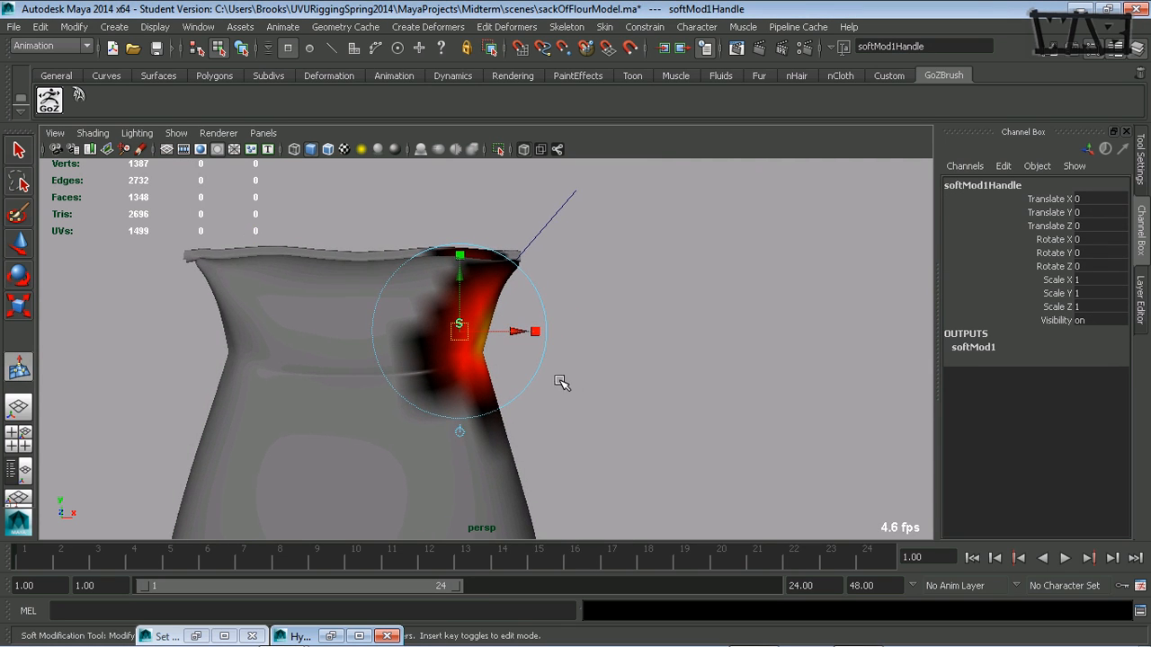
{"action": "mouse_move", "coordinate": [477, 429]}
{"action": "left_mouse_down", "text": "alt"}
{"action": "mouse_move", "coordinate": [347, 398]}
{"action": "mouse_move", "coordinate": [370, 391]}
{"action": "mouse_move", "coordinate": [425, 438]}
{"action": "mouse_move", "coordinate": [465, 429]}
{"action": "left_mouse_up", "text": "alt"}
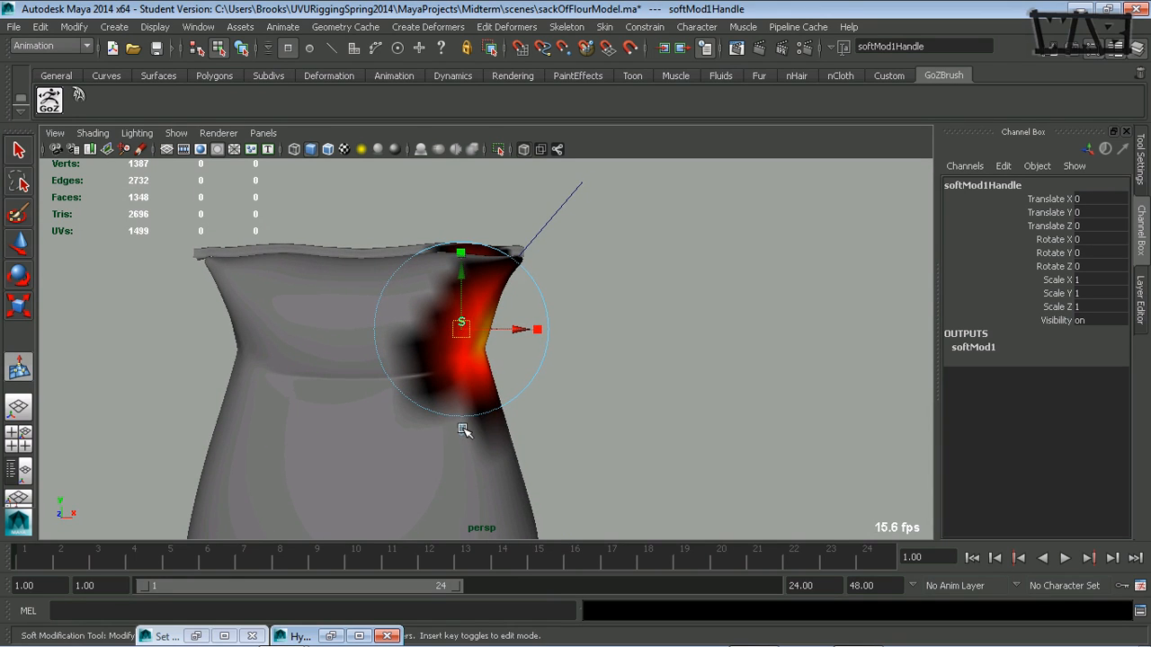
Move the soft modification's falloff center to the tip of the upper corner, at about X 1.93 and Y 4.64
{"action": "key", "text": "b"}
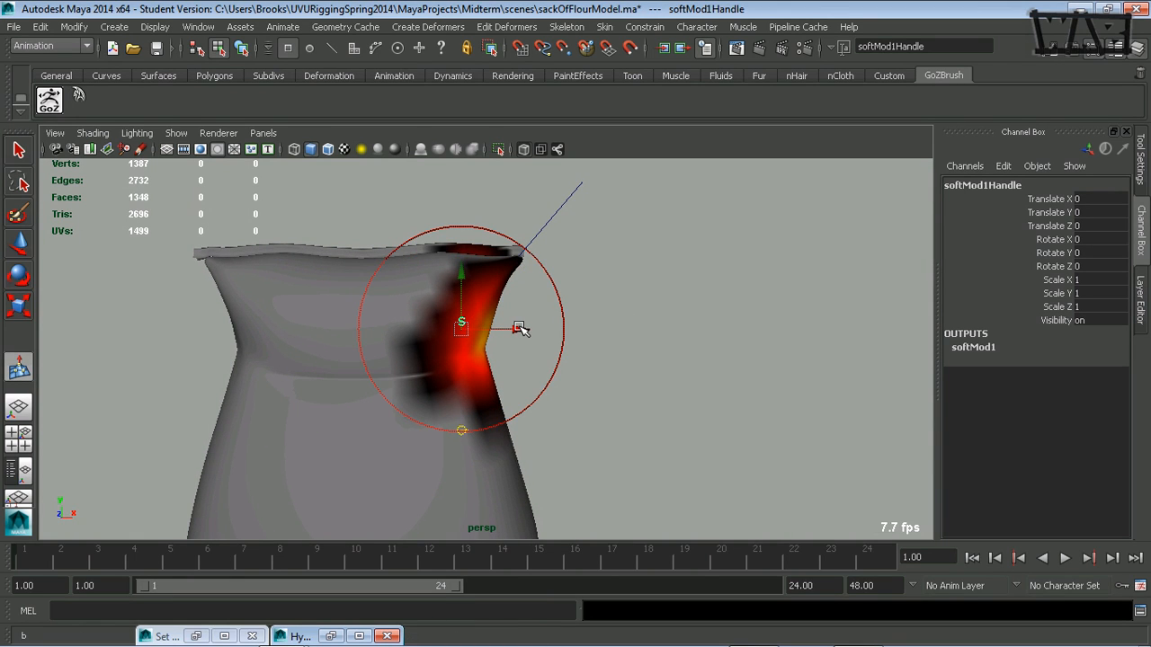
{"action": "mouse_move", "coordinate": [519, 327]}
{"action": "left_mouse_down"}
{"action": "mouse_move", "coordinate": [545, 327]}
{"action": "mouse_move", "coordinate": [534, 317]}
{"action": "left_mouse_up"}
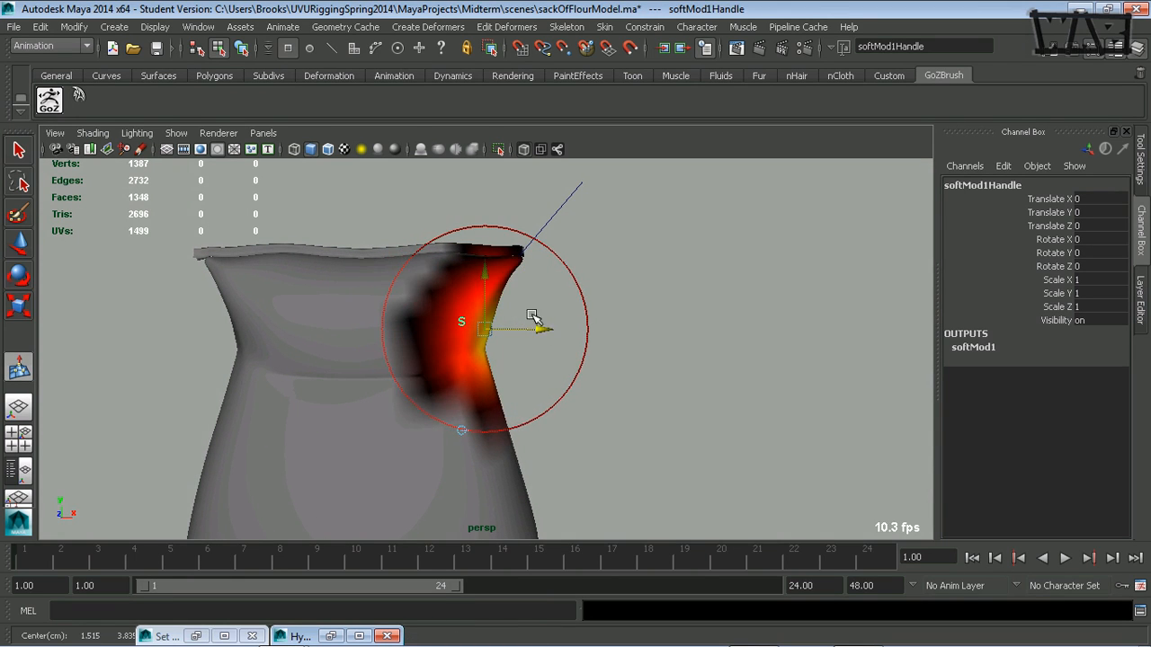
{"action": "mouse_move", "coordinate": [483, 278]}
{"action": "left_mouse_down"}
{"action": "mouse_move", "coordinate": [487, 245]}
{"action": "mouse_move", "coordinate": [494, 270]}
{"action": "left_mouse_up"}
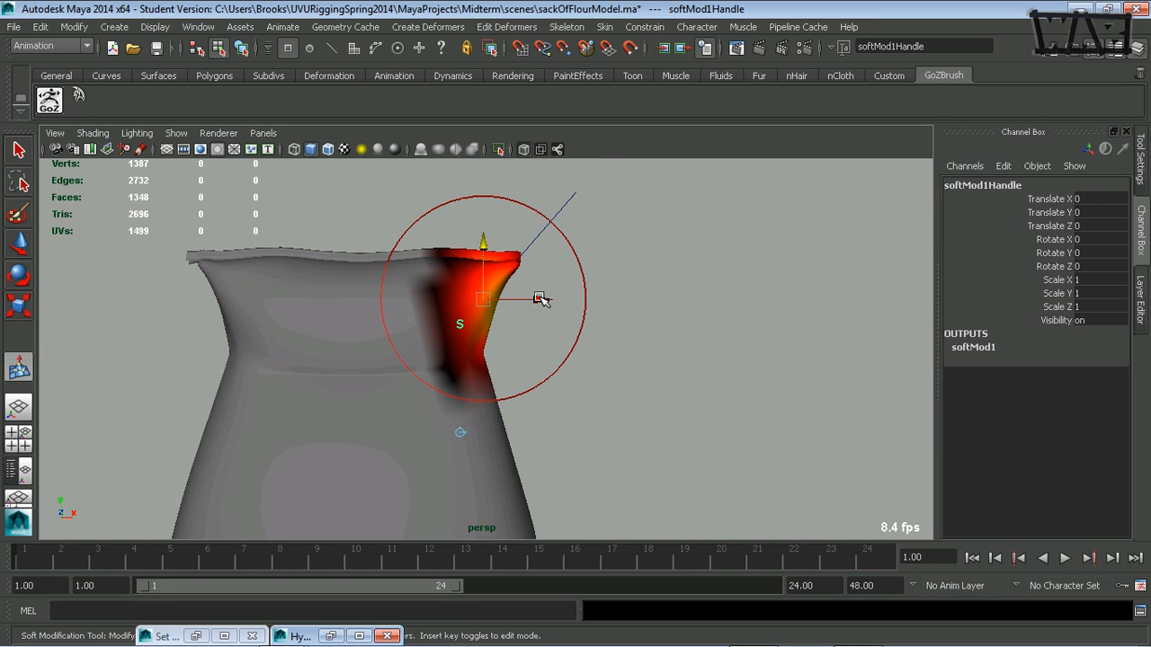
{"action": "left_click_drag", "start_coordinate": [540, 300], "coordinate": [581, 300]}
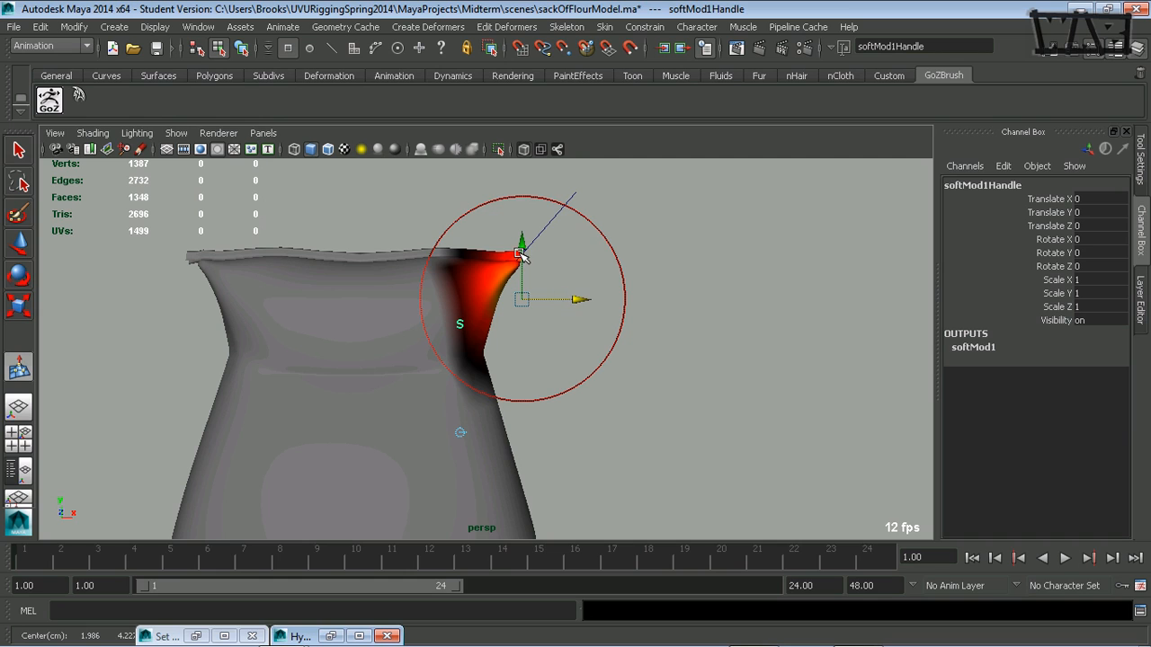
{"action": "left_click_drag", "start_coordinate": [521, 256], "coordinate": [522, 215]}
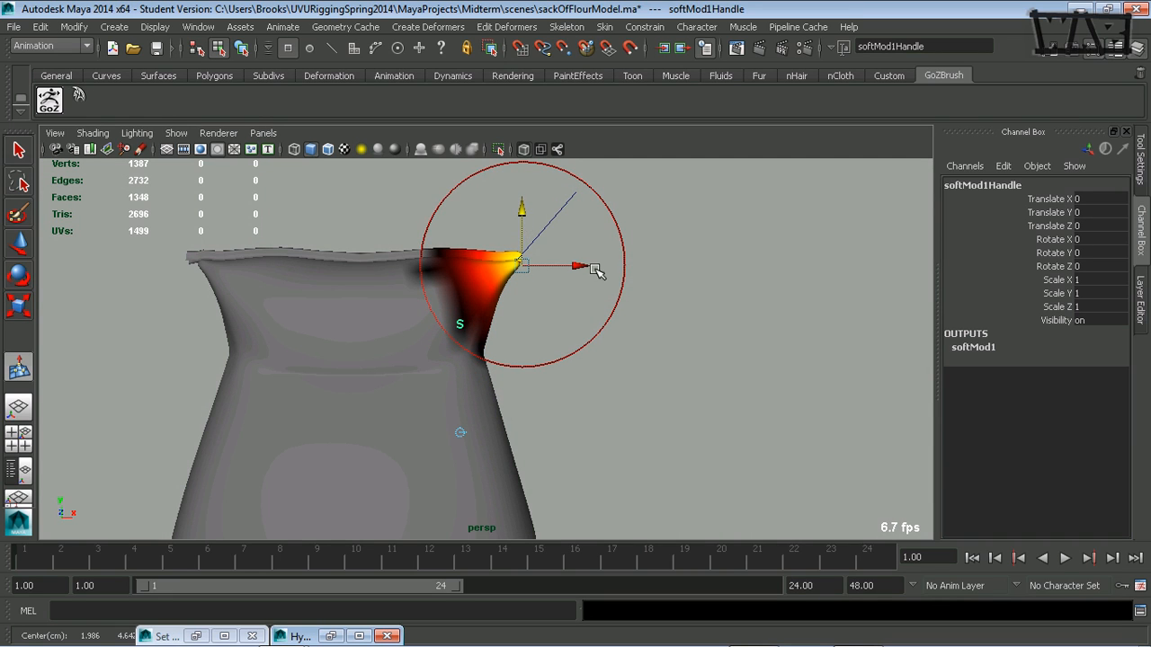
{"action": "left_click", "coordinate": [589, 266]}
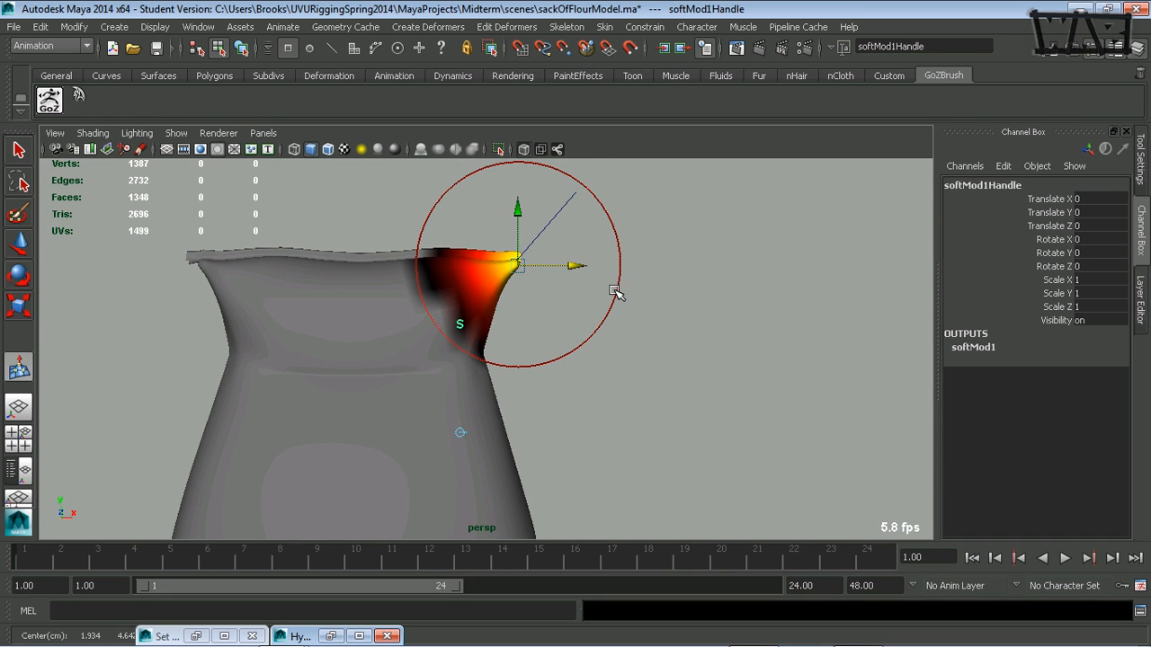
Enlarge the soft modification's falloff radius to about 1.92 cm and show softMod1's attributes
{"action": "left_click_drag", "start_coordinate": [615, 291], "coordinate": [674, 298]}
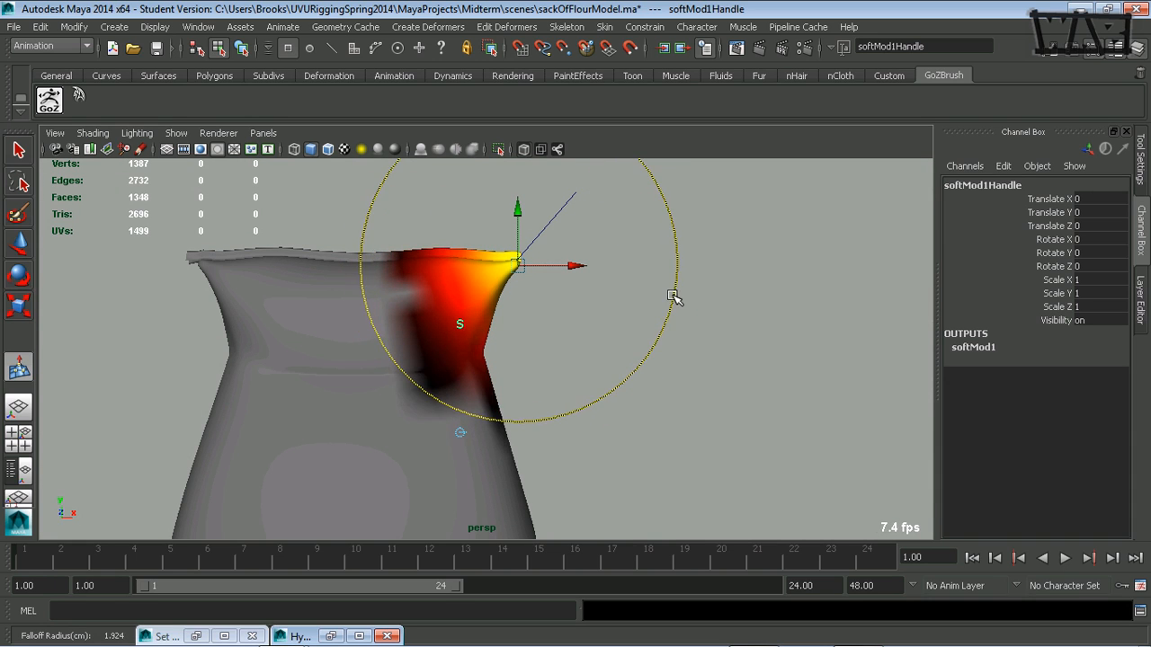
{"action": "left_click", "coordinate": [962, 347]}
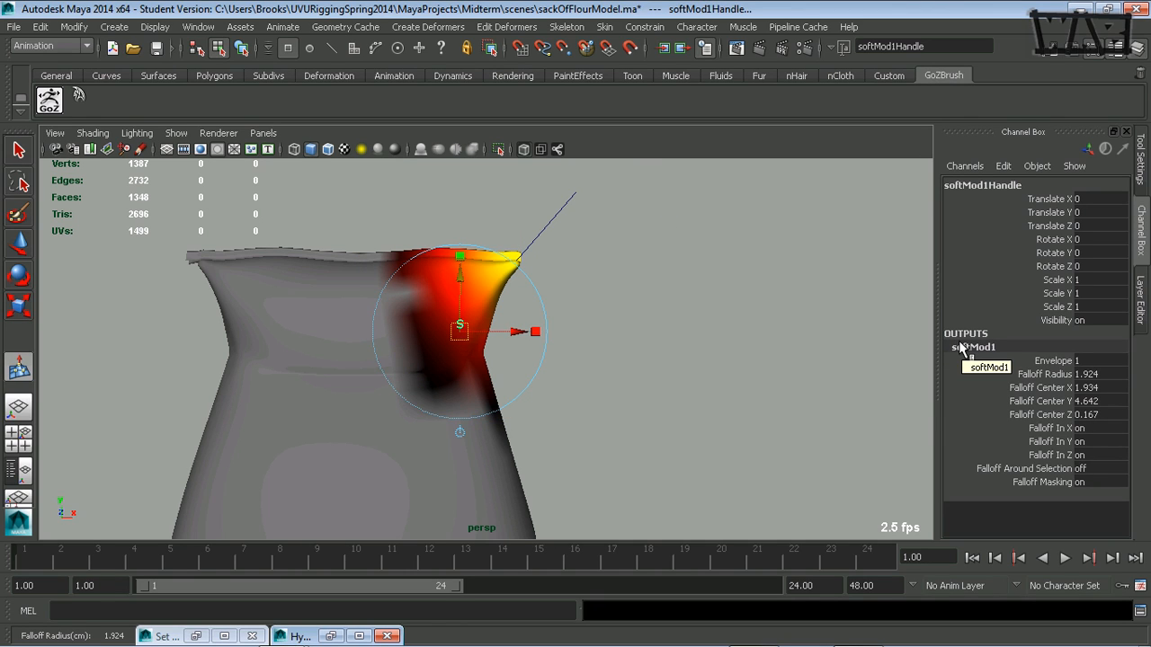
{"action": "double_click", "coordinate": [962, 347]}
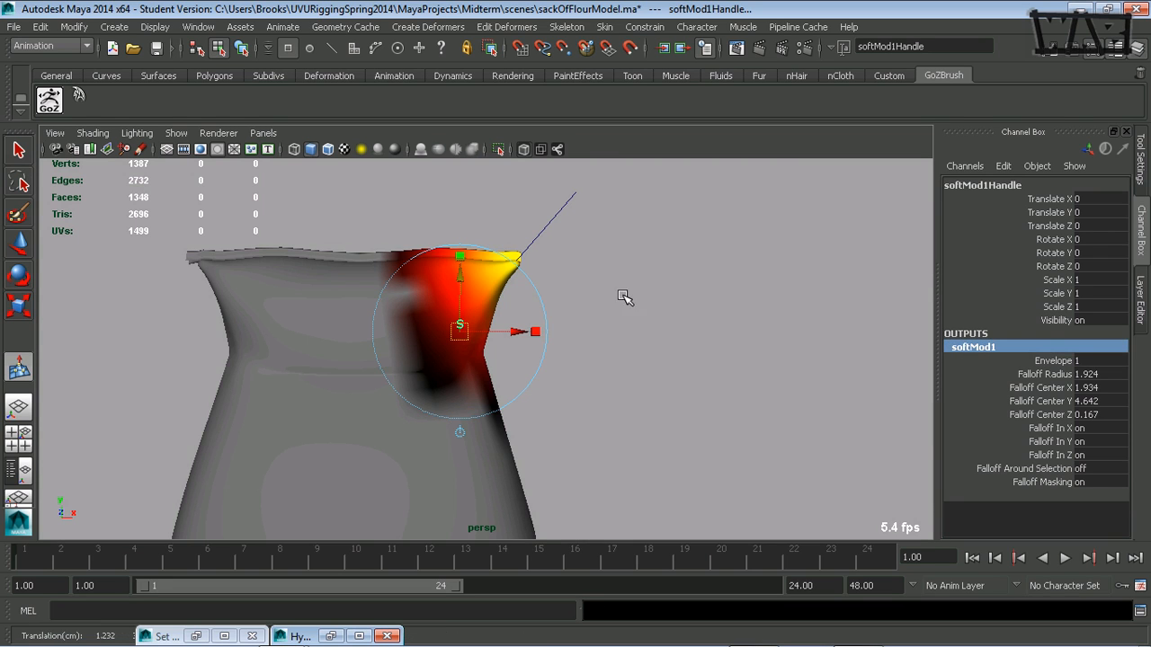
Toggle the soft modification between its falloff and transform manipulators, keeping its handle selected
{"action": "mouse_move", "coordinate": [536, 364]}
{"action": "left_mouse_down", "text": "alt"}
{"action": "mouse_move", "coordinate": [470, 362]}
{"action": "mouse_move", "coordinate": [520, 364]}
{"action": "left_mouse_up", "text": "alt"}
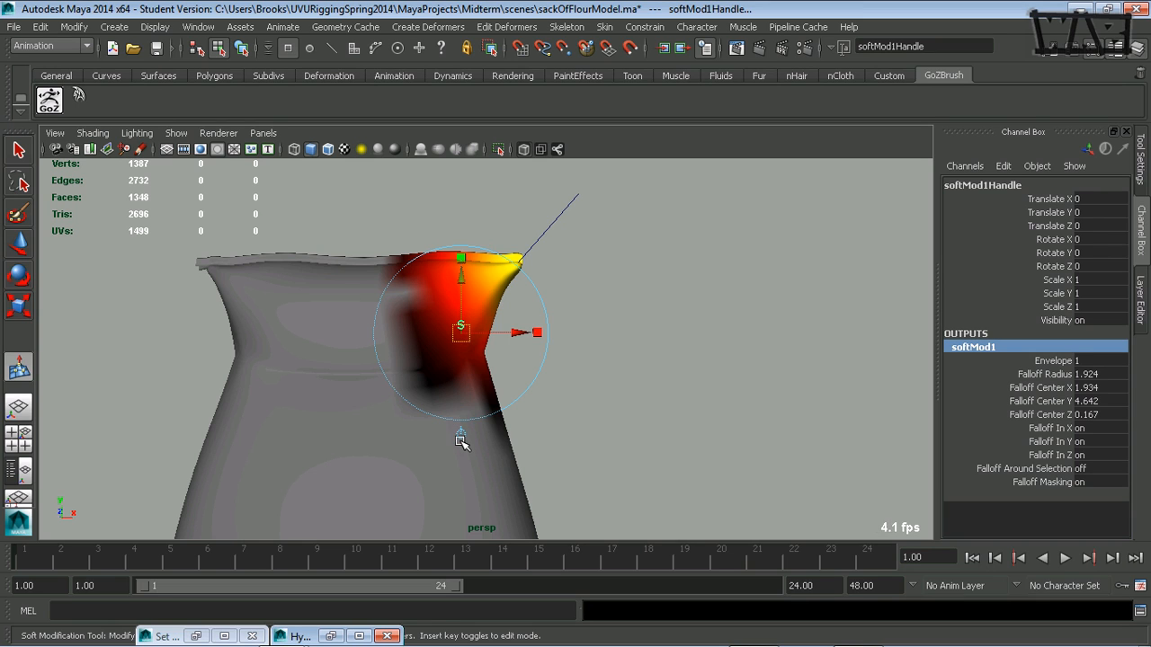
{"action": "key", "text": "b"}
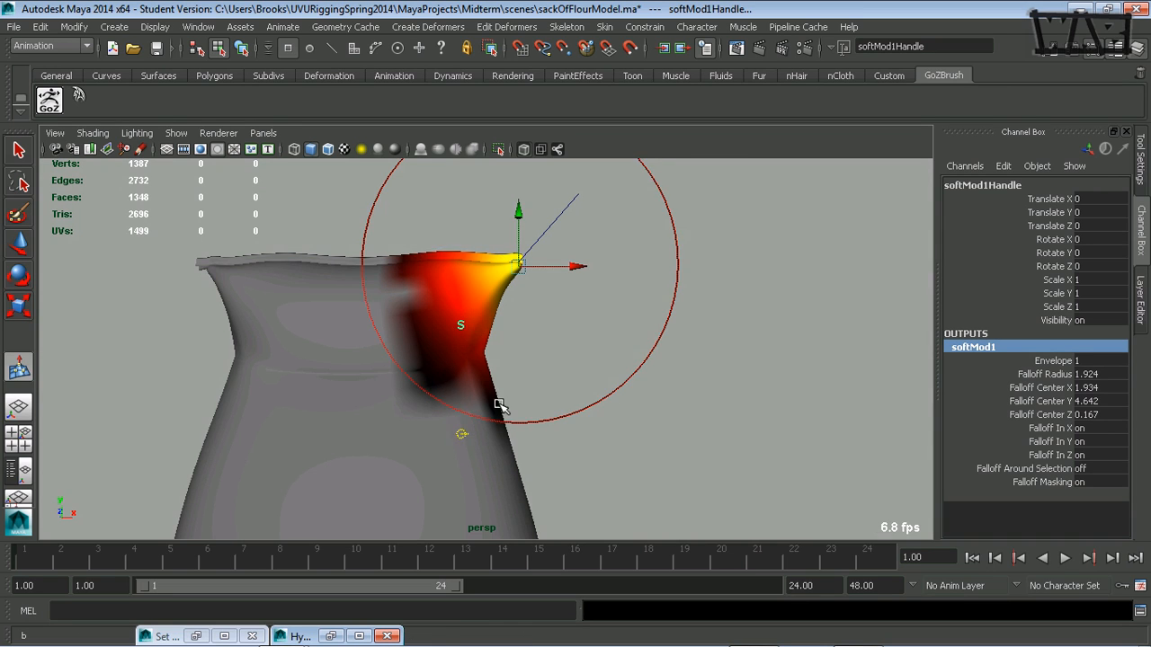
{"action": "left_click_drag", "start_coordinate": [499, 405], "coordinate": [522, 419], "text": "alt"}
{"action": "left_click", "coordinate": [457, 433]}
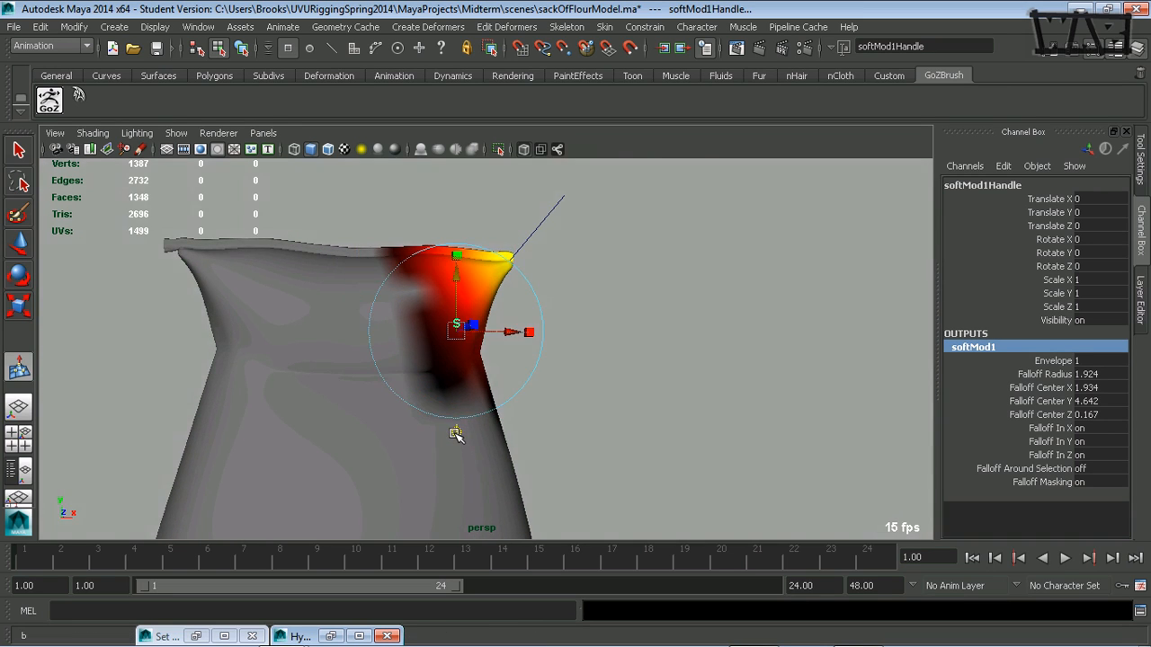
{"action": "left_click", "coordinate": [531, 393]}
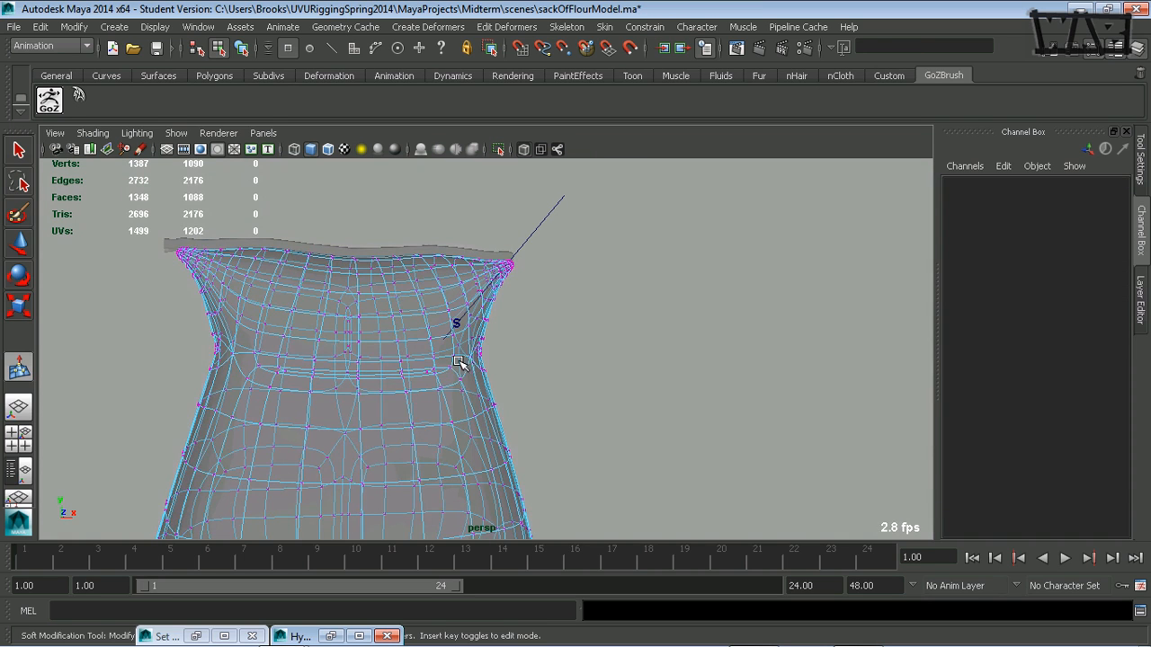
{"action": "key", "text": "ctrl+z"}
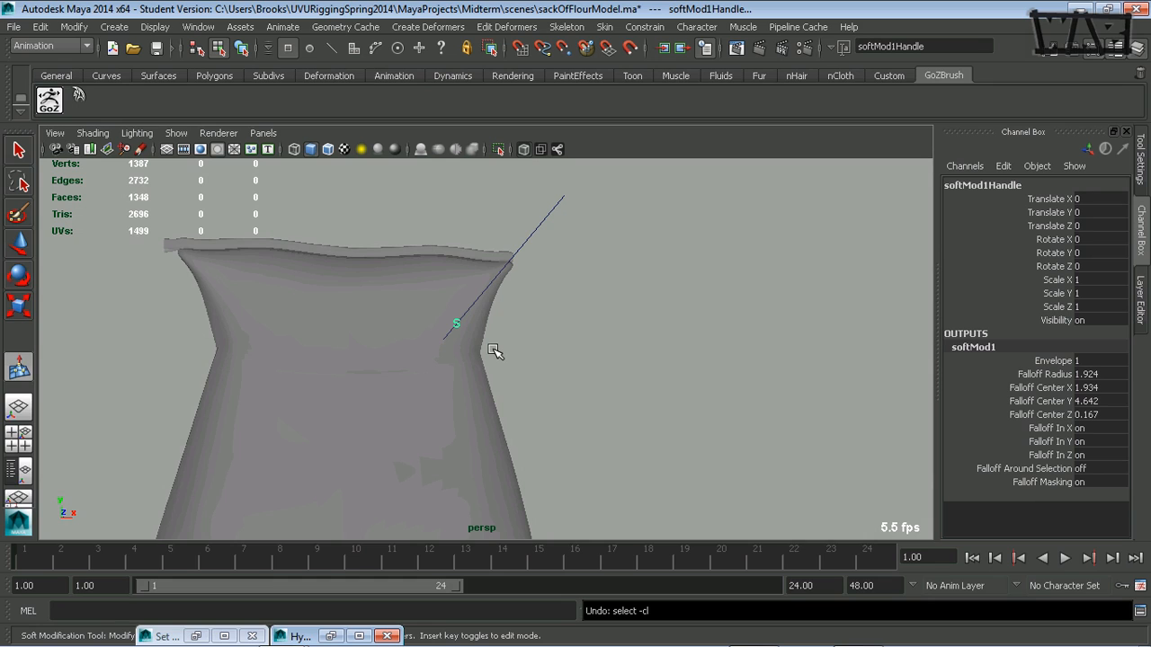
Rotate the soft modification handle about -54.4° around Z to fold the corner down and inspect the bend from both sides
{"action": "key", "text": "e"}
{"action": "left_click_drag", "start_coordinate": [497, 297], "coordinate": [445, 315]}
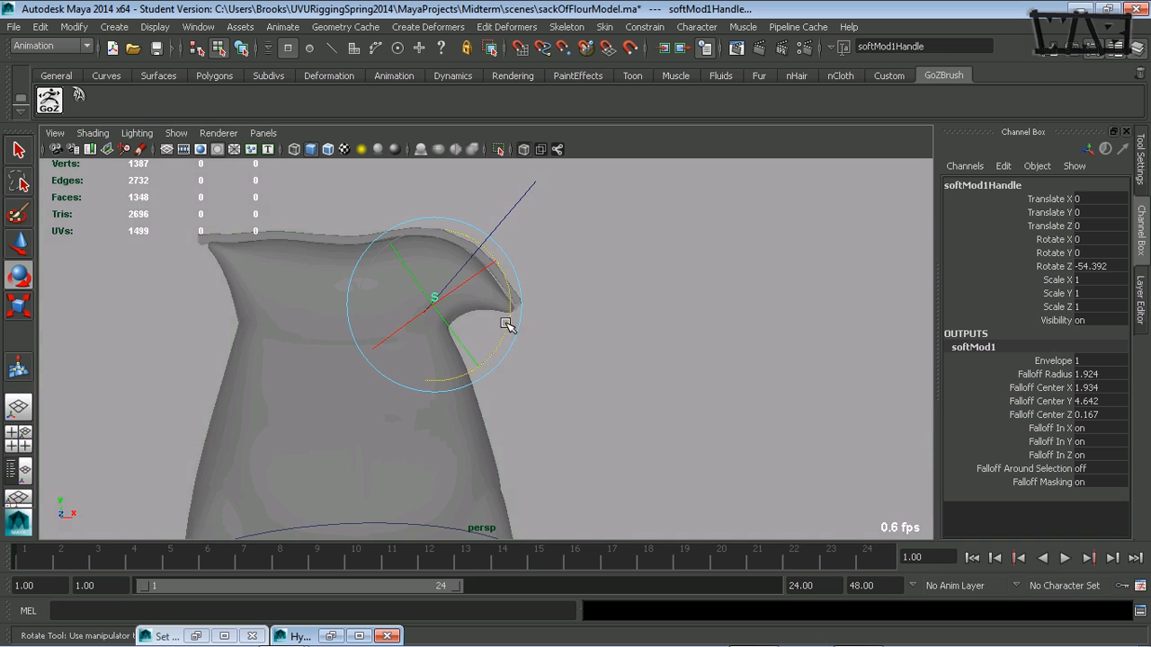
{"action": "left_click_drag", "start_coordinate": [509, 321], "coordinate": [633, 336], "text": "alt"}
{"action": "middle_click_drag", "start_coordinate": [626, 307], "coordinate": [650, 365], "text": "alt"}
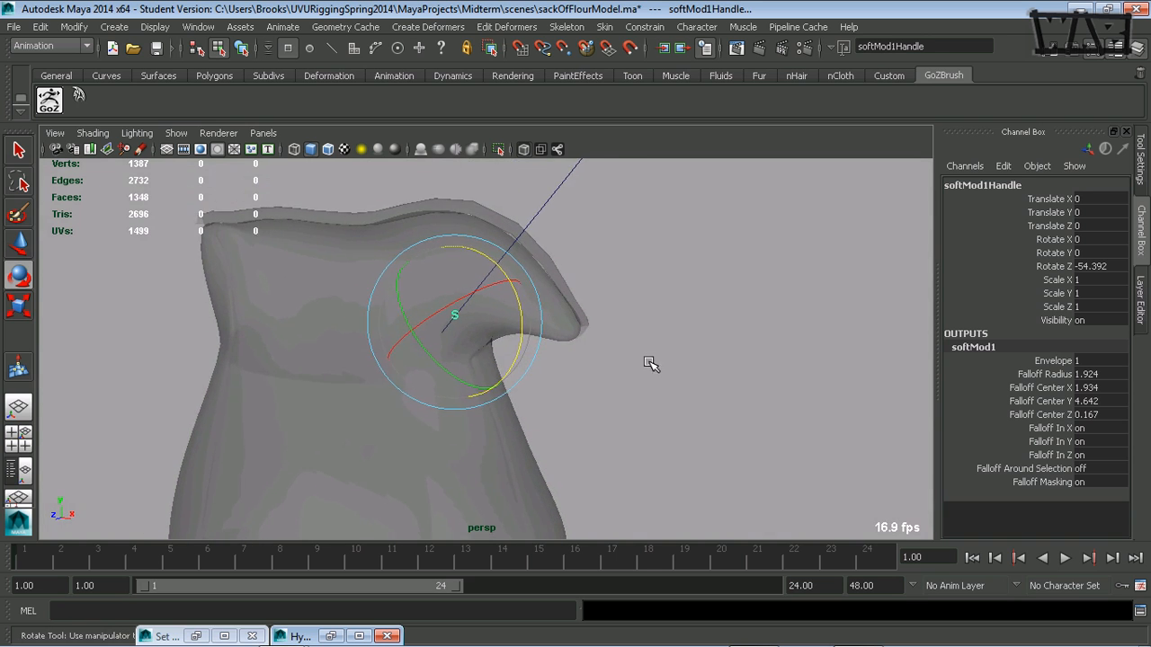
{"action": "left_click_drag", "start_coordinate": [650, 365], "coordinate": [570, 363], "text": "alt"}
{"action": "right_click_drag", "start_coordinate": [570, 362], "coordinate": [645, 343], "text": "alt"}
{"action": "middle_click_drag", "start_coordinate": [570, 350], "coordinate": [596, 381], "text": "alt"}
{"action": "left_click_drag", "start_coordinate": [596, 380], "coordinate": [514, 378], "text": "alt"}
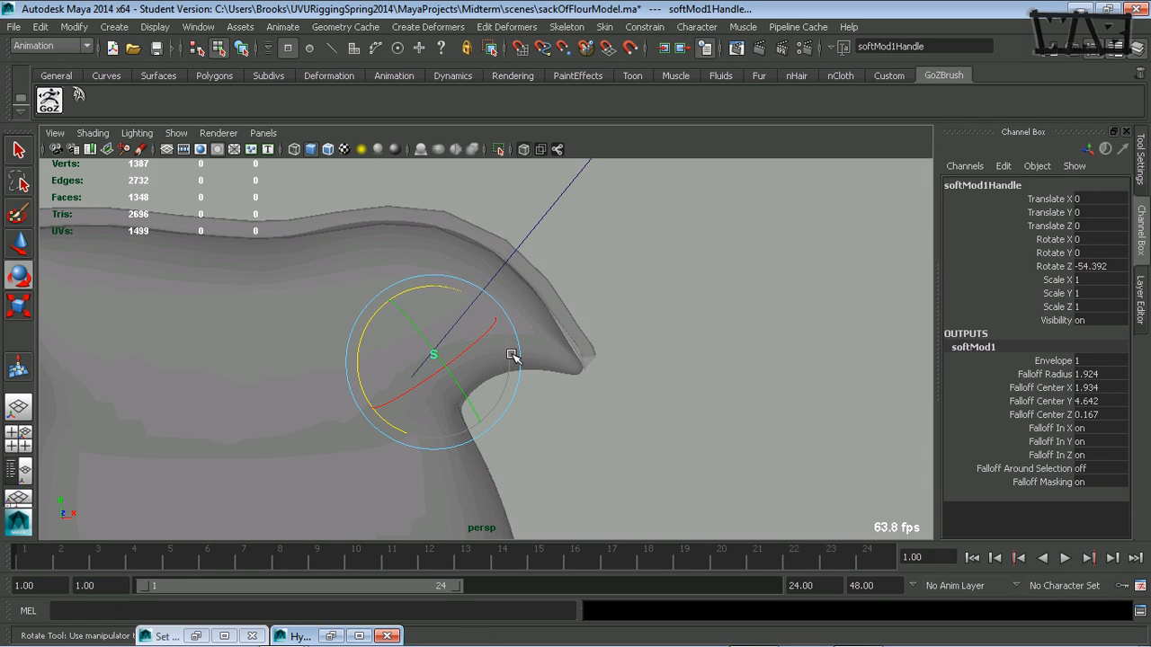
Move the soft modification handle about 0.08 in X and -0.11 in Y to shift the folded corner, and inspect the whole sack
{"action": "key", "text": "w"}
{"action": "left_click_drag", "start_coordinate": [457, 399], "coordinate": [508, 398]}
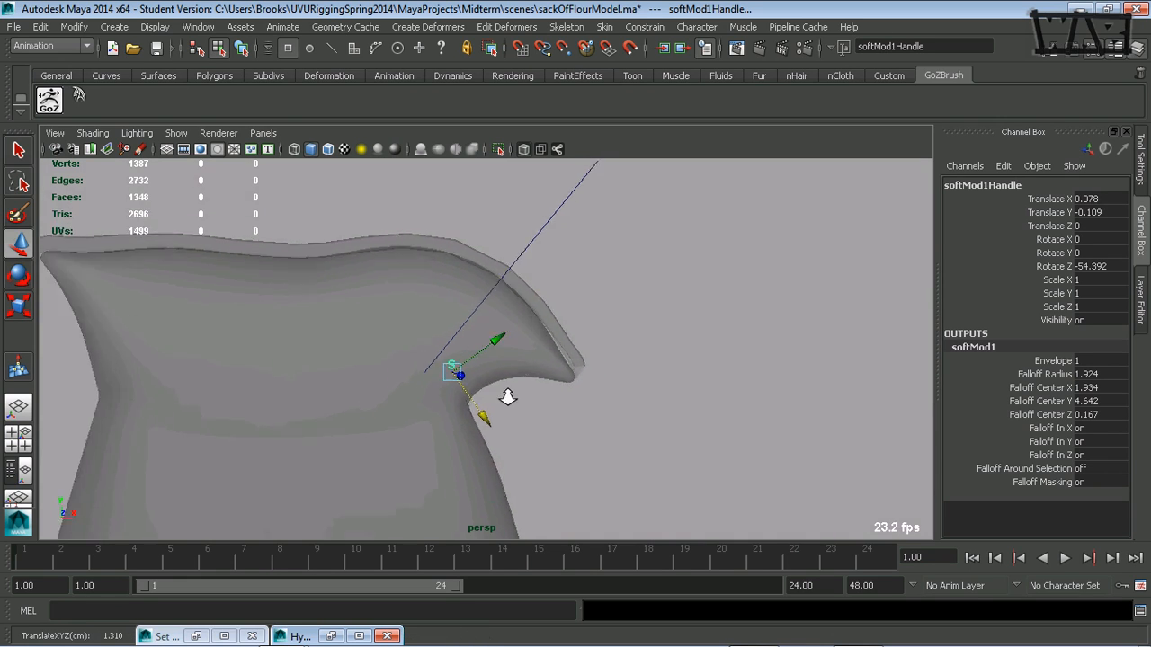
{"action": "right_click_drag", "start_coordinate": [508, 398], "coordinate": [384, 399], "text": "alt"}
{"action": "middle_click_drag", "start_coordinate": [383, 399], "coordinate": [404, 360], "text": "alt"}
{"action": "left_click_drag", "start_coordinate": [404, 359], "coordinate": [428, 361], "text": "alt"}
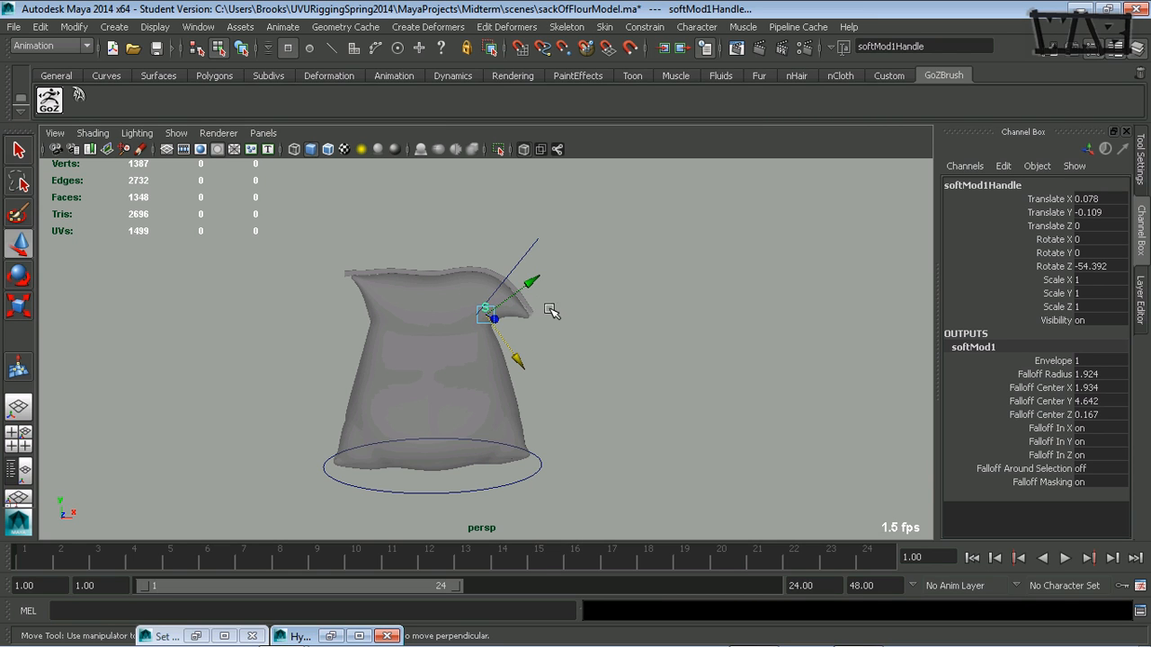
{"action": "left_click_drag", "start_coordinate": [500, 347], "coordinate": [490, 349], "text": "alt"}
{"action": "right_click_drag", "start_coordinate": [490, 349], "coordinate": [648, 344], "text": "alt"}
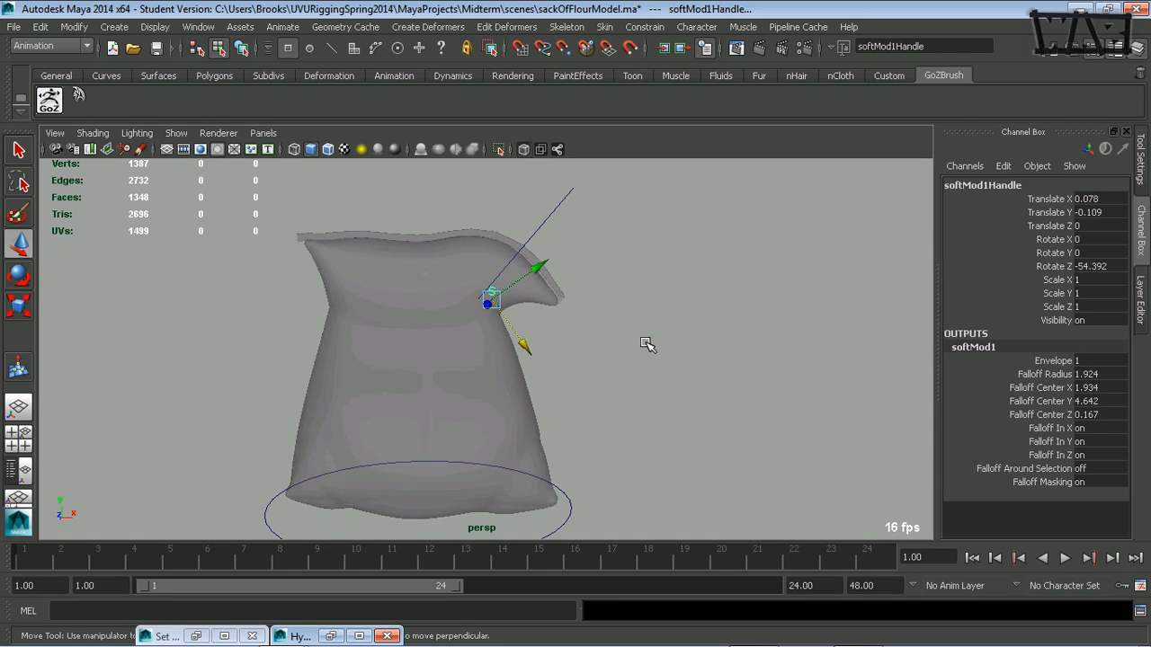
{"action": "right_click_drag", "start_coordinate": [532, 350], "coordinate": [663, 332], "text": "alt"}
Delete the soft modification handle from the sack's corner and return to the Select tool
{"action": "key", "text": "Delete"}
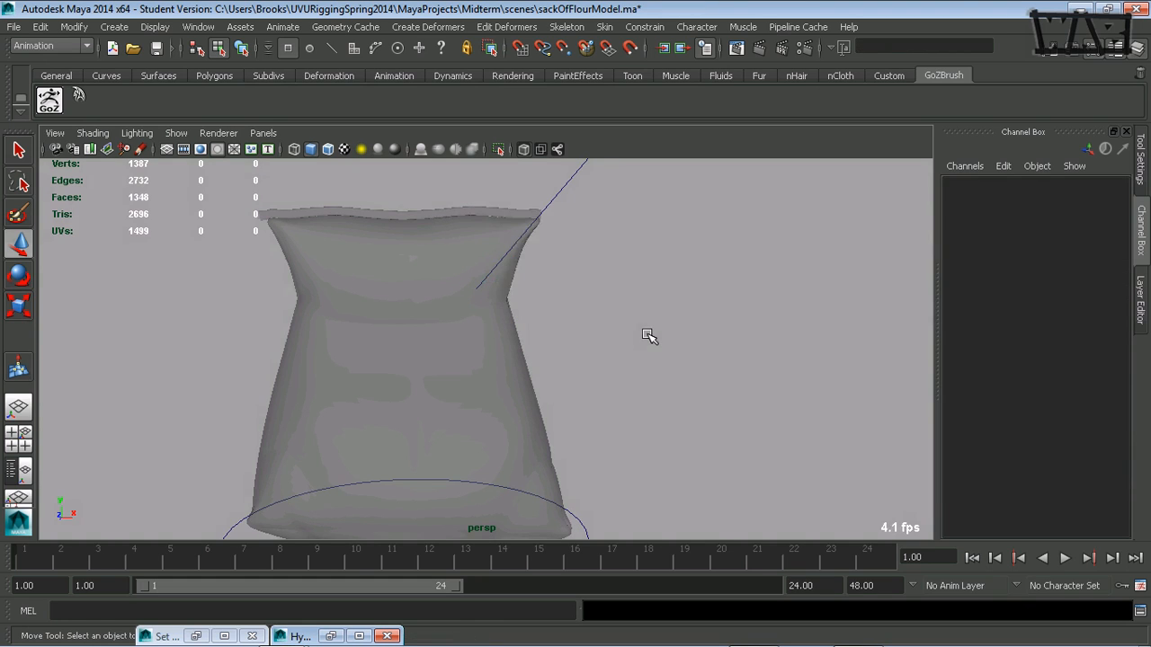
{"action": "left_click", "coordinate": [19, 150]}
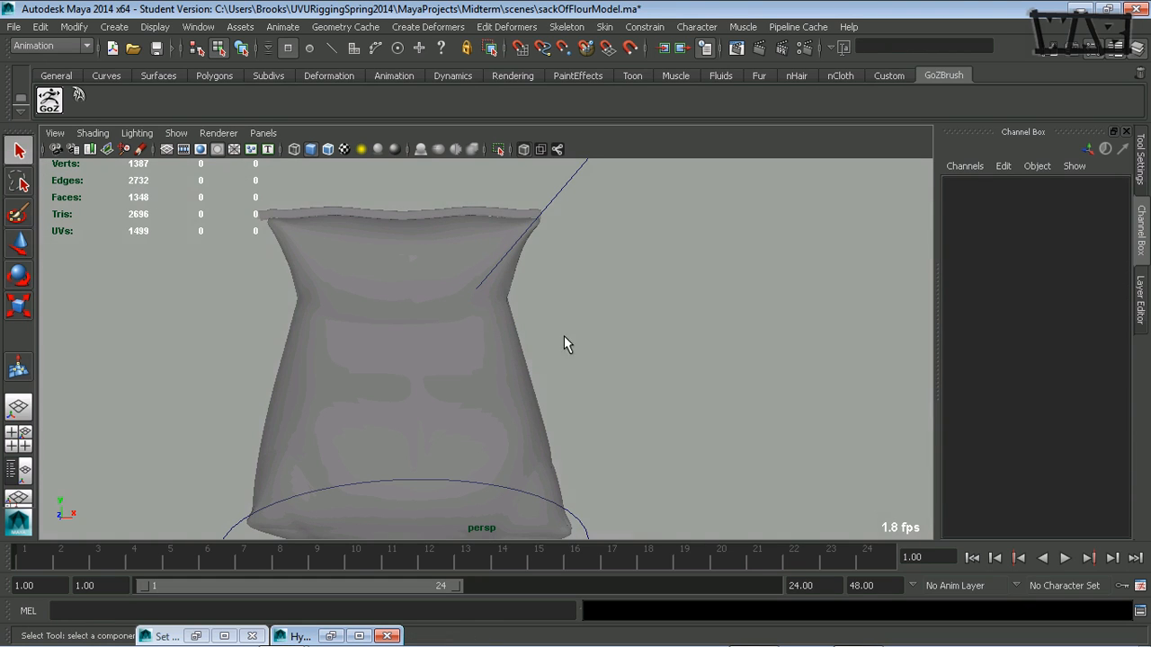
{"action": "right_click_drag", "start_coordinate": [564, 345], "coordinate": [476, 347], "text": "alt"}
{"action": "left_click_drag", "start_coordinate": [476, 348], "coordinate": [560, 299], "text": "alt"}
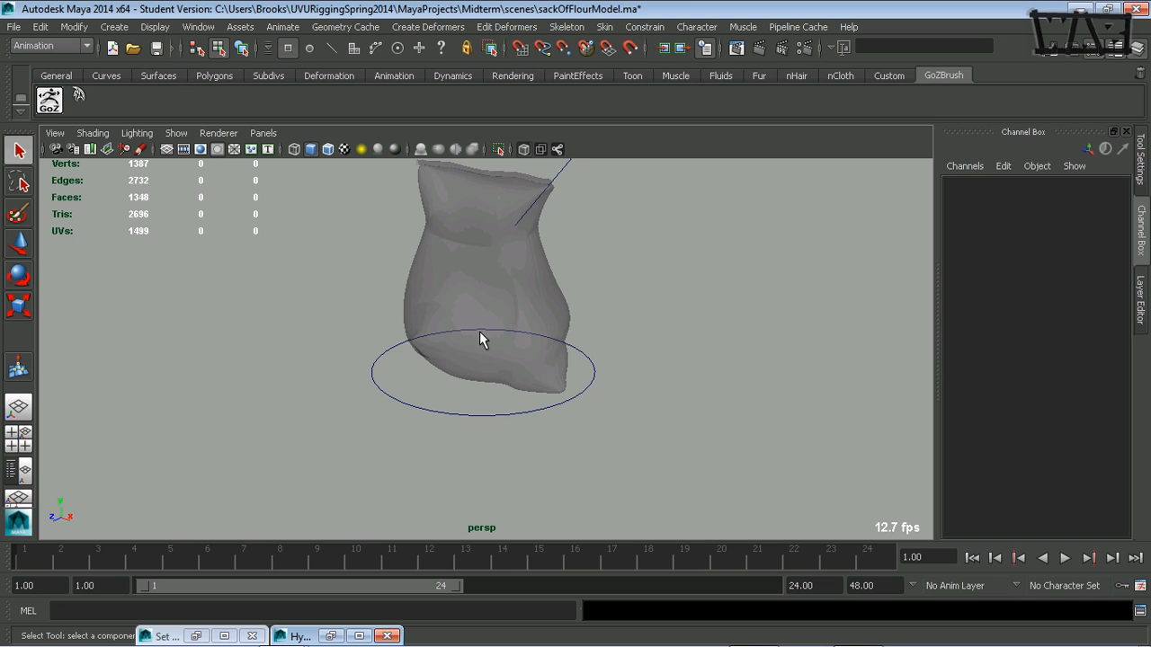